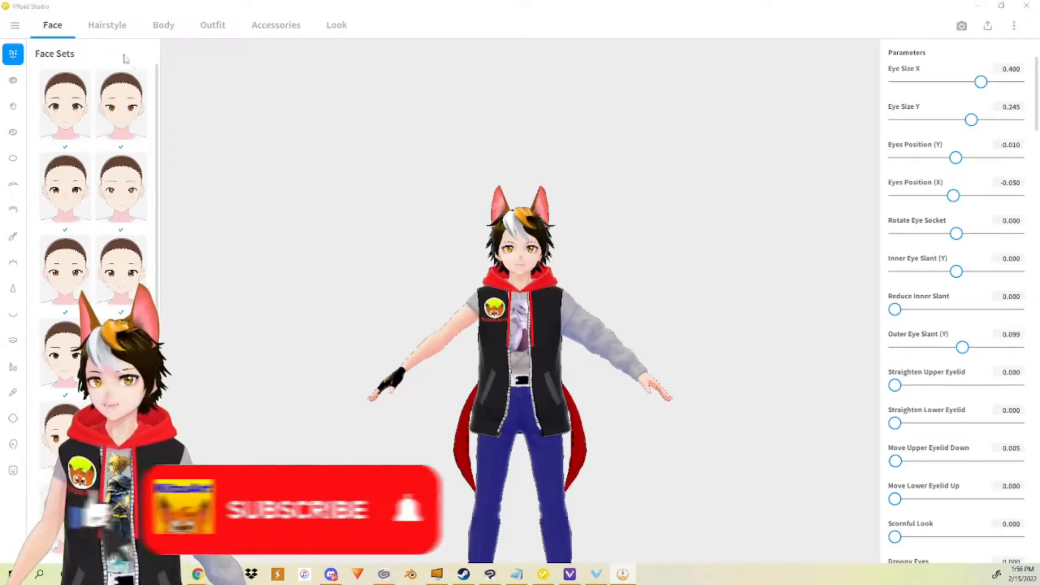
# - Apply the custom heart-antenna headband with glasses as the ahoge, and switch Overall Hair to the custom black-topped style without animal ears
pyautogui.click(108, 28)
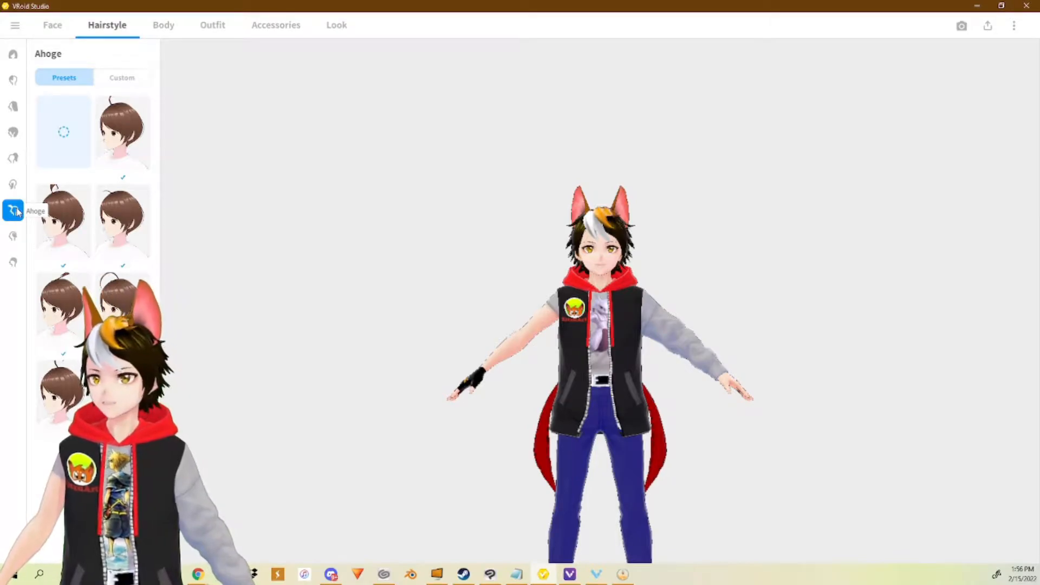
pyautogui.click(134, 82)
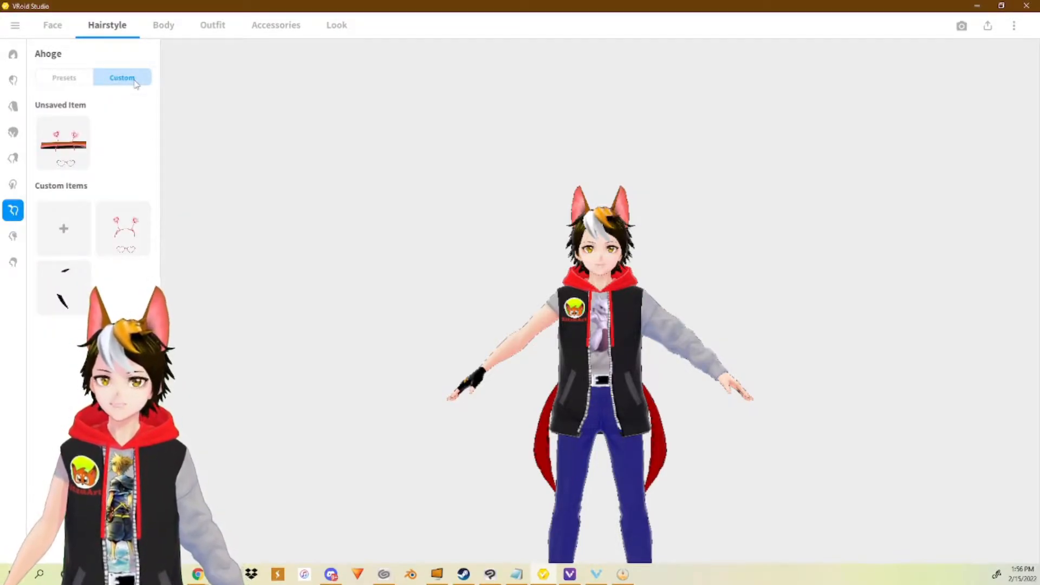
pyautogui.click(128, 239)
pyautogui.scroll(3, 559, 288)
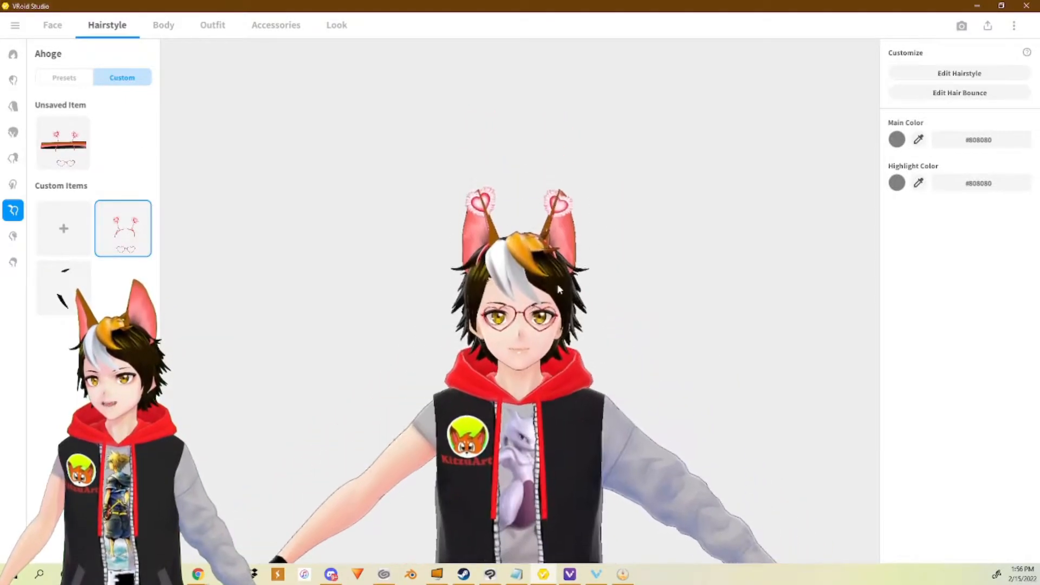
pyautogui.click(13, 133)
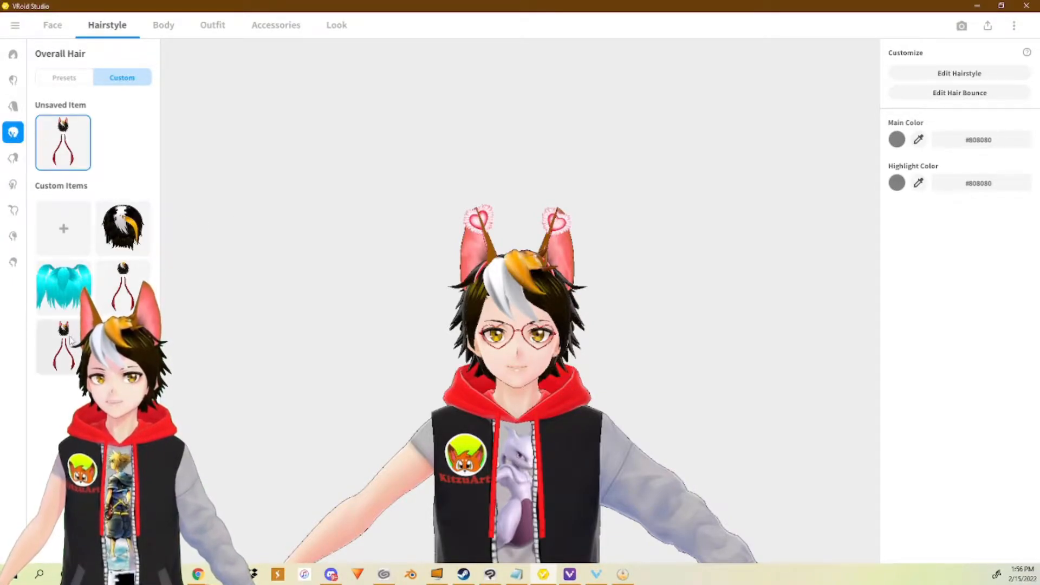
pyautogui.click(123, 293)
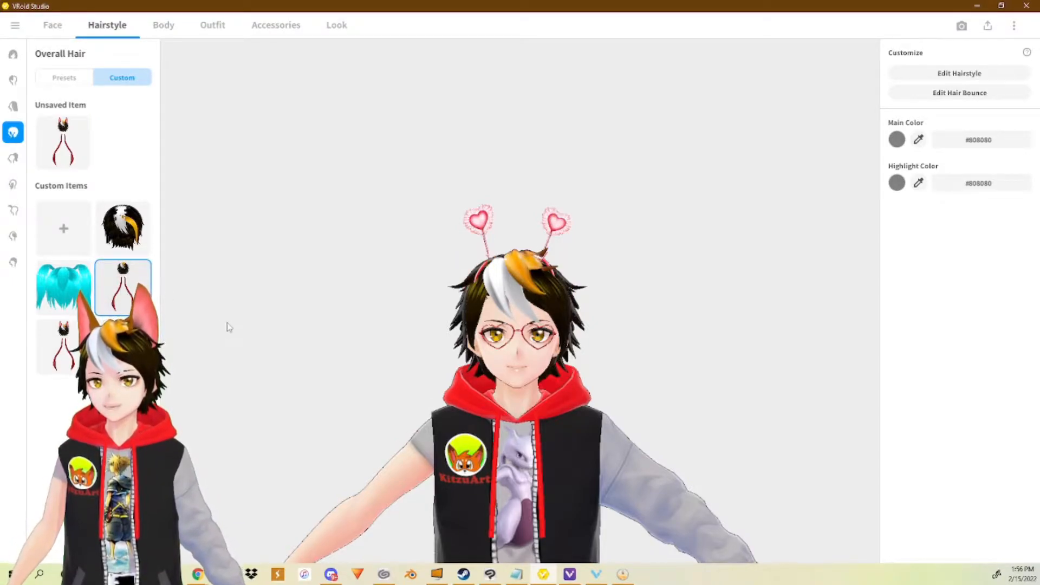
# - Create a new custom ahoge item and open it for hairstyle editing without saving the temporary items
pyautogui.click(13, 210)
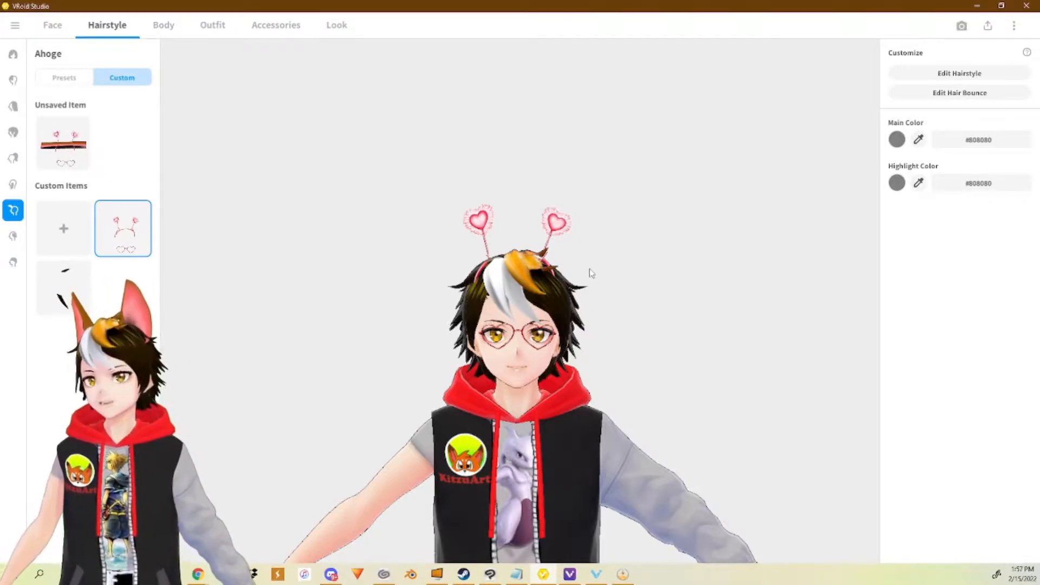
pyautogui.scroll(3, 559, 278)
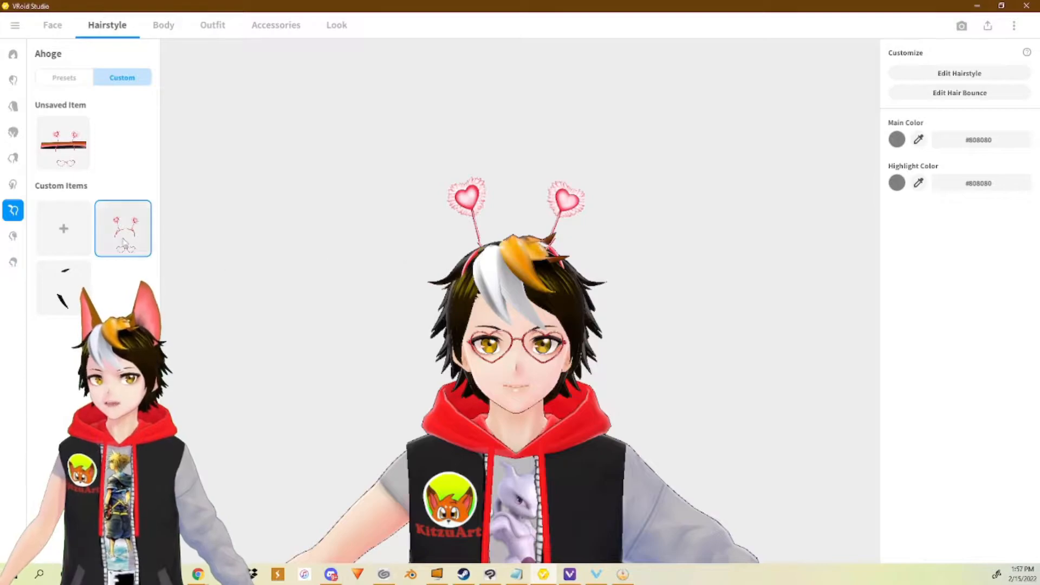
pyautogui.click(82, 222)
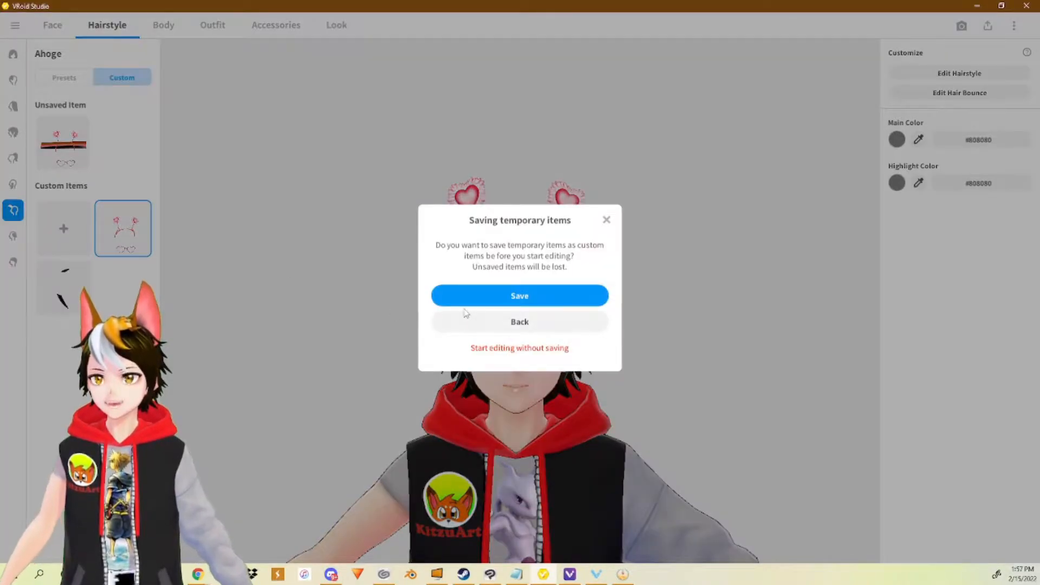
pyautogui.click(517, 350)
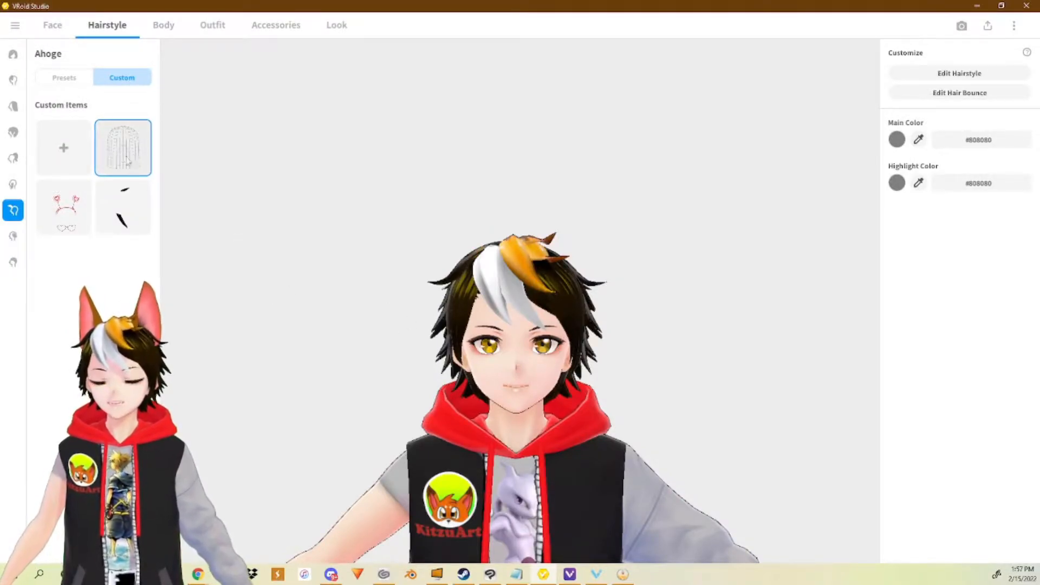
pyautogui.click(993, 76)
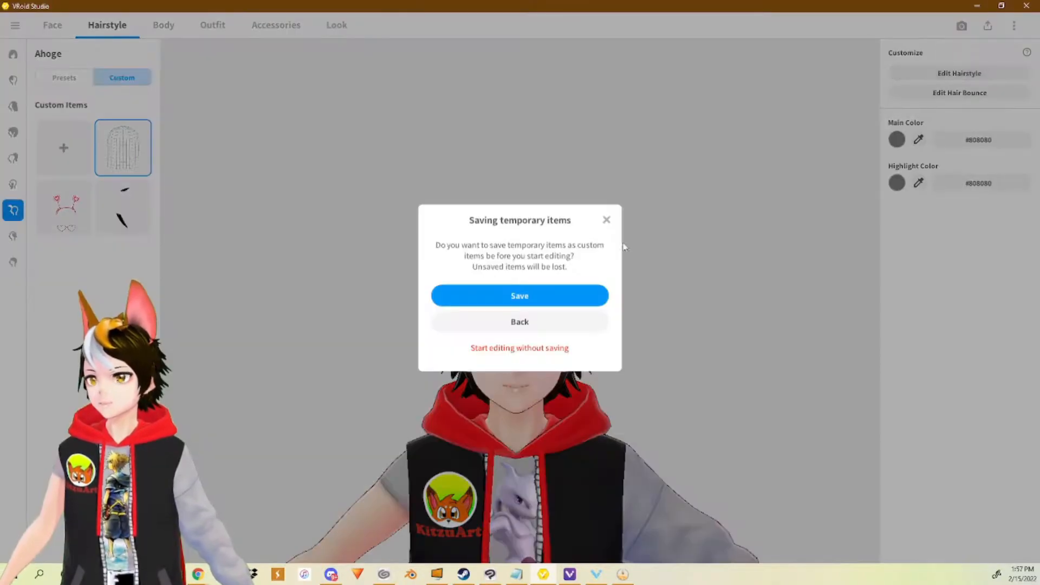
pyautogui.click(520, 351)
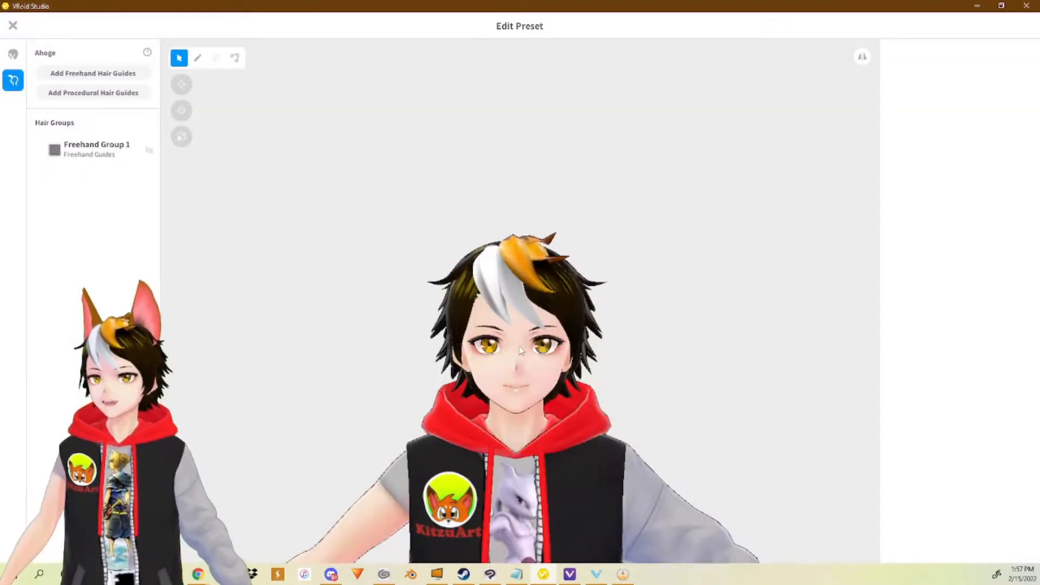
# - With mirroring enabled, draw a symmetrical pair of upright, ear-like hair strands on Freehand Group 1's guide mesh above the head
pyautogui.click(97, 154)
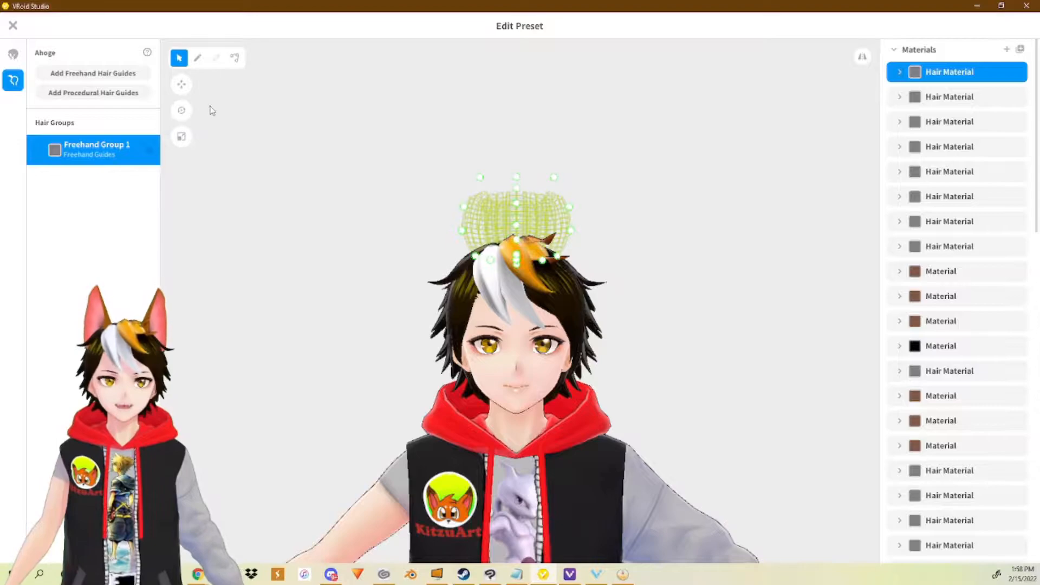
pyautogui.click(198, 58)
pyautogui.scroll(5, 500, 231)
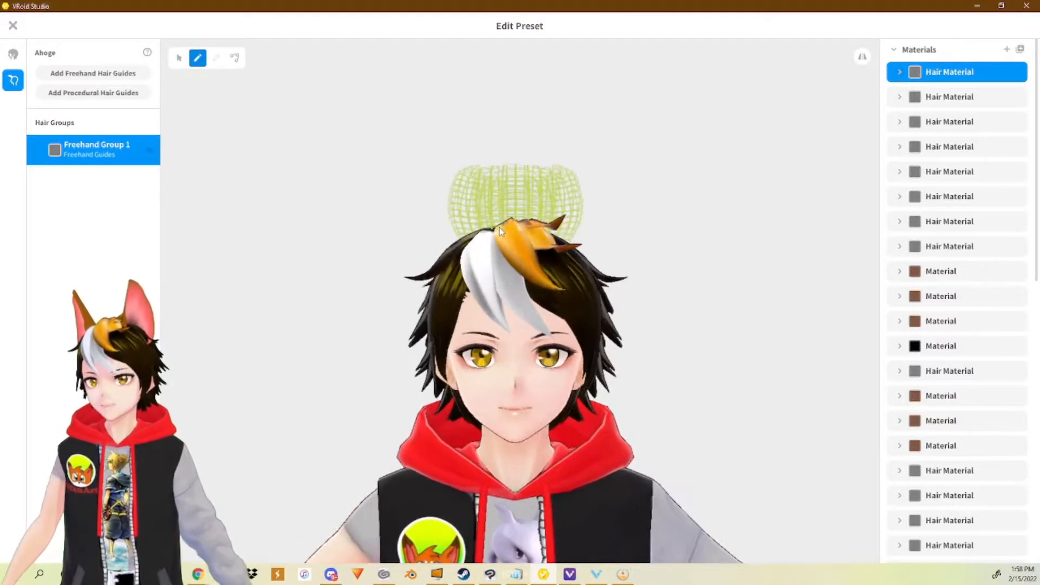
pyautogui.scroll(5, 500, 229)
pyautogui.moveTo(499, 229); pyautogui.dragTo(492, 191, button='middle')
pyautogui.scroll(-2, 496, 208)
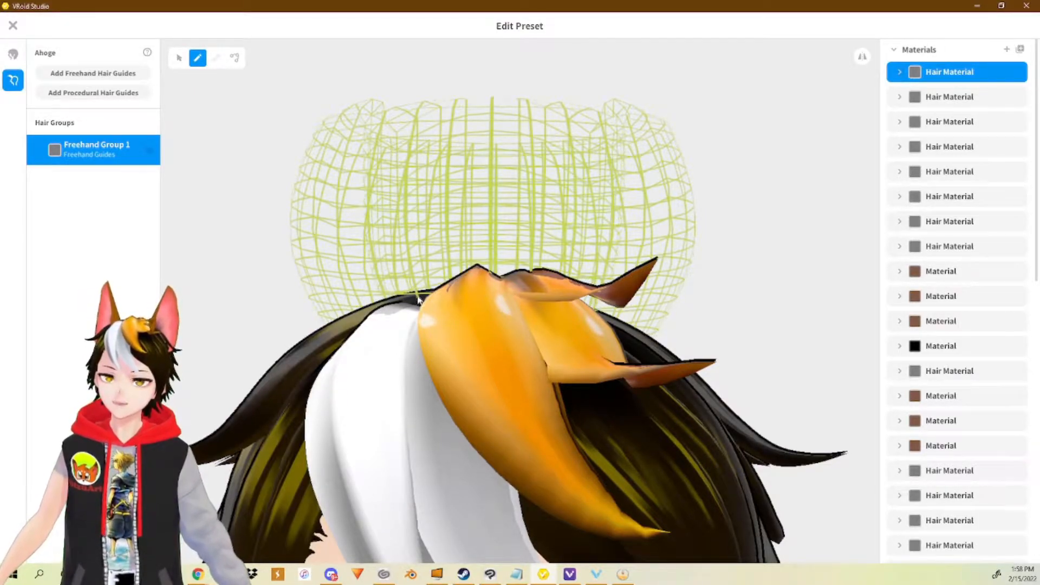
pyautogui.moveTo(417, 298)
pyautogui.mouseDown()
pyautogui.moveTo(391, 251)
pyautogui.moveTo(360, 106)
pyautogui.mouseUp()
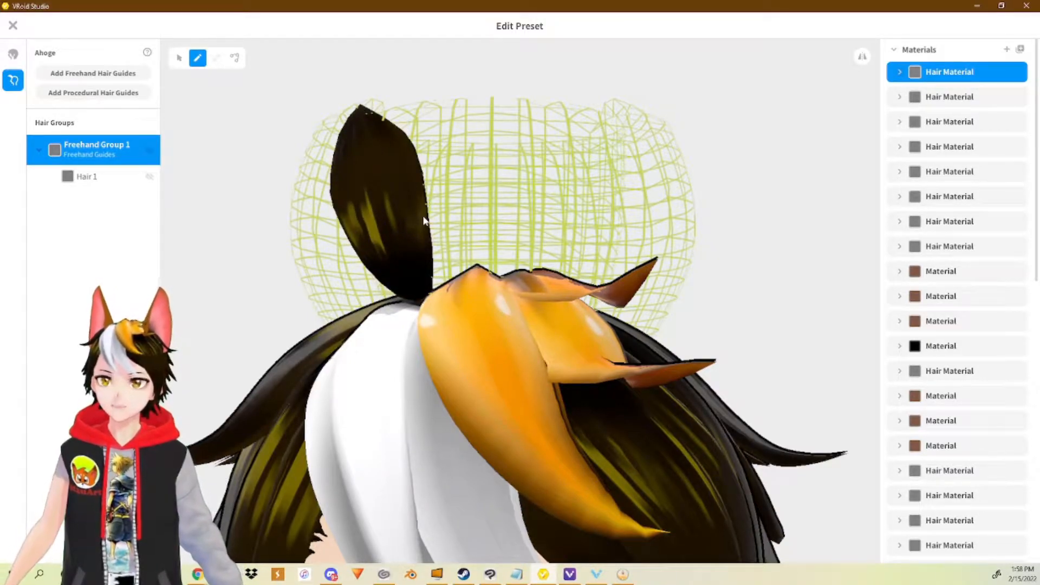
pyautogui.hotkey('ctrl', 'z')
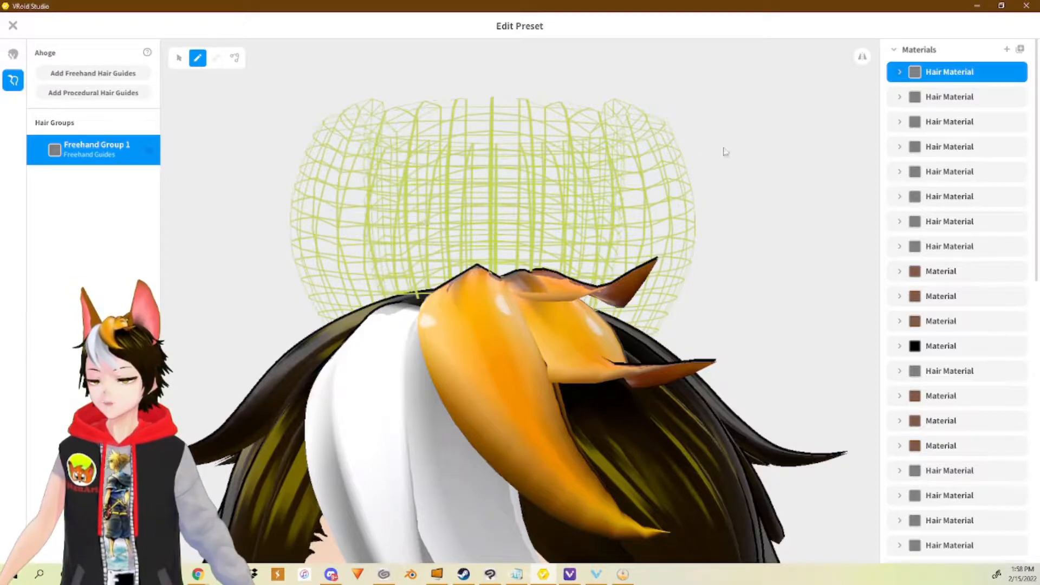
pyautogui.click(863, 58)
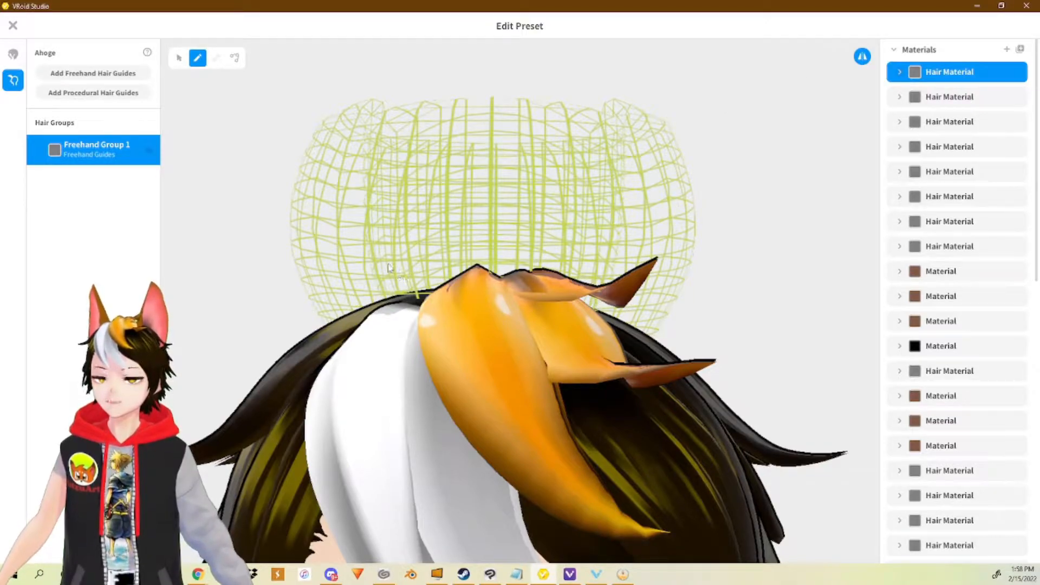
pyautogui.moveTo(401, 295); pyautogui.dragTo(364, 128)
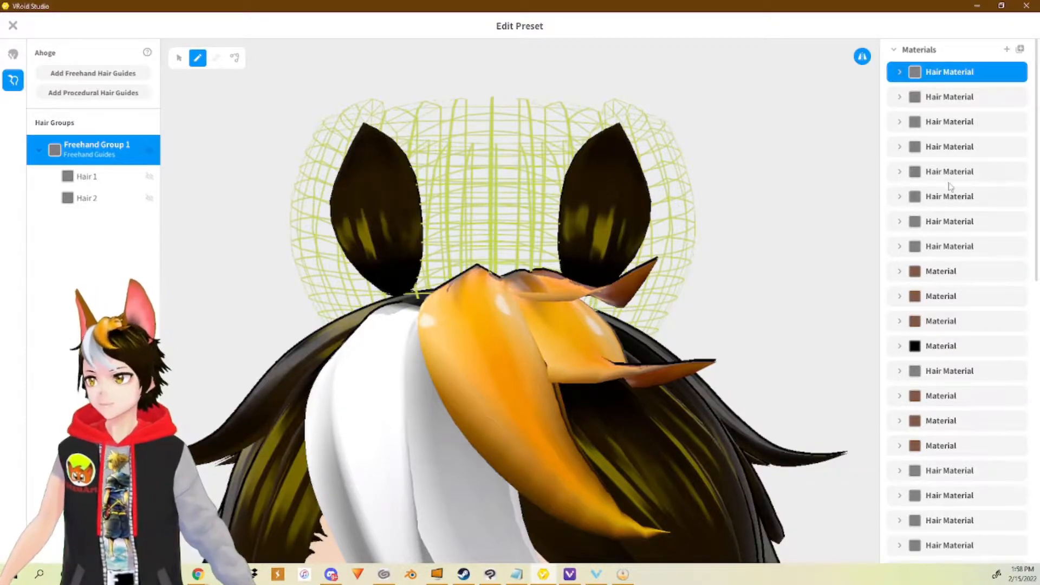
# - Set the Hair 1 strand's cross section to Flat and its curve to Straight
pyautogui.moveTo(1036, 97); pyautogui.dragTo(1039, 206)
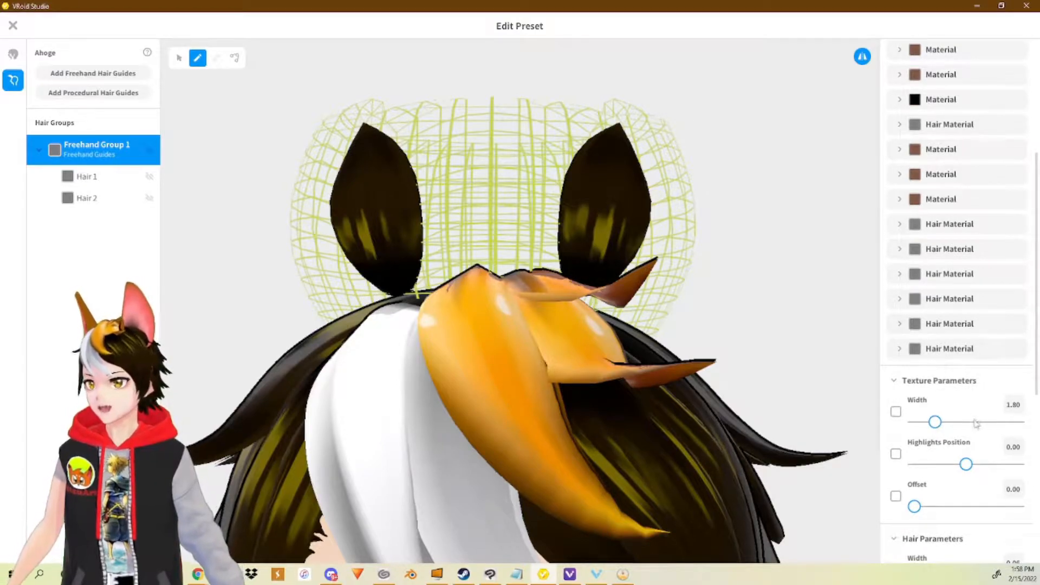
pyautogui.click(180, 58)
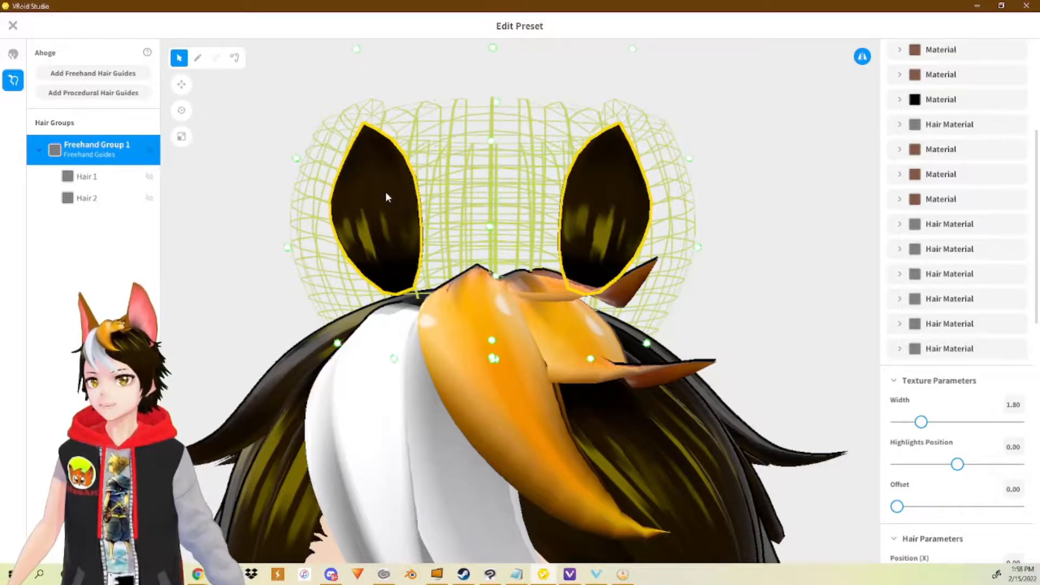
pyautogui.click(386, 196)
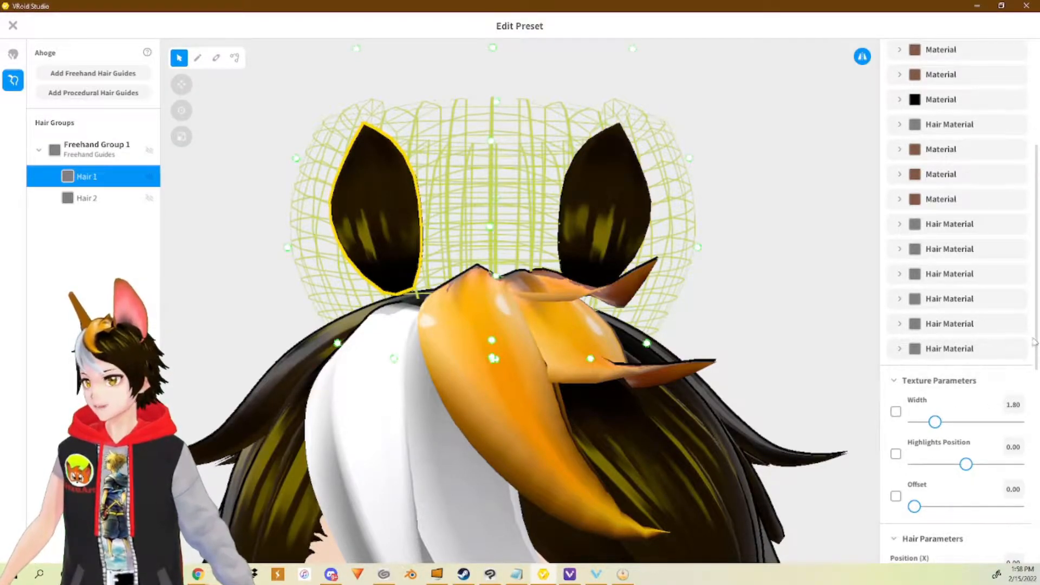
pyautogui.moveTo(1035, 342); pyautogui.dragTo(1024, 537)
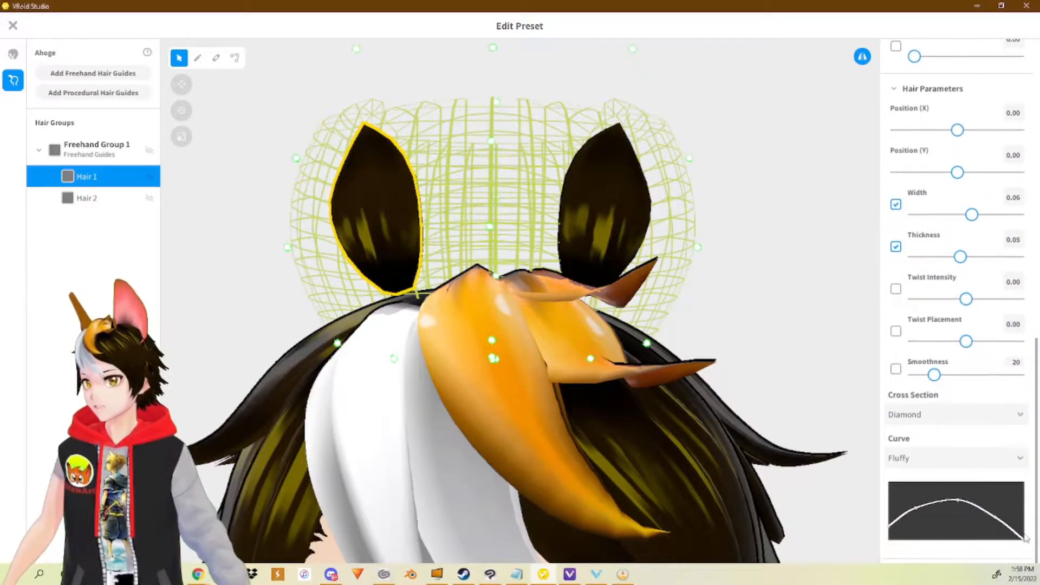
pyautogui.click(1001, 422)
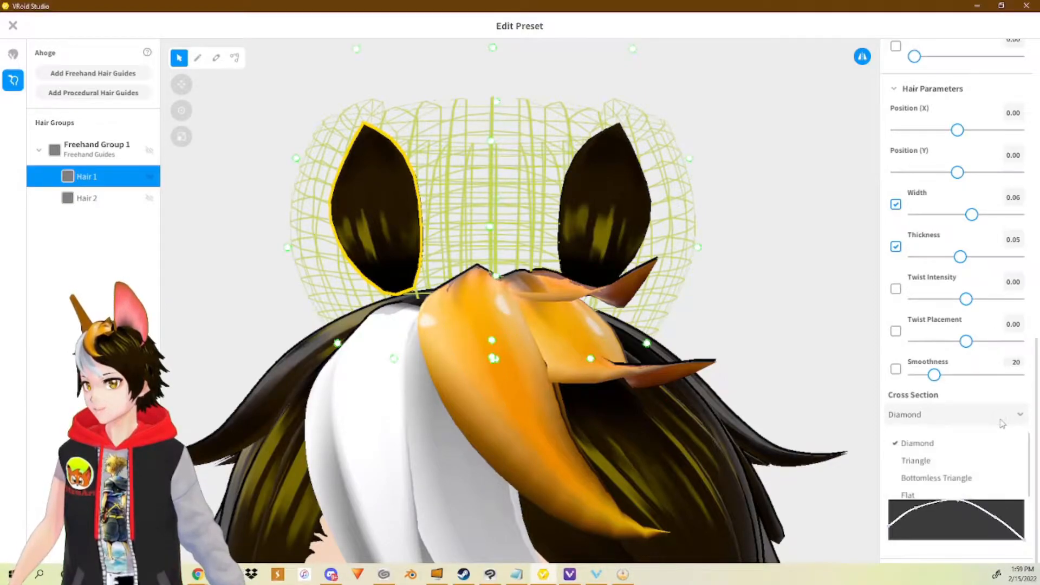
pyautogui.click(945, 494)
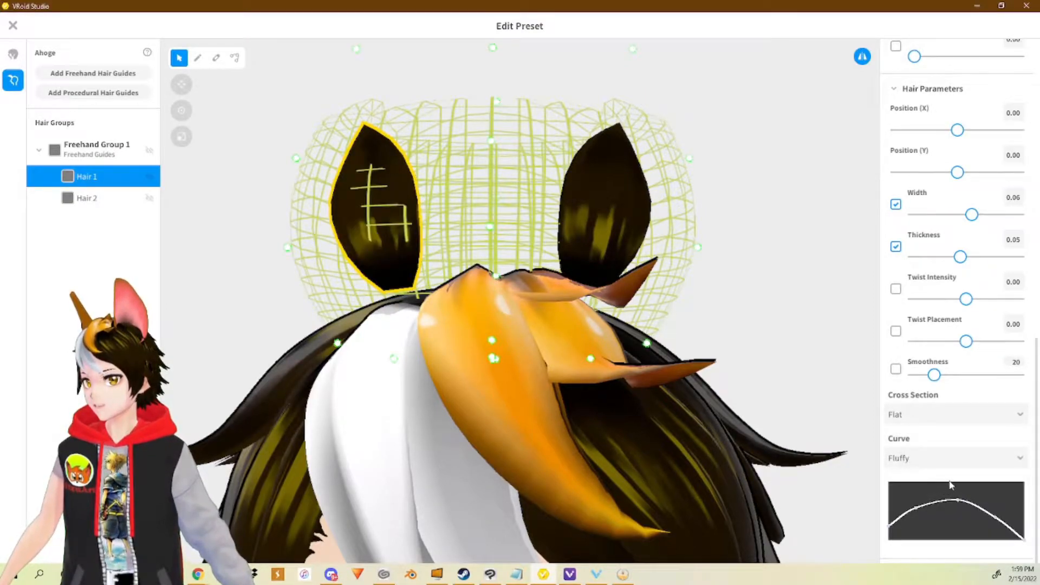
pyautogui.click(990, 460)
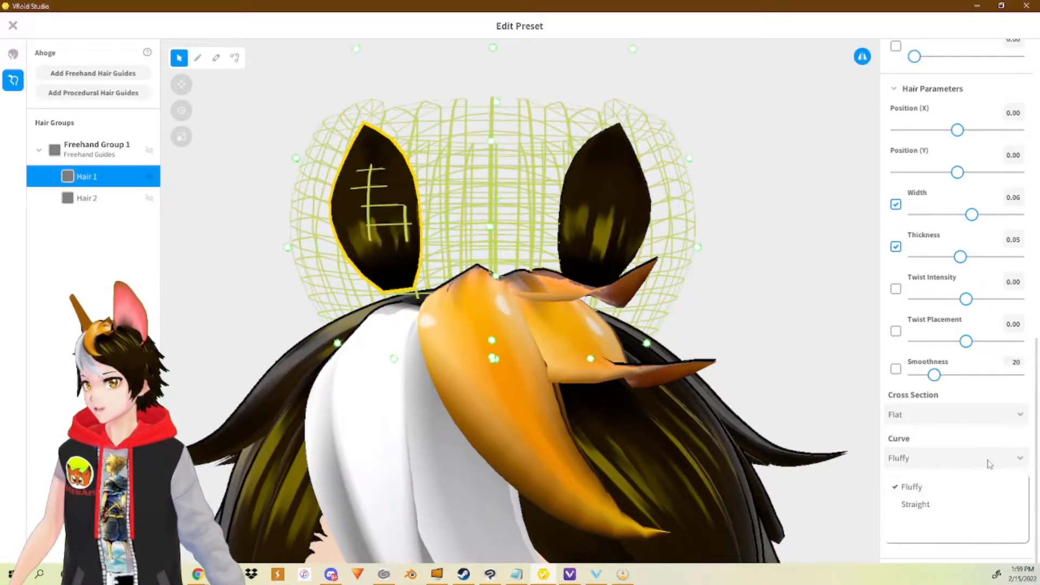
pyautogui.click(921, 505)
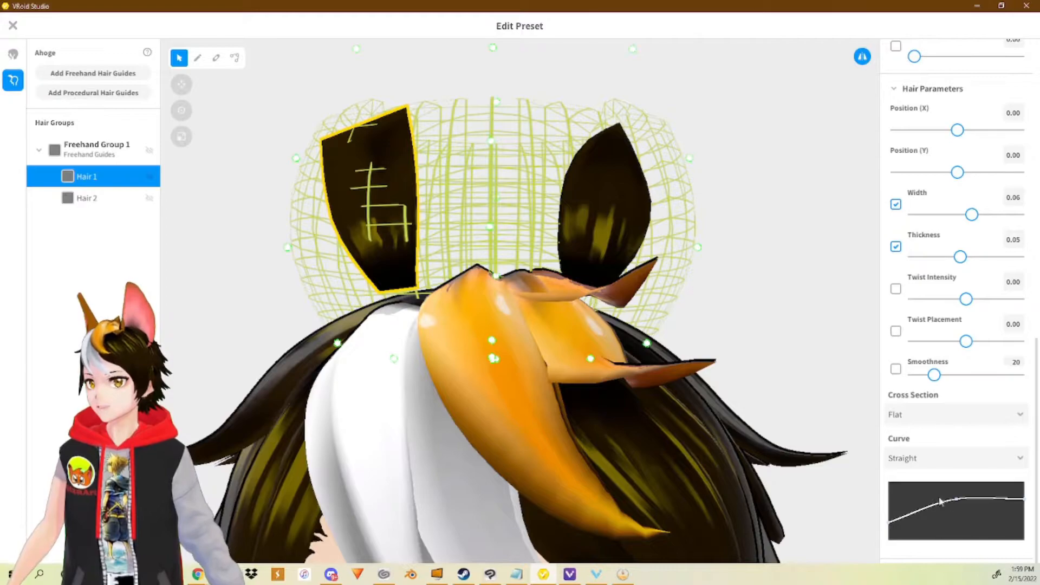
# - Raise the start, middle and end points of Hair 1's curve to the maximum to make it a wide panel
pyautogui.moveTo(889, 524); pyautogui.dragTo(894, 470)
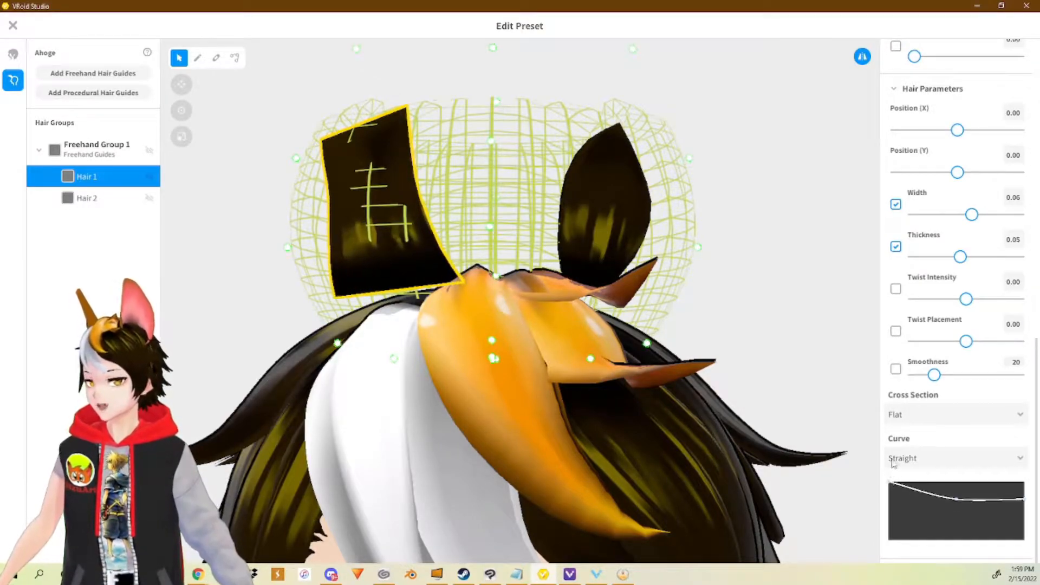
pyautogui.moveTo(957, 499); pyautogui.dragTo(955, 468)
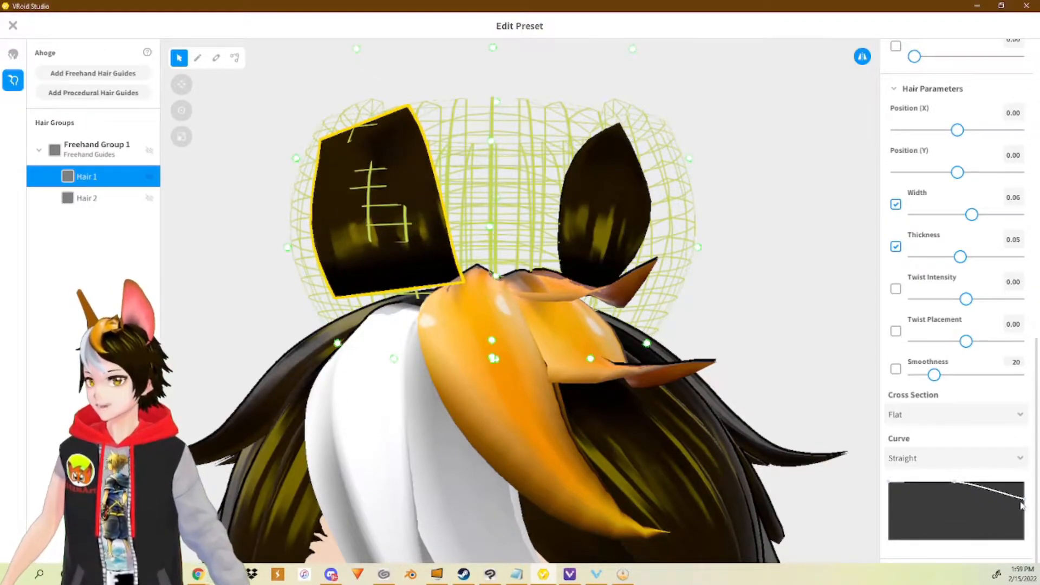
pyautogui.moveTo(1025, 499); pyautogui.dragTo(1029, 474)
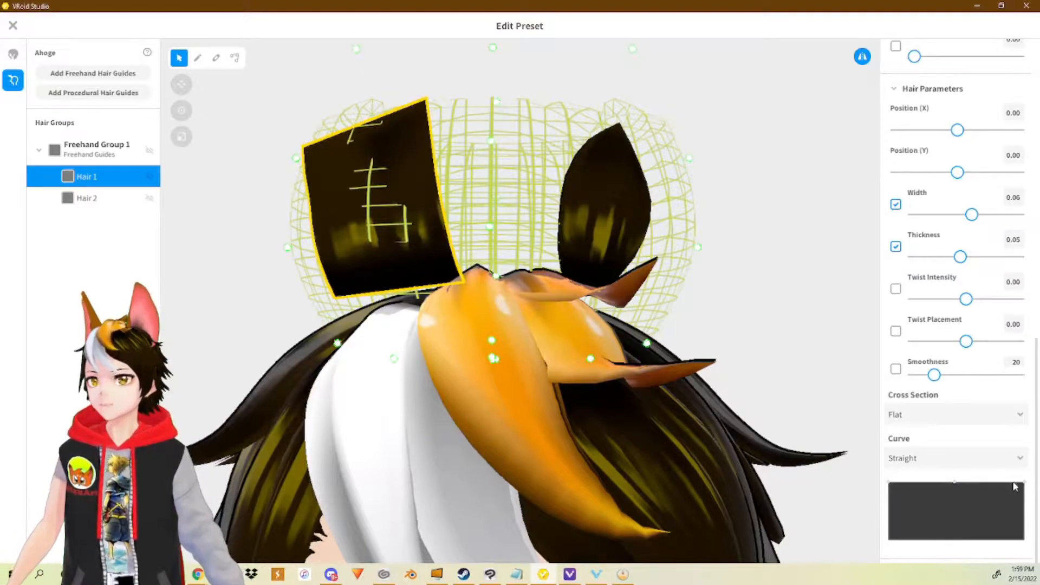
# - Set the Hair 2 strand's cross section to Flat and its curve to Straight
pyautogui.click(609, 218)
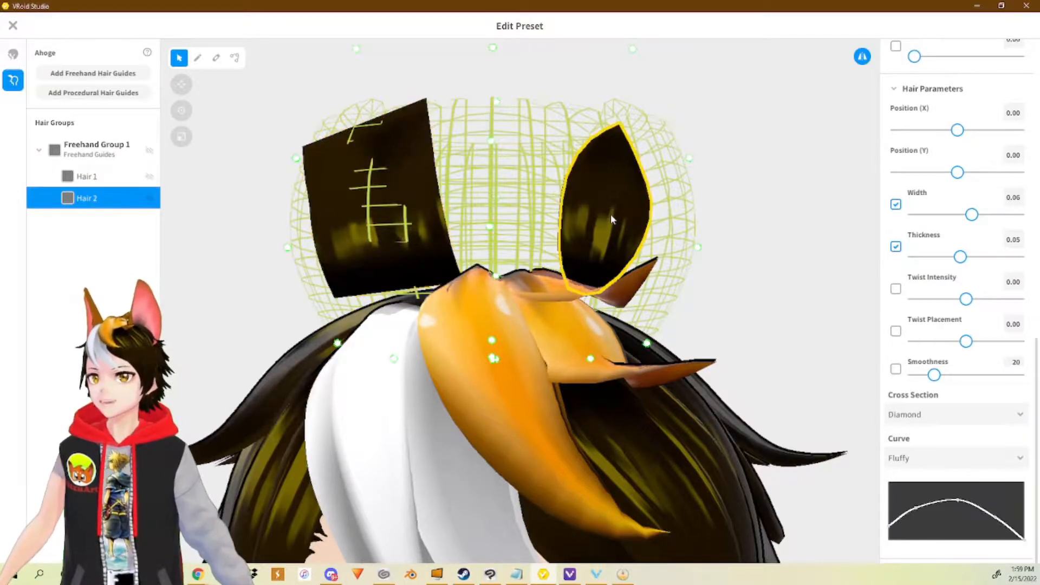
pyautogui.click(998, 415)
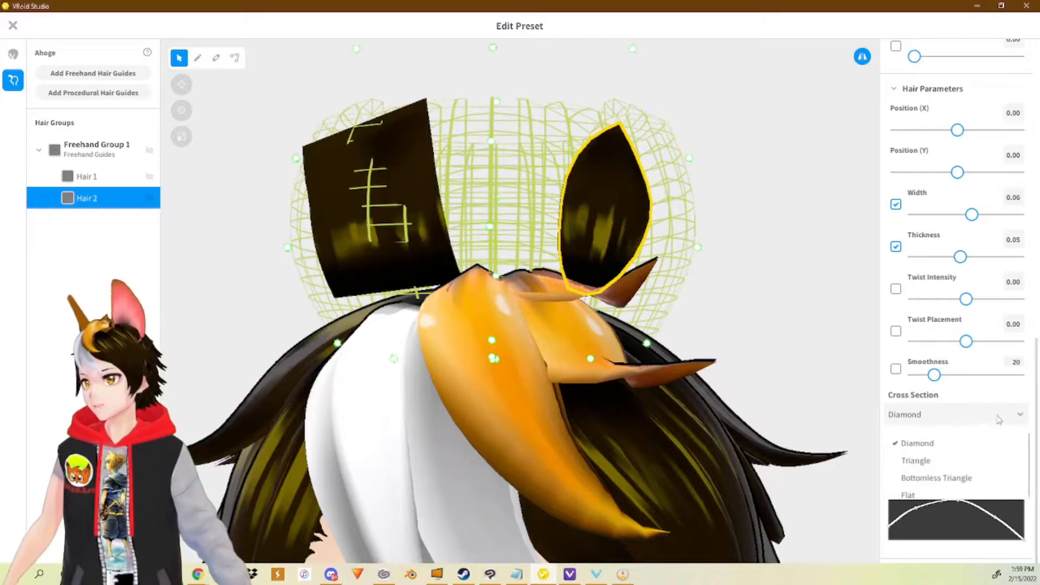
pyautogui.click(953, 494)
pyautogui.click(967, 458)
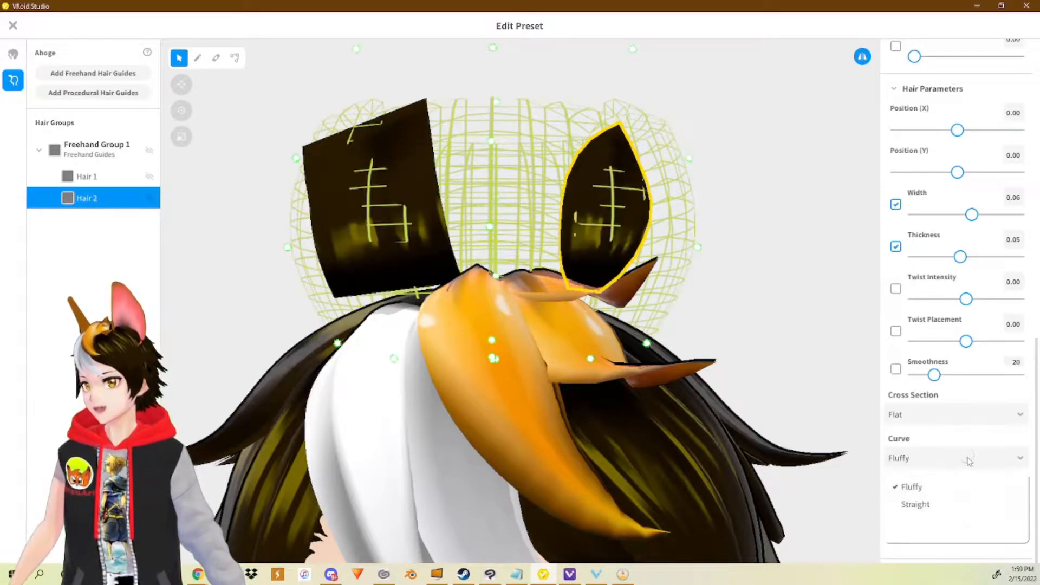
pyautogui.click(955, 505)
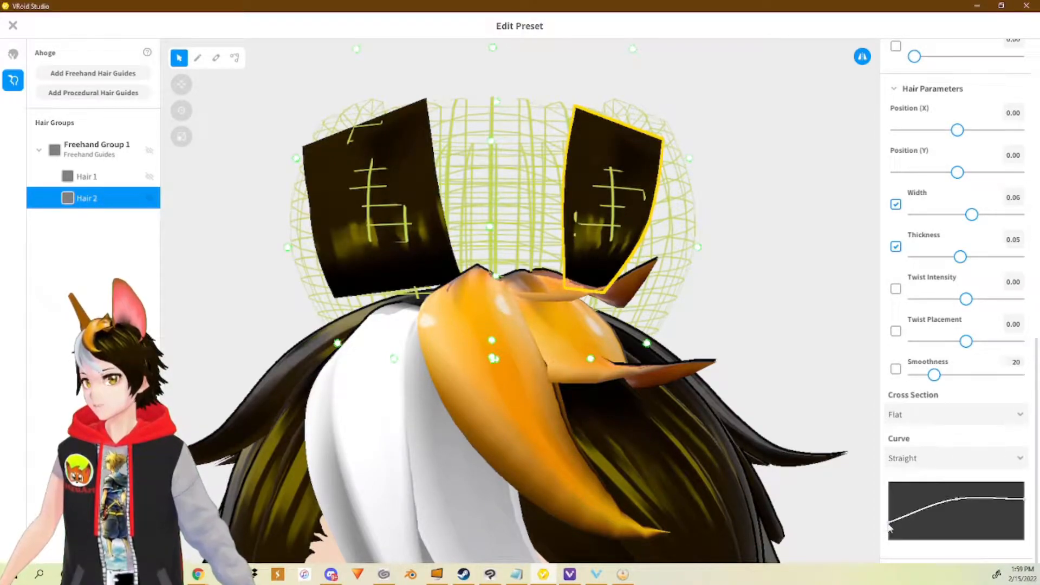
# - Raise Hair 2's curve points to the maximum so the strand matches the wide panel of Hair 1
pyautogui.moveTo(889, 529); pyautogui.dragTo(885, 495)
pyautogui.moveTo(1024, 499); pyautogui.dragTo(1023, 483)
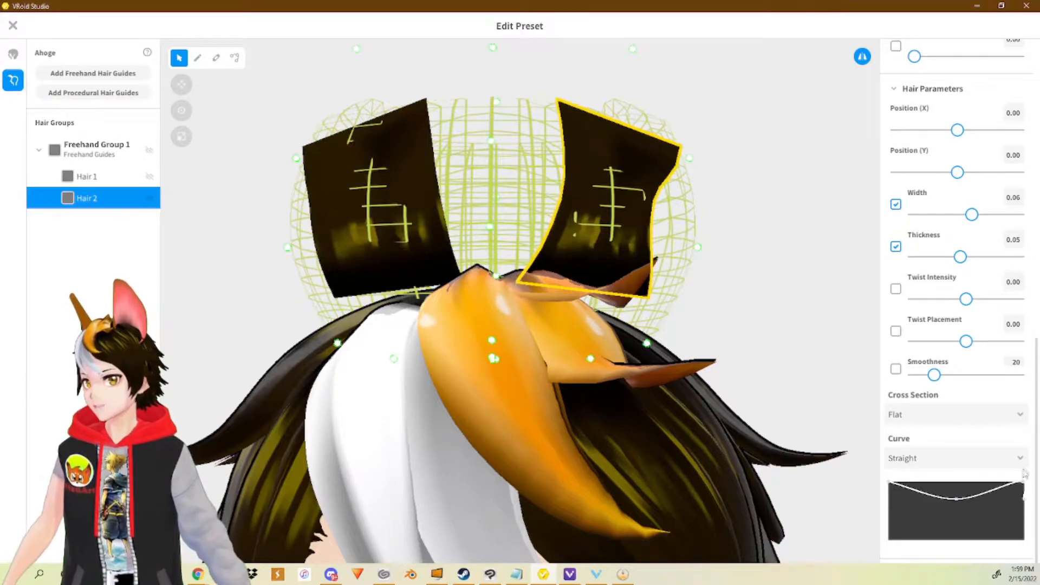
pyautogui.moveTo(955, 501); pyautogui.dragTo(957, 469)
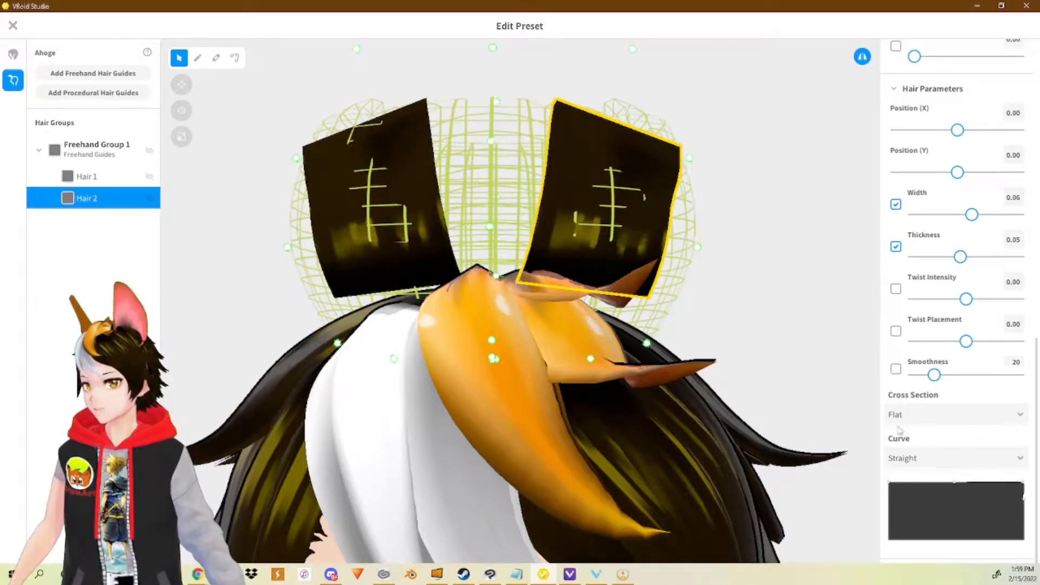
# - Assign the last brown Material in the list to the Hair 2 strand and open that material's texture for editing
pyautogui.scroll(-5, 569, 322)
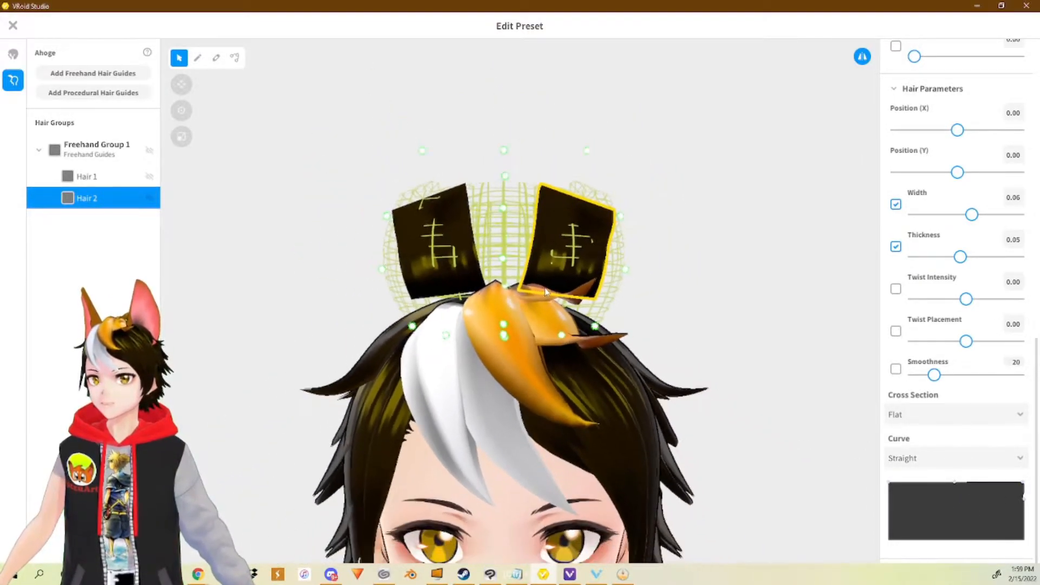
pyautogui.moveTo(557, 323)
pyautogui.mouseDown(button='middle')
pyautogui.moveTo(553, 233)
pyautogui.moveTo(575, 287)
pyautogui.moveTo(574, 324)
pyautogui.mouseUp(button='middle')
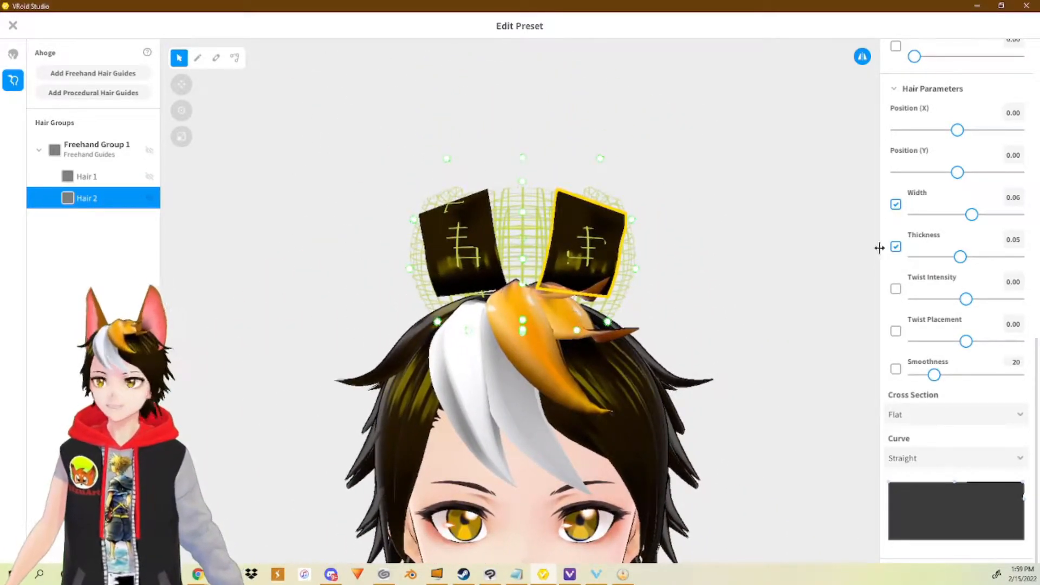
pyautogui.scroll(5, 1038, 358)
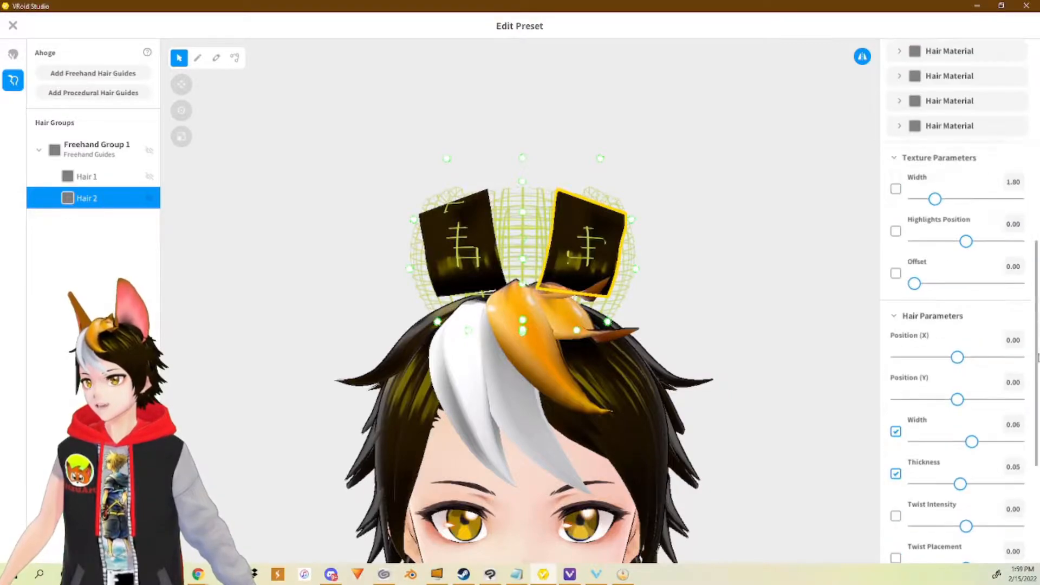
pyautogui.moveTo(1039, 319); pyautogui.dragTo(1038, 132)
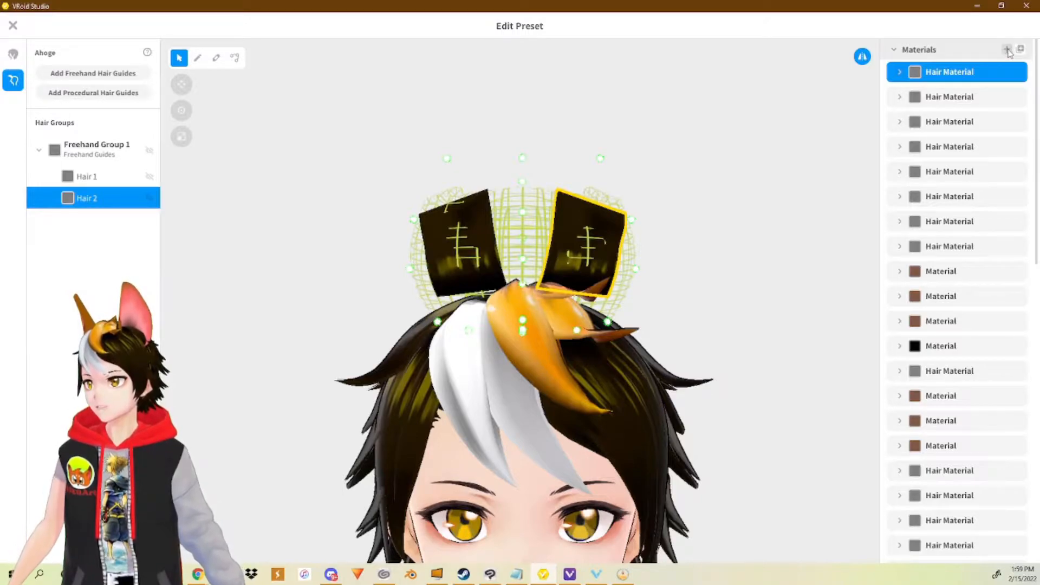
pyautogui.moveTo(1037, 111); pyautogui.dragTo(1037, 228)
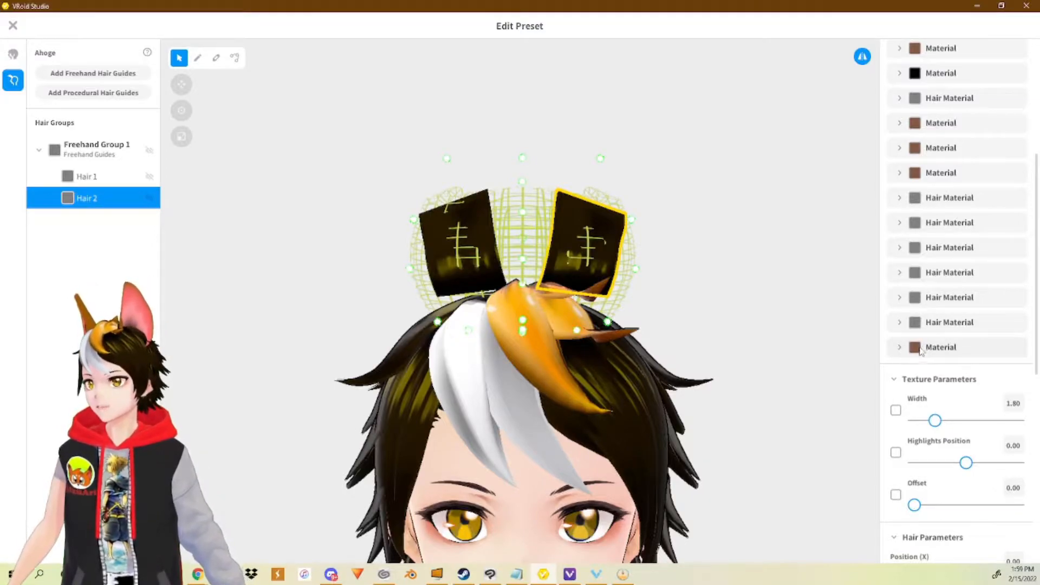
pyautogui.click(929, 349)
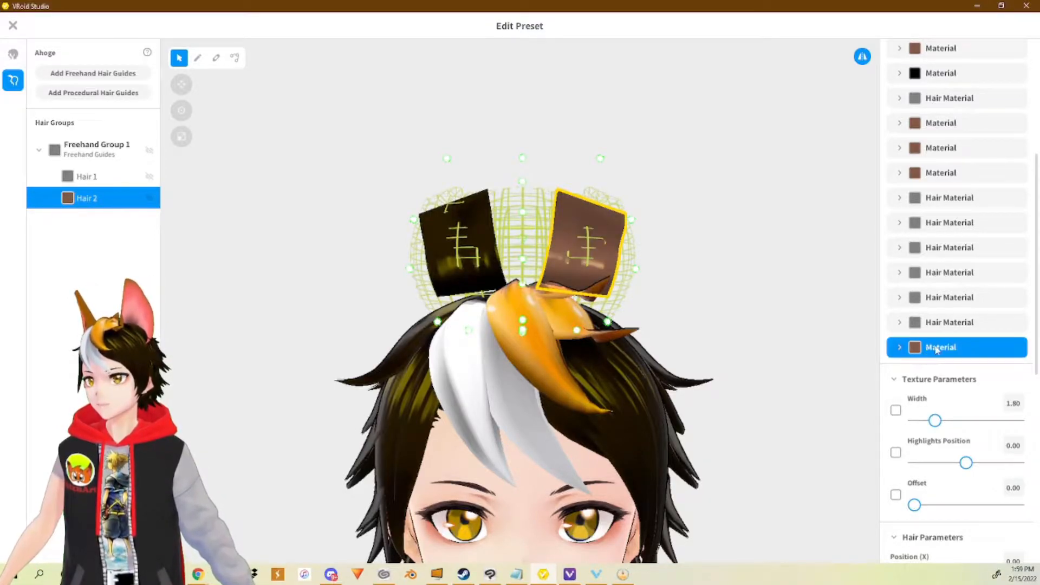
pyautogui.click(900, 349)
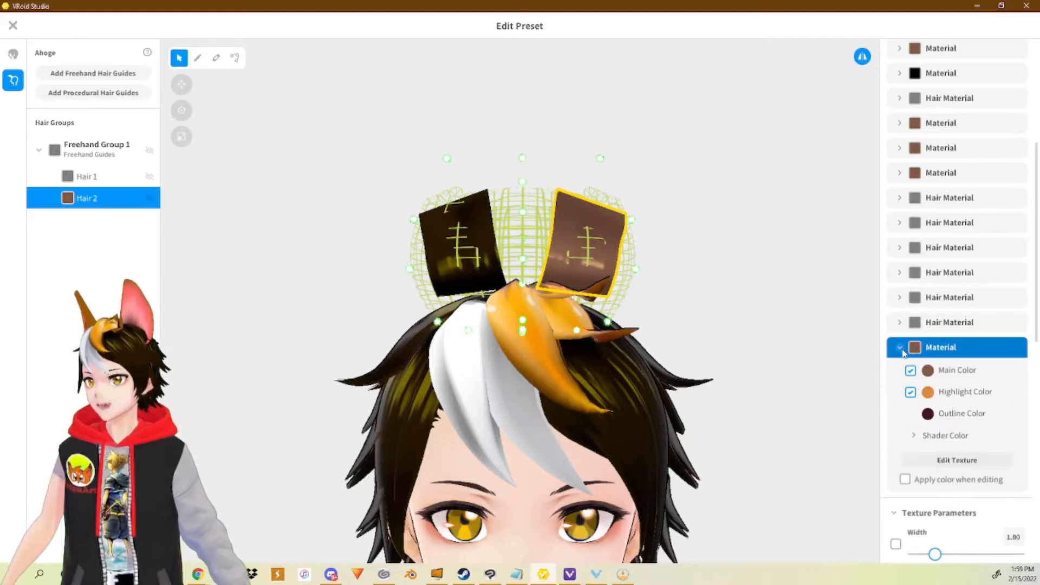
pyautogui.click(957, 460)
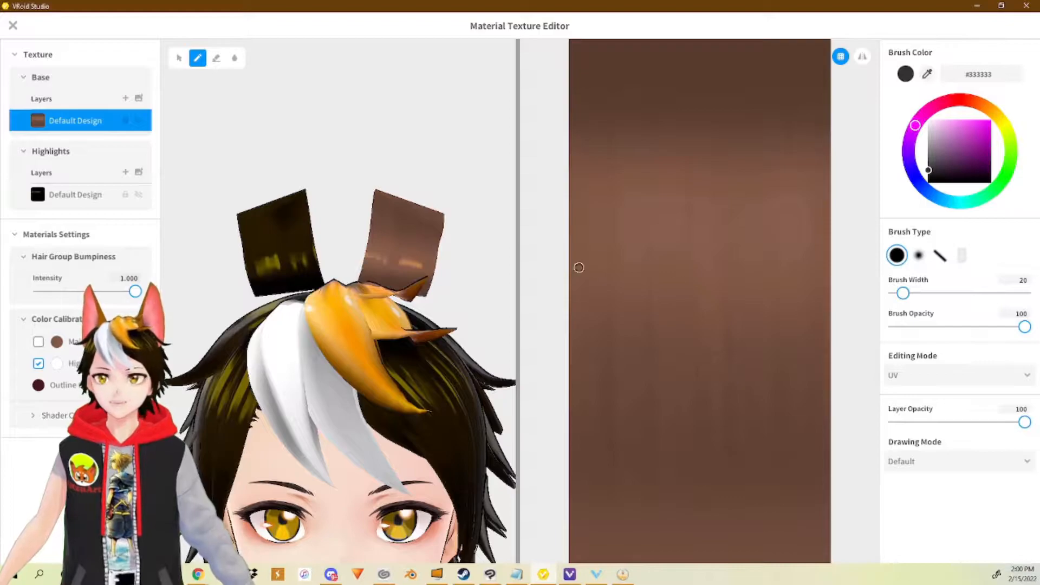
pyautogui.rightClick(96, 121)
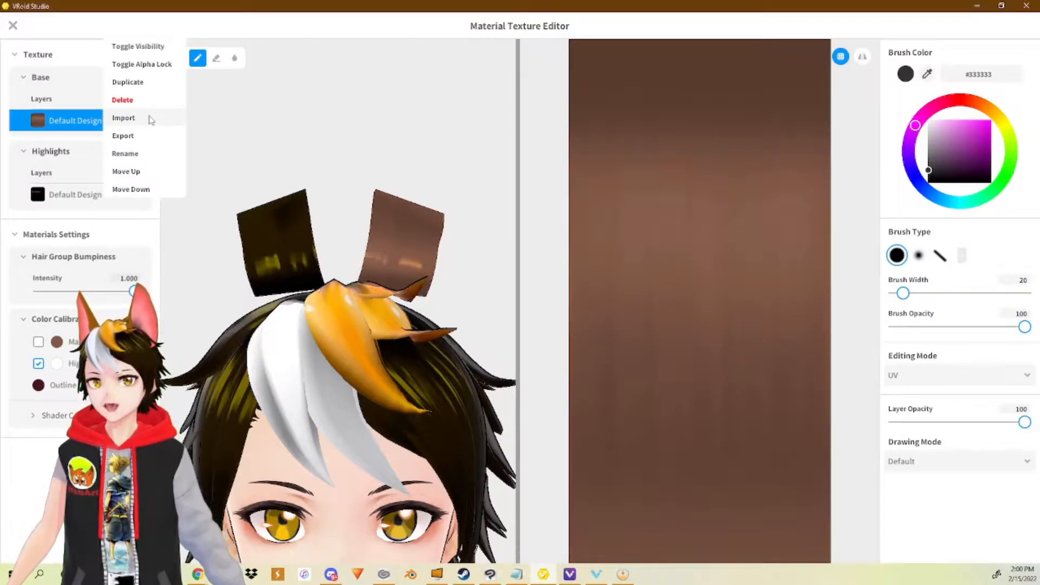
pyautogui.click(124, 136)
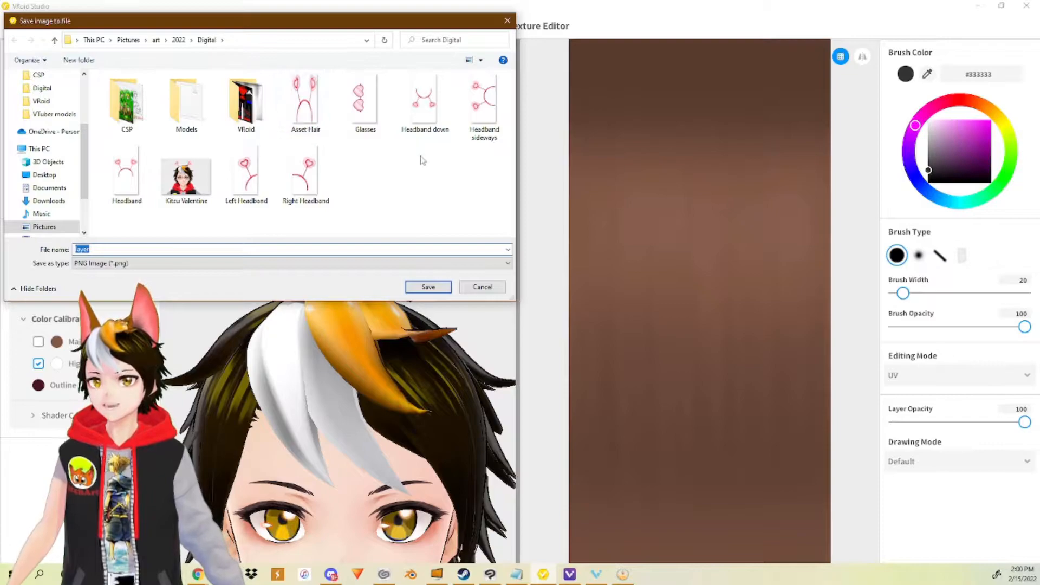
pyautogui.doubleClick(246, 106)
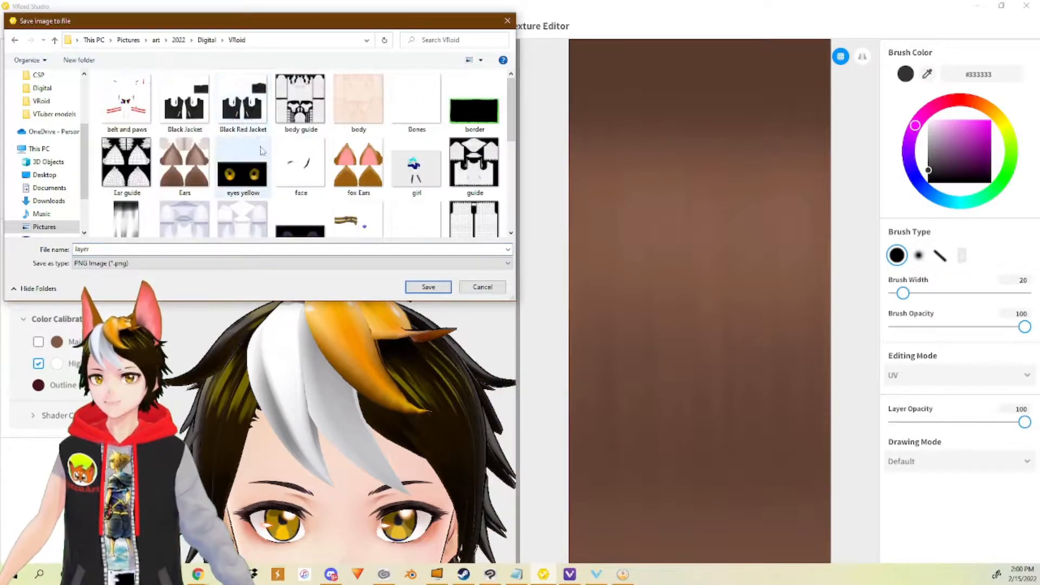
pyautogui.moveTo(511, 124)
pyautogui.mouseDown()
pyautogui.moveTo(520, 209)
pyautogui.moveTo(514, 97)
pyautogui.moveTo(512, 179)
pyautogui.moveTo(511, 143)
pyautogui.mouseUp()
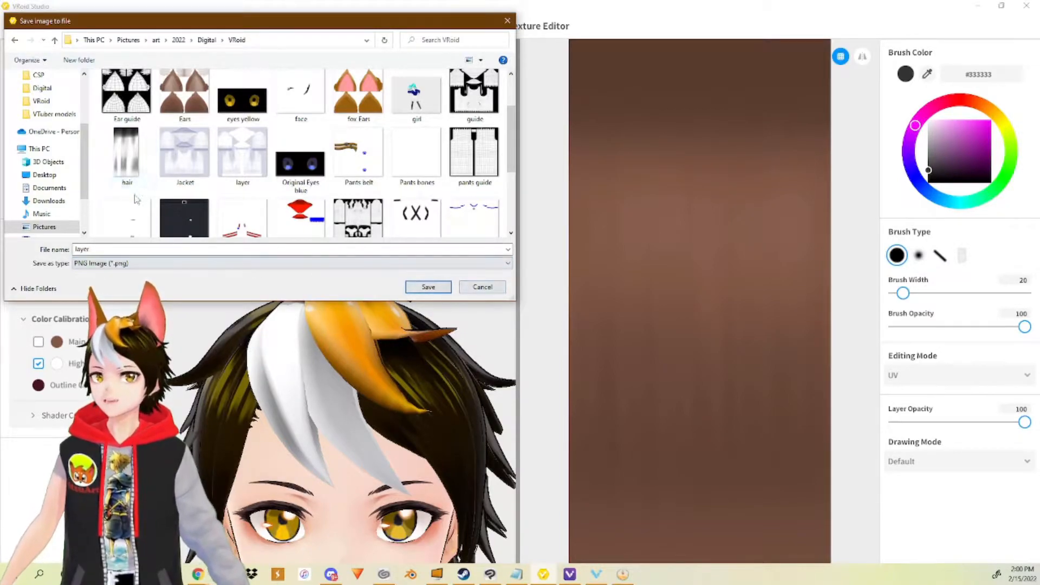
pyautogui.click(480, 287)
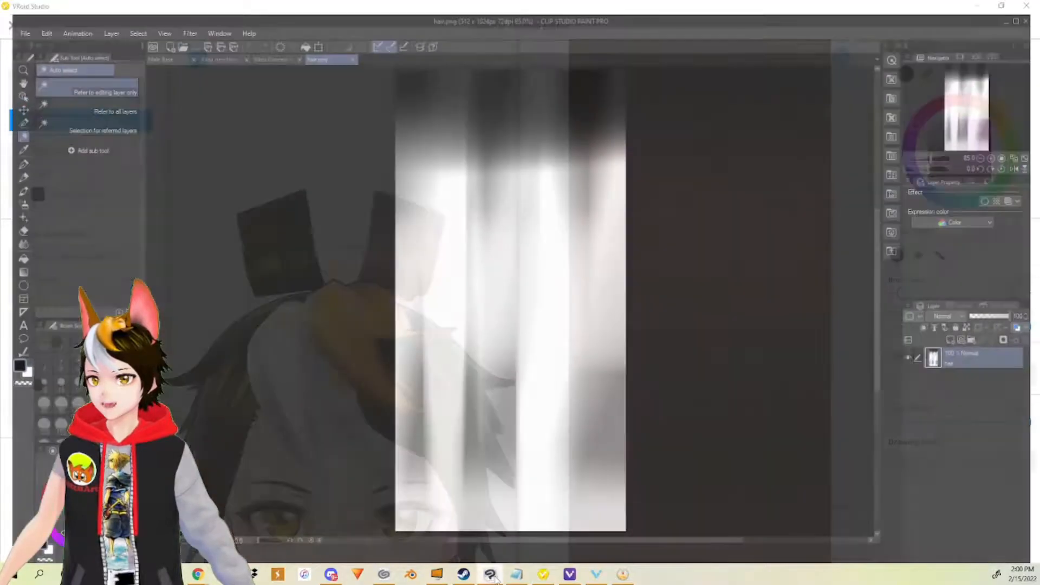
# - Switch to Clip Studio Paint and import the Red_Glasses image into hair.png as a new layer
pyautogui.click(491, 574)
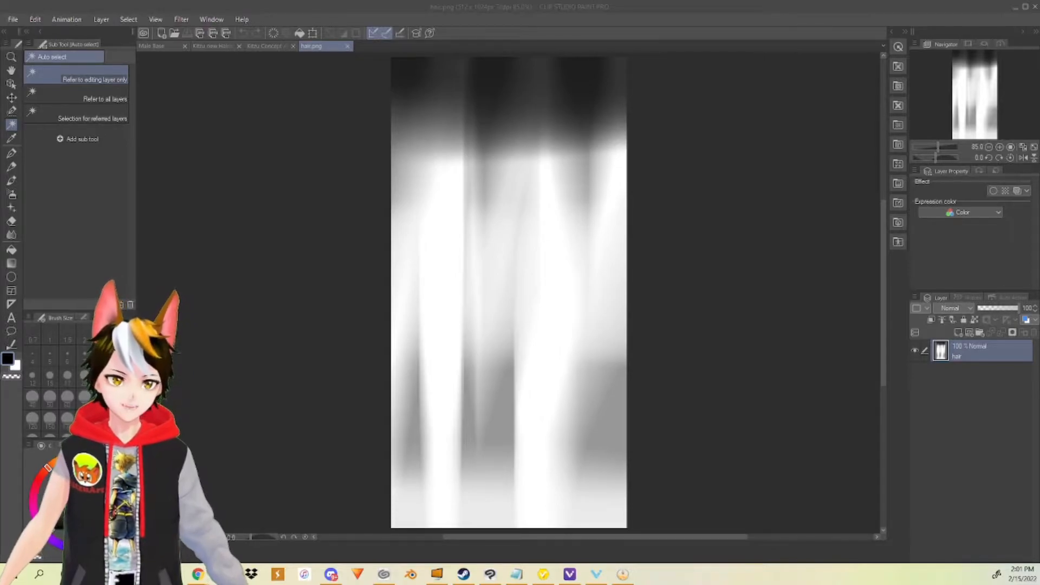
pyautogui.click(13, 19)
pyautogui.moveTo(86, 234)
pyautogui.click(217, 237)
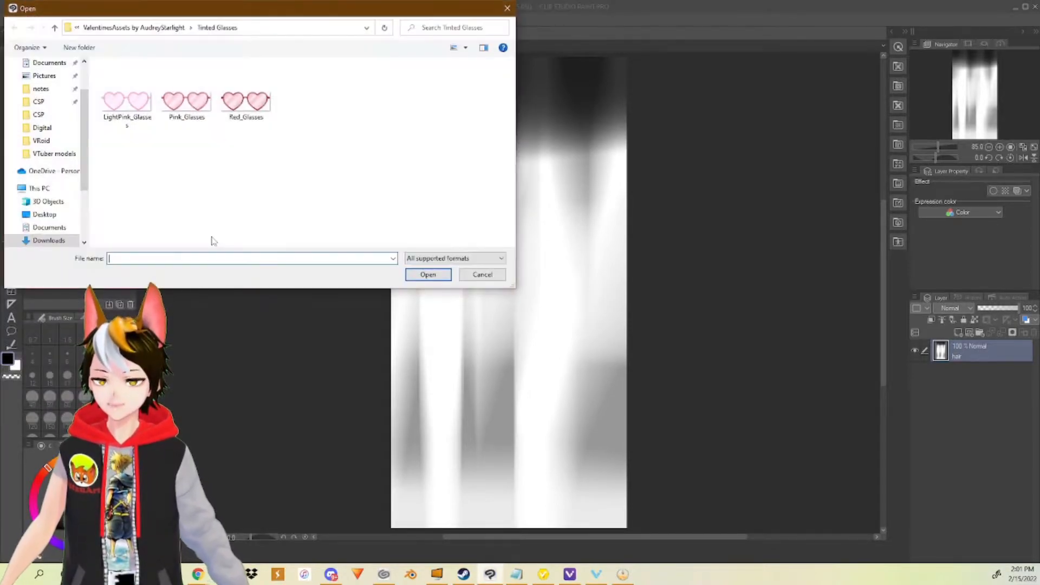
pyautogui.click(246, 101)
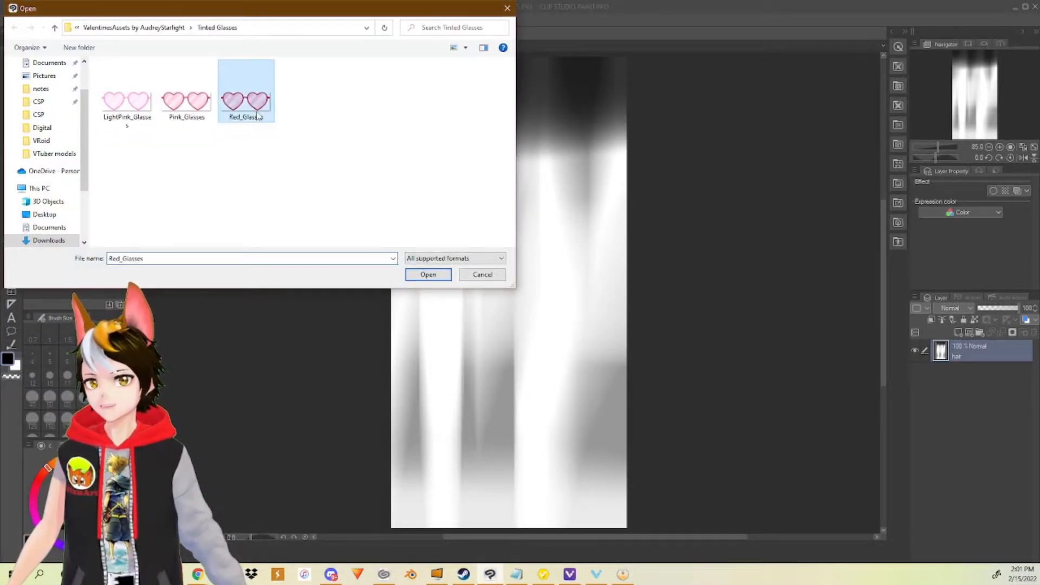
pyautogui.click(428, 275)
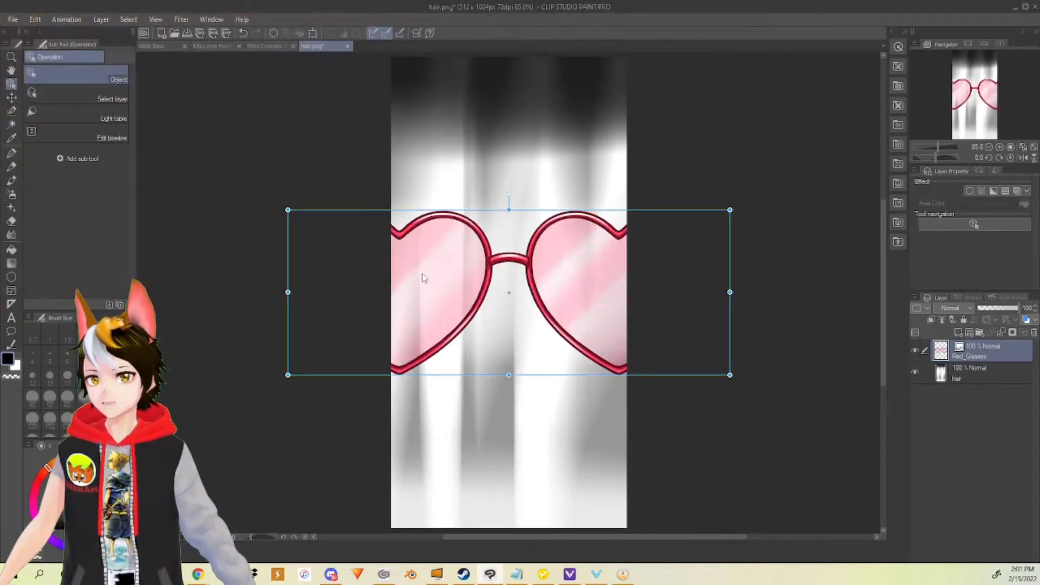
# - Import the Red_Headband image from the Headbands folder onto the hair texture canvas
pyautogui.click(36, 20)
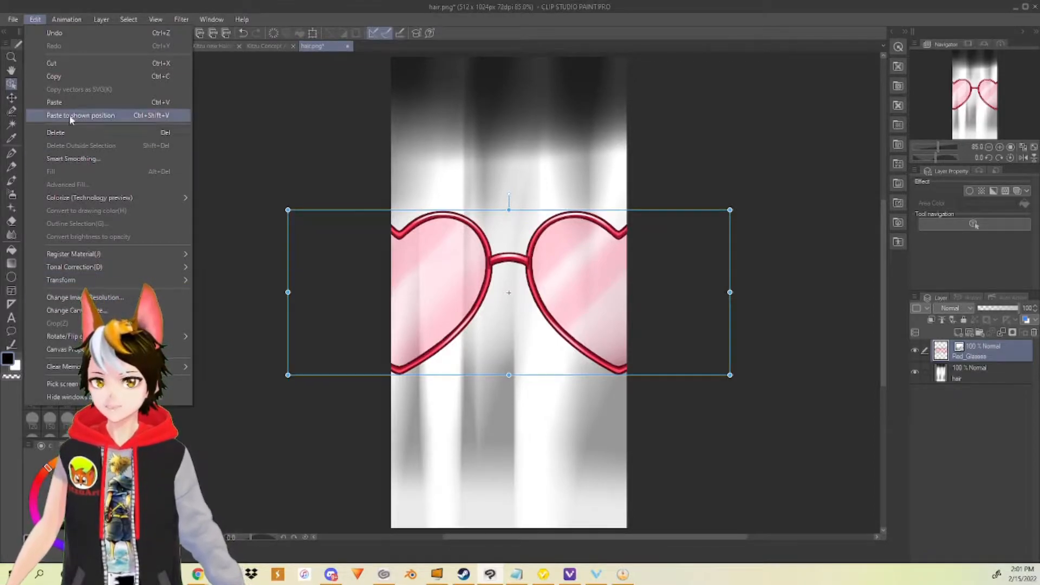
pyautogui.moveTo(12, 19)
pyautogui.moveTo(57, 232)
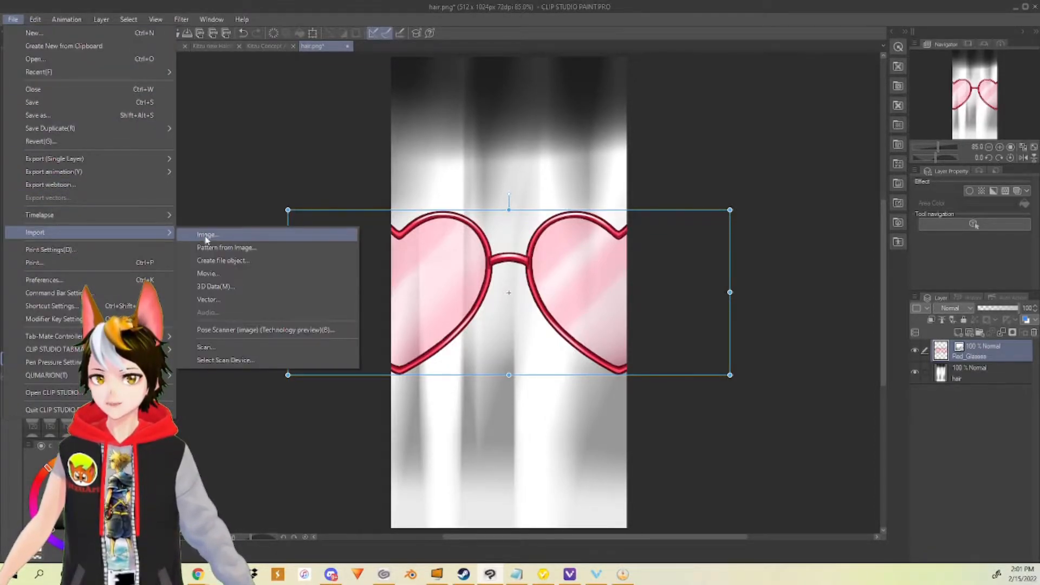
pyautogui.click(205, 237)
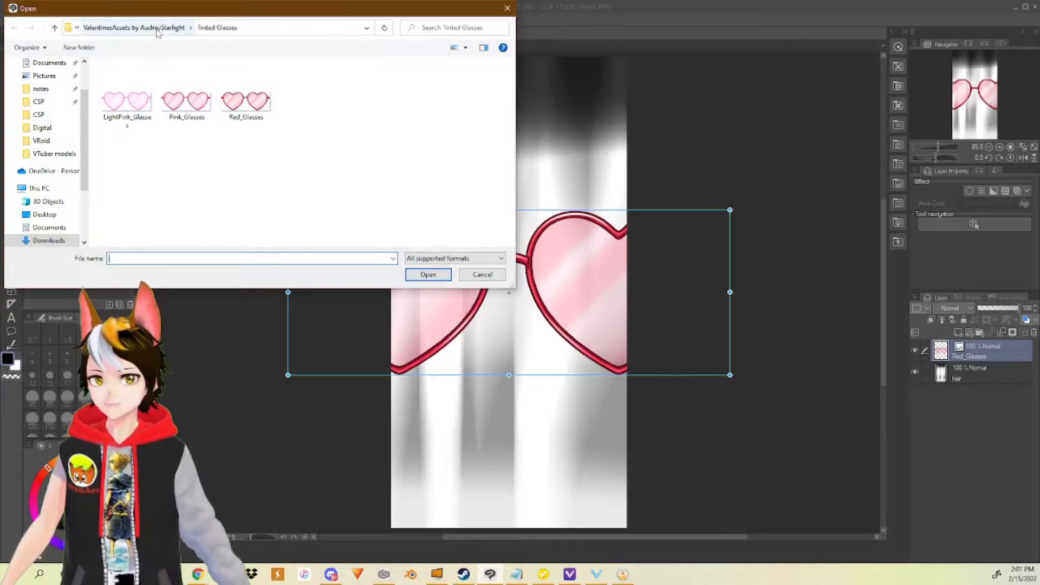
pyautogui.click(135, 28)
pyautogui.doubleClick(152, 107)
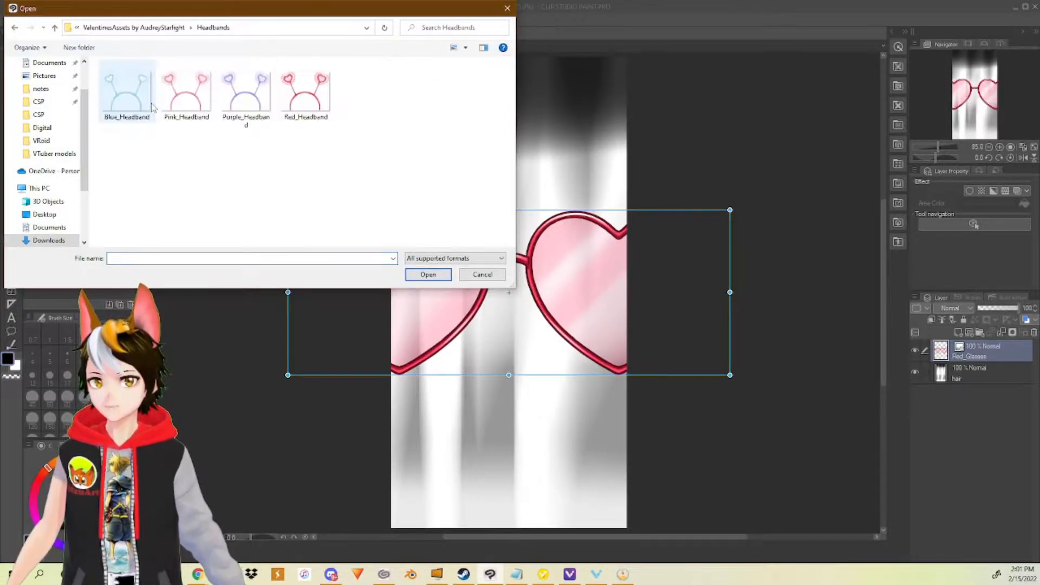
pyautogui.click(186, 95)
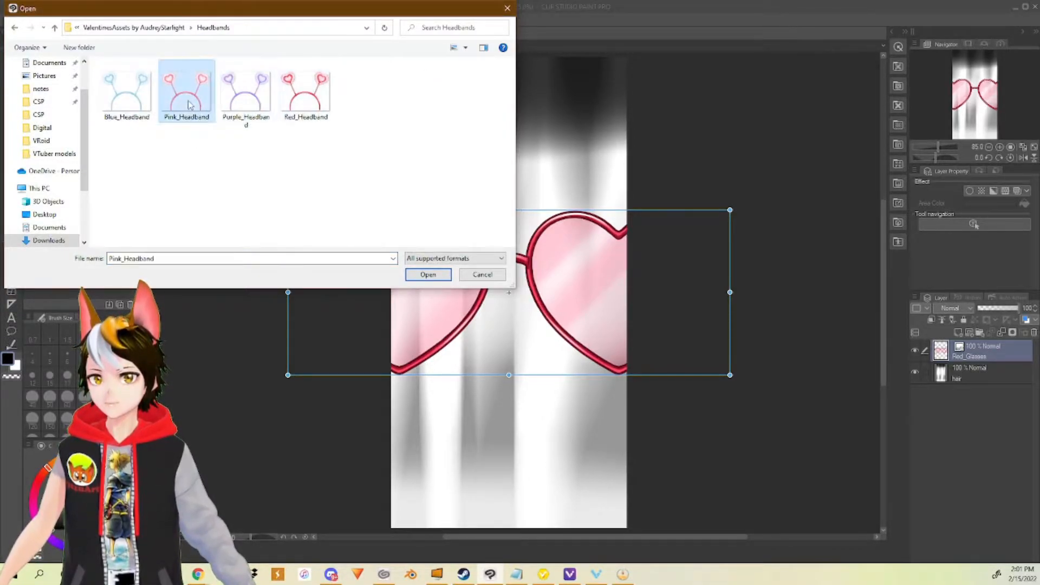
pyautogui.click(307, 94)
pyautogui.click(427, 275)
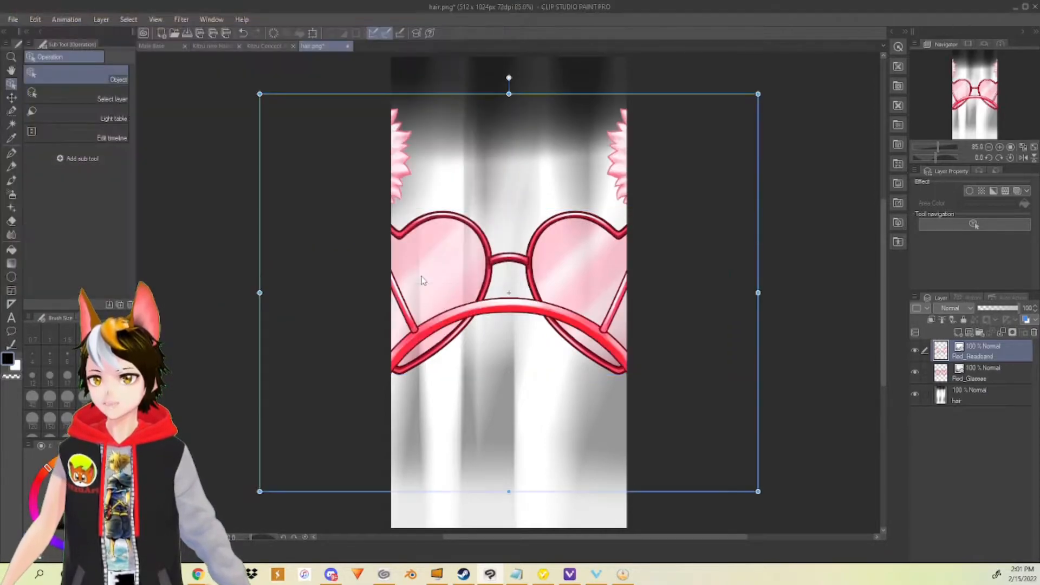
# - Hide the Red_Glasses layer and shrink the Red_Headband image to fit the canvas width
pyautogui.click(915, 373)
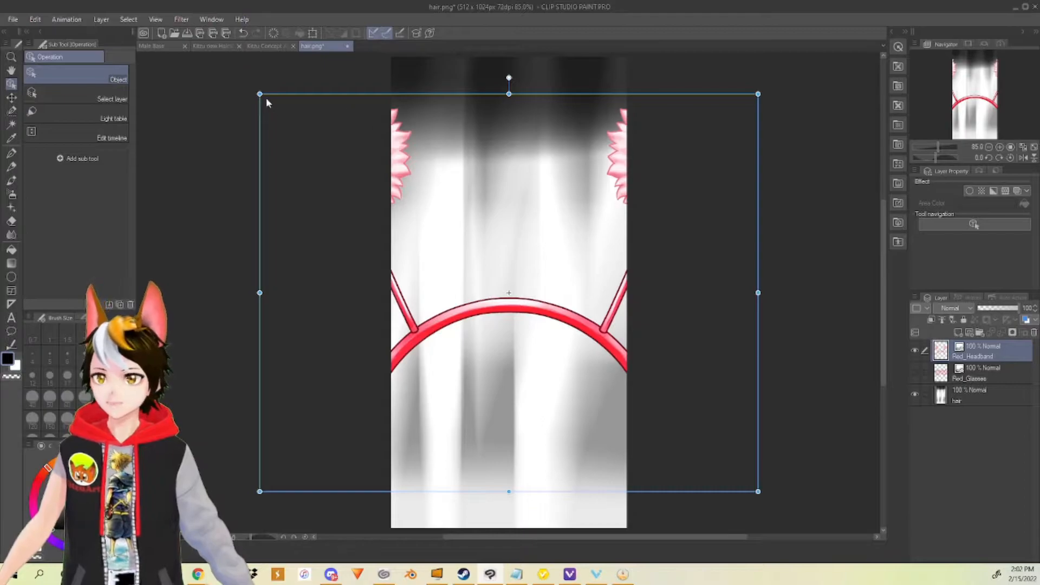
pyautogui.moveTo(260, 94); pyautogui.dragTo(390, 197)
pyautogui.moveTo(759, 202); pyautogui.dragTo(629, 301)
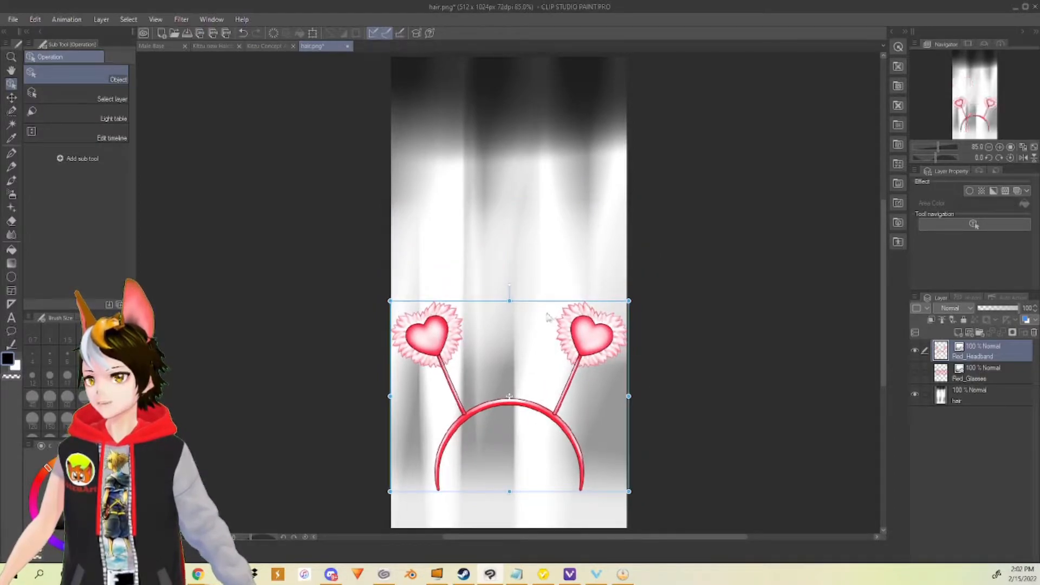
# - Move the Red_Headband image up to around the middle of the canvas, keeping it centred between the side edges
pyautogui.moveTo(549, 313); pyautogui.dragTo(536, 252)
pyautogui.hotkey('ctrl', 'z')
pyautogui.click(573, 344)
pyautogui.moveTo(573, 346); pyautogui.dragTo(579, 233)
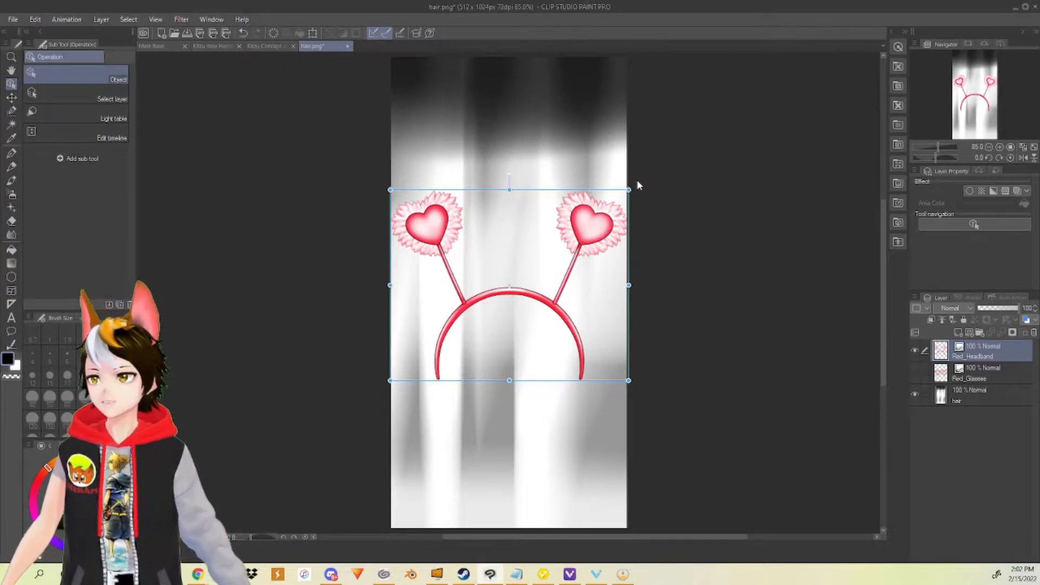
# - Rotate the headband upside down and, with the hair layer hidden, shrink it slightly to fit inside the canvas edges
pyautogui.moveTo(633, 183); pyautogui.dragTo(397, 323)
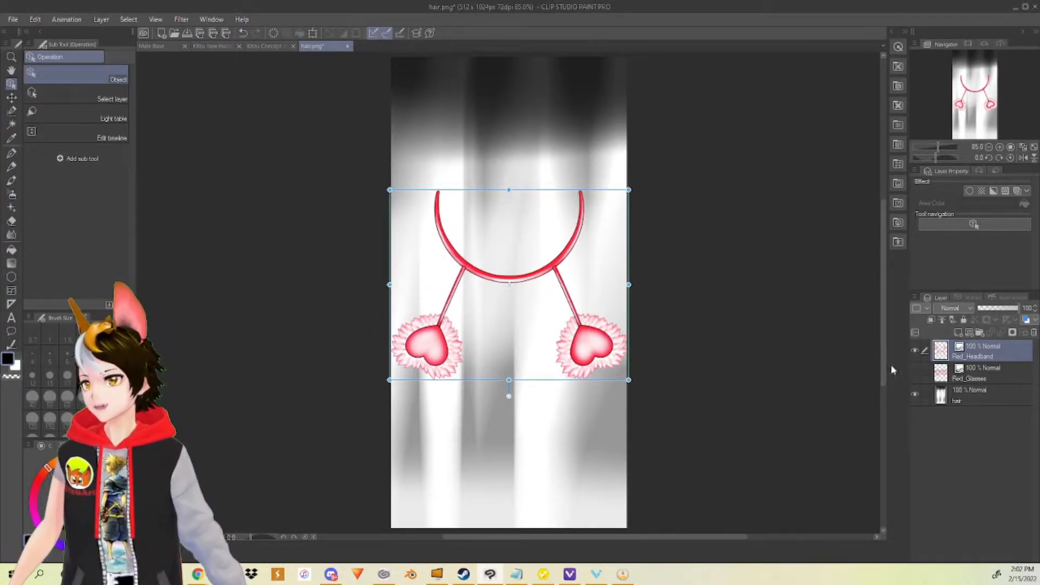
pyautogui.click(914, 395)
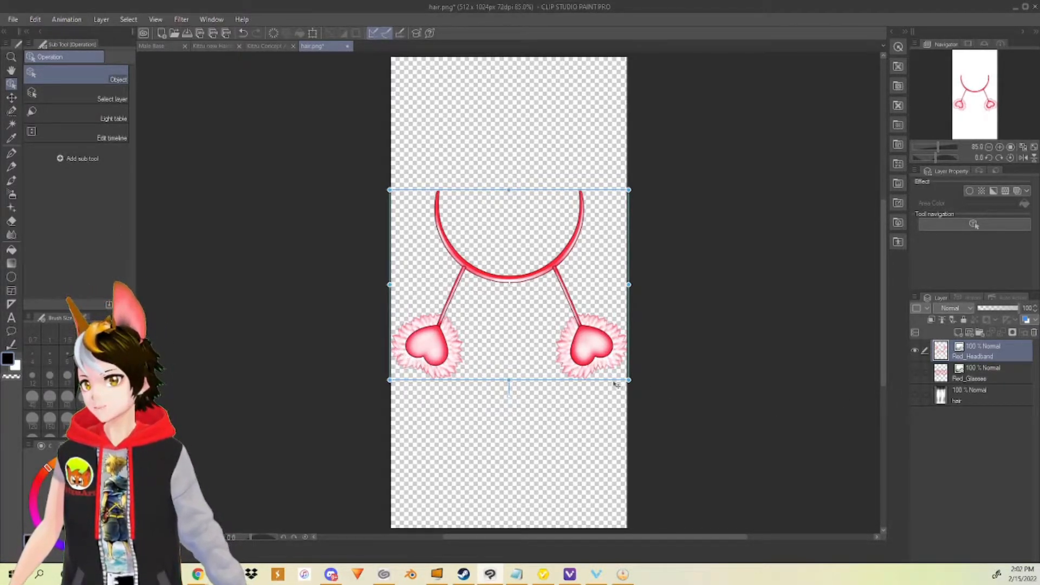
pyautogui.moveTo(629, 380); pyautogui.dragTo(627, 378)
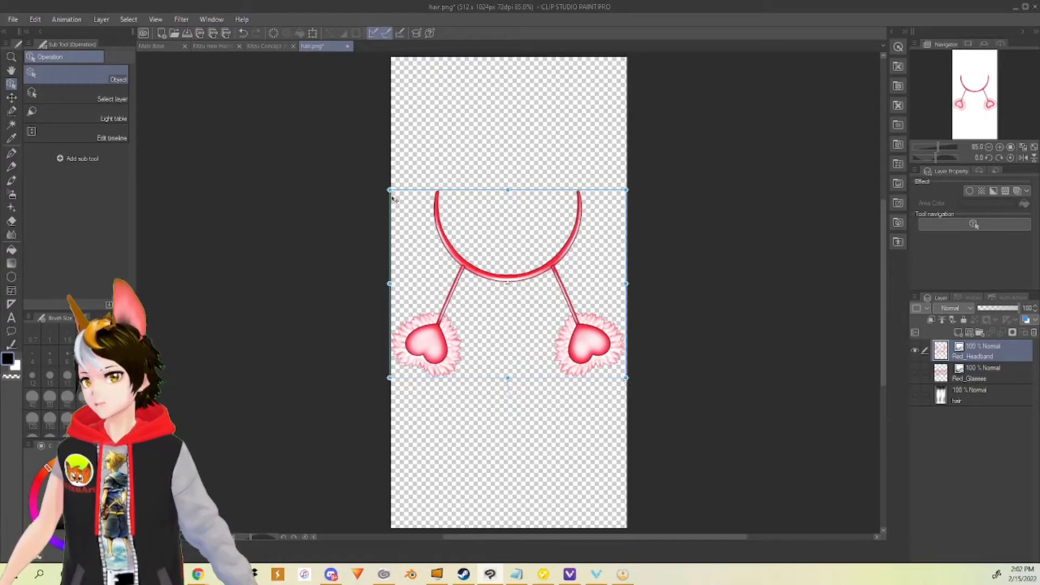
pyautogui.moveTo(387, 188); pyautogui.dragTo(393, 192)
pyautogui.click(35, 19)
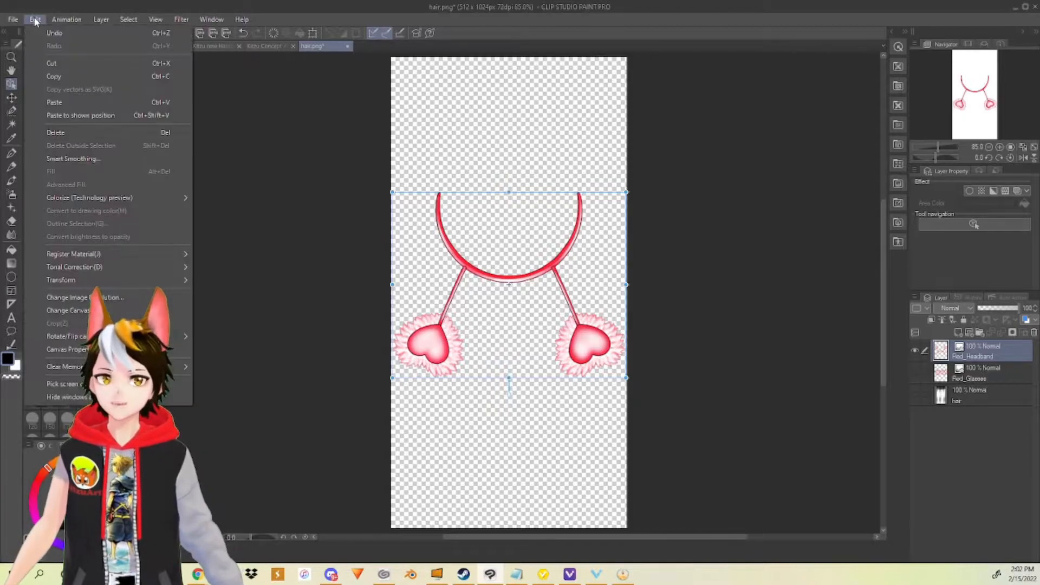
pyautogui.moveTo(13, 19)
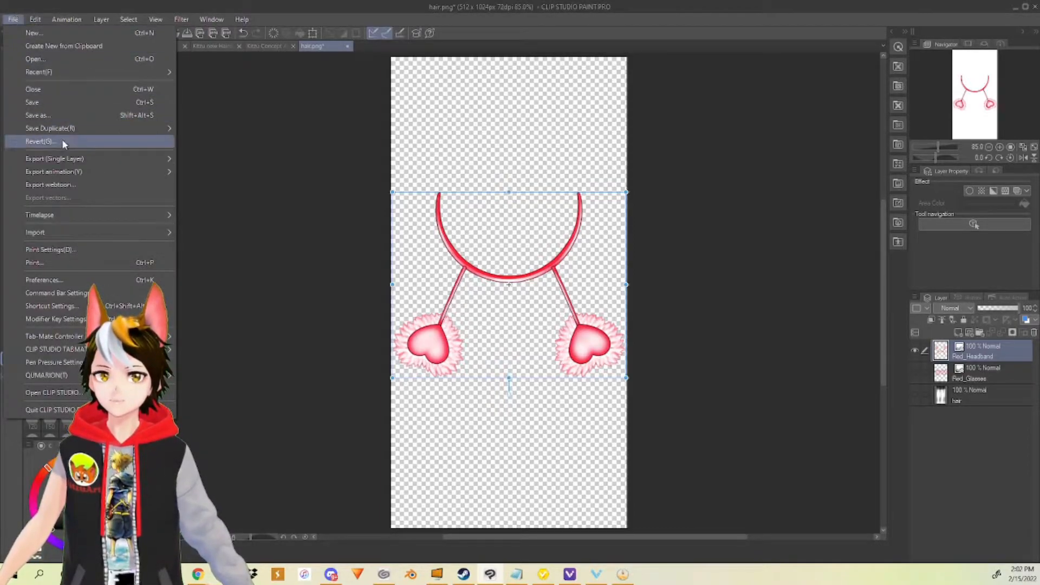
pyautogui.click(43, 115)
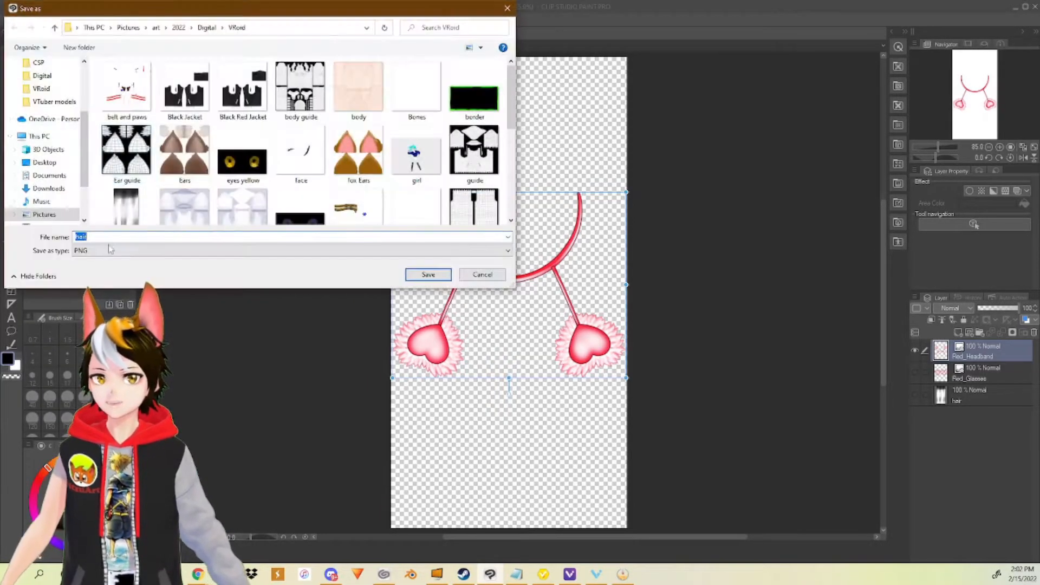
pyautogui.click(207, 27)
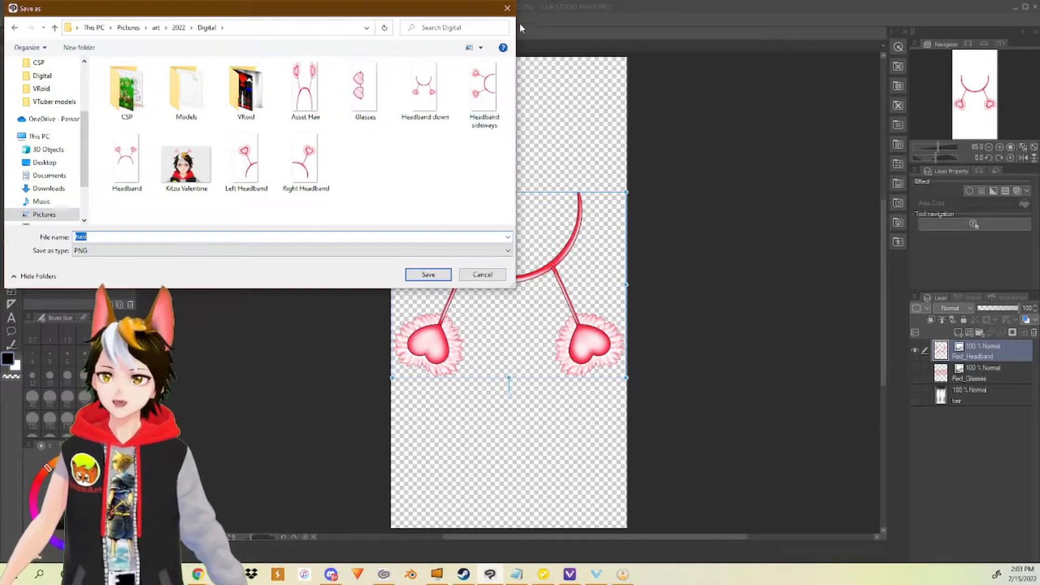
pyautogui.click(509, 8)
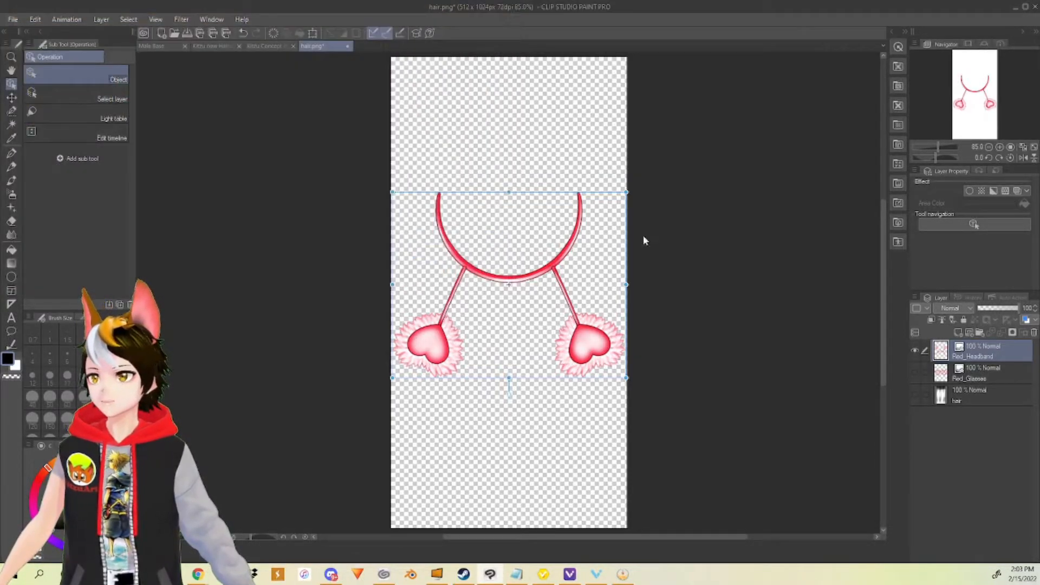
# - Hide the Red_Headband layer, then show and select the Red_Glasses layer
pyautogui.click(914, 351)
pyautogui.click(915, 373)
pyautogui.click(975, 374)
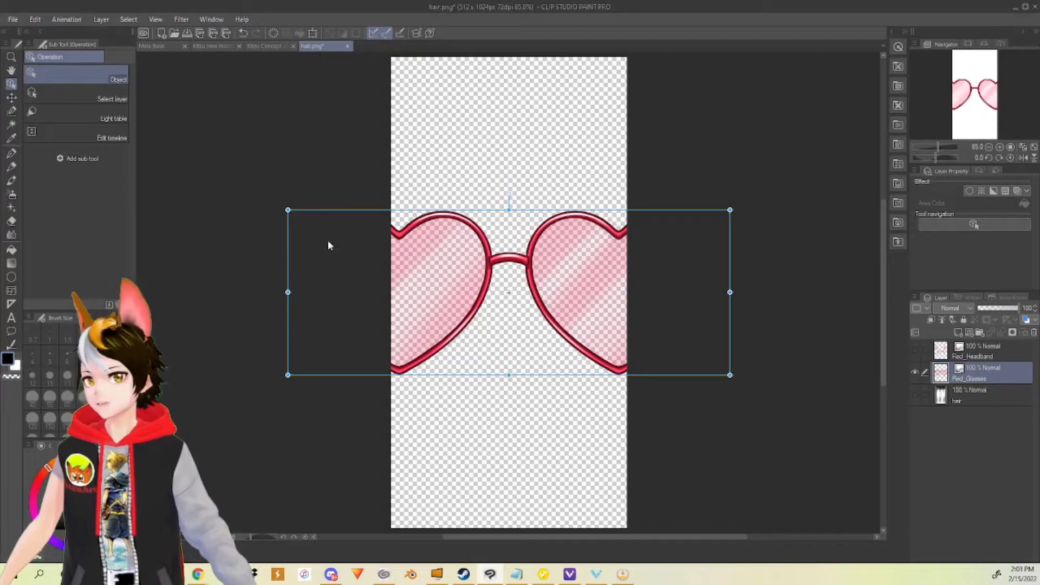
# - Shrink the Red_Glasses image to fit the canvas width and rotate it toward a vertical orientation
pyautogui.moveTo(284, 208); pyautogui.dragTo(393, 277)
pyautogui.moveTo(734, 254); pyautogui.dragTo(625, 359)
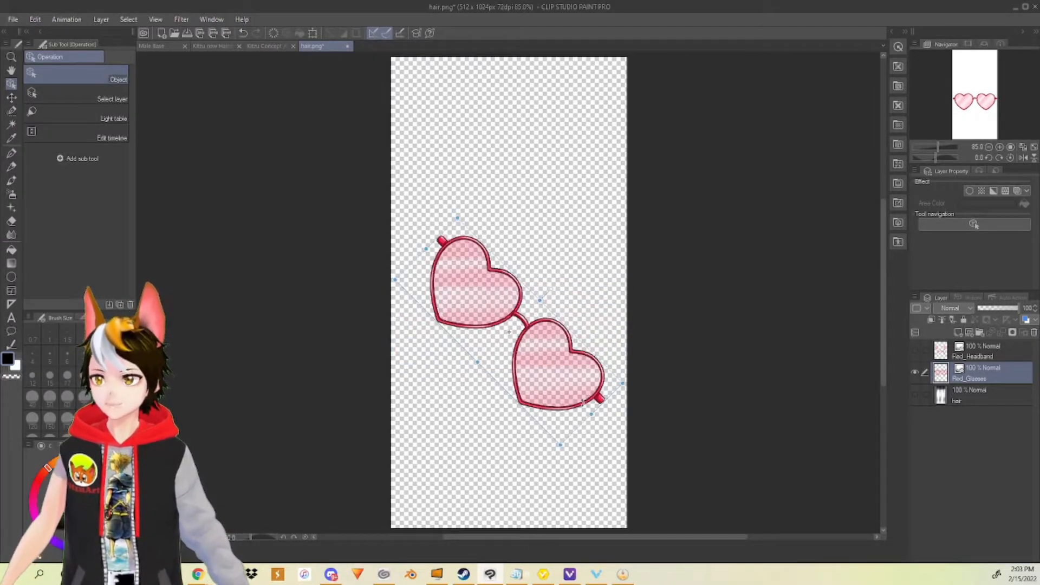
pyautogui.moveTo(583, 402); pyautogui.dragTo(564, 423)
pyautogui.moveTo(532, 304); pyautogui.dragTo(482, 265)
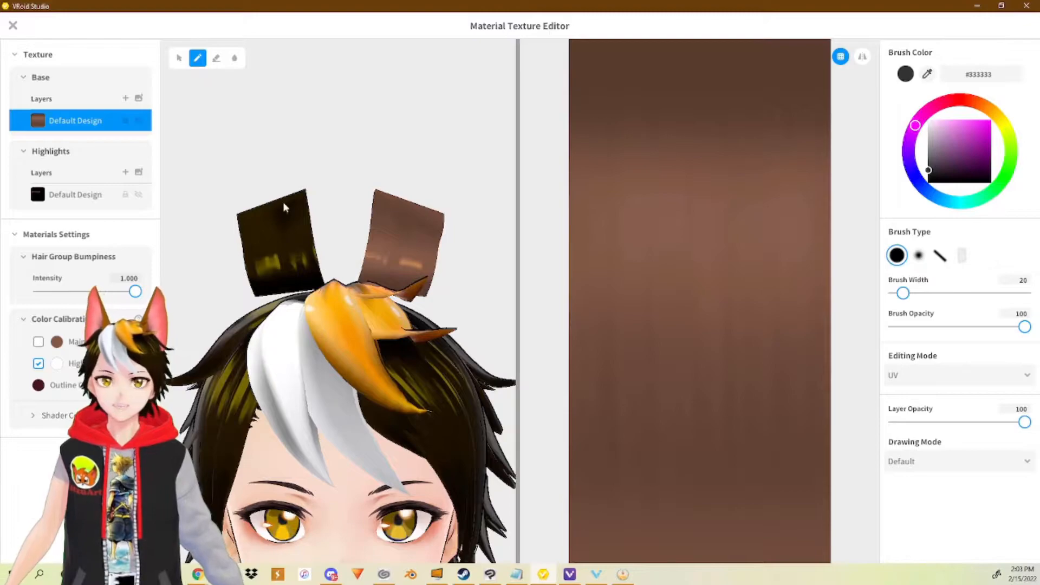
# - In VRoid Studio, import the Headband down image onto a new base texture layer, hide its Default Design layer, and close the texture editor
pyautogui.click(127, 101)
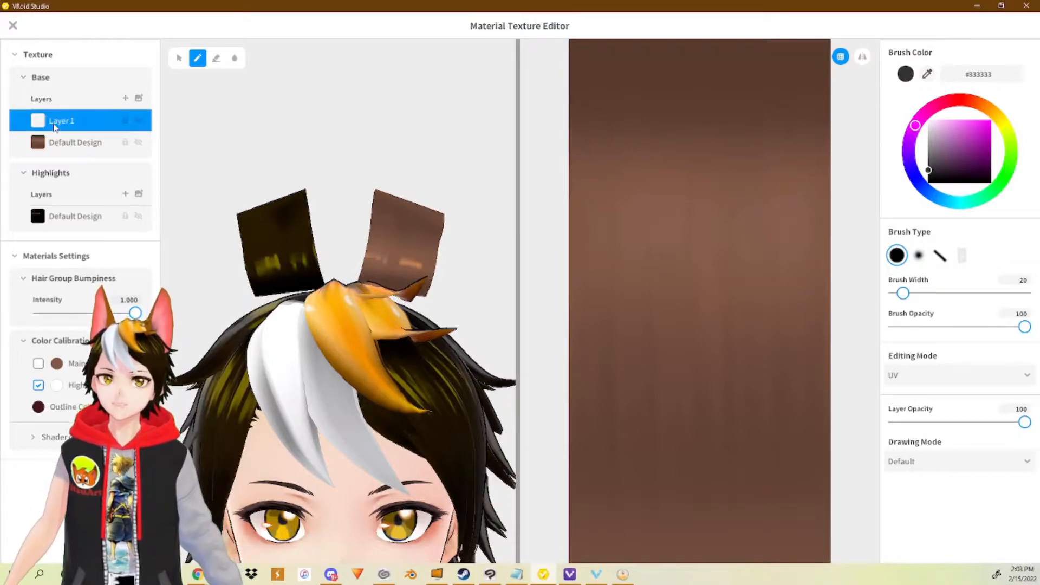
pyautogui.rightClick(70, 126)
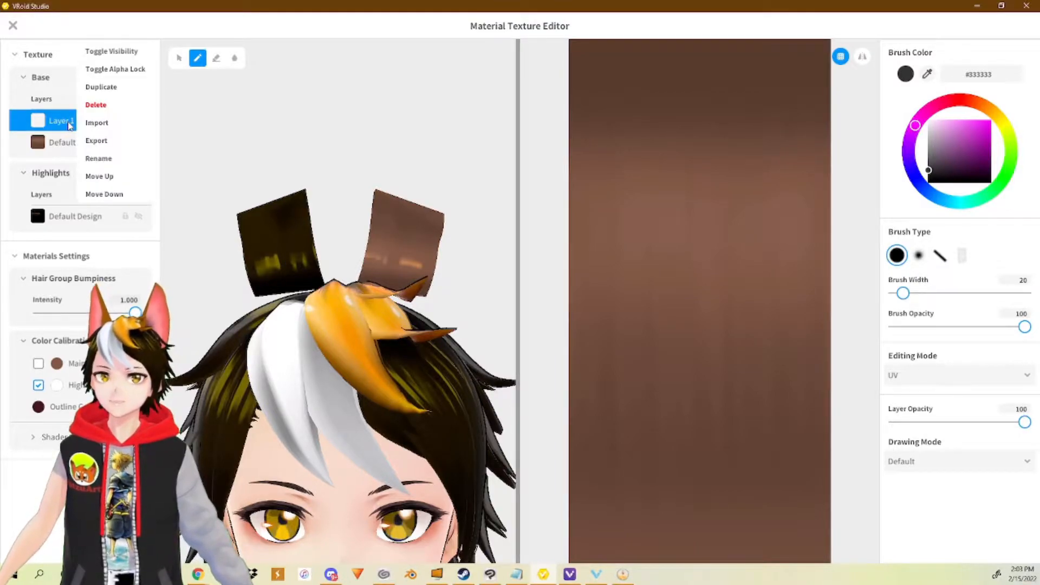
pyautogui.click(120, 123)
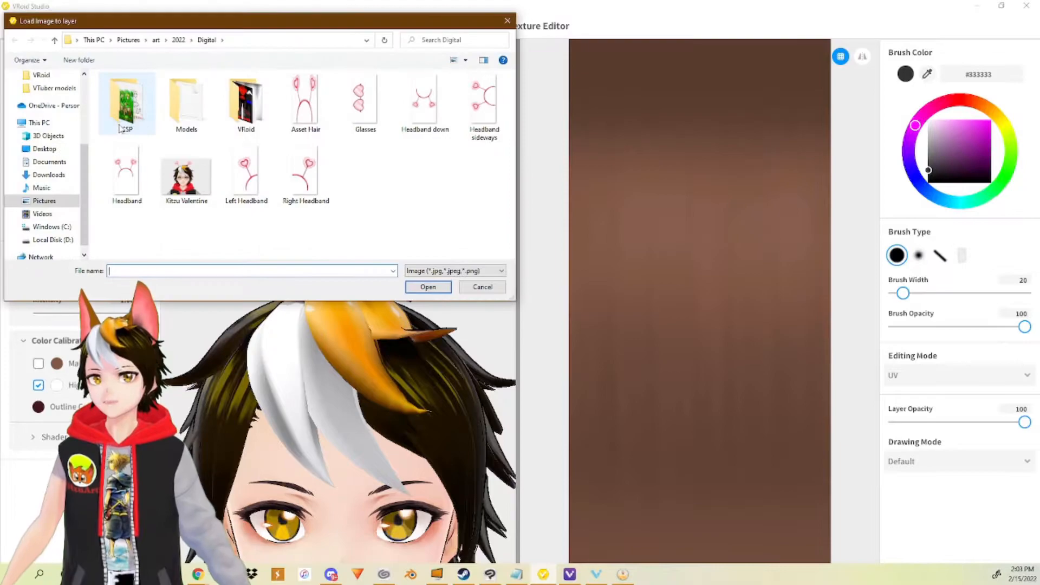
pyautogui.click(430, 115)
pyautogui.click(428, 287)
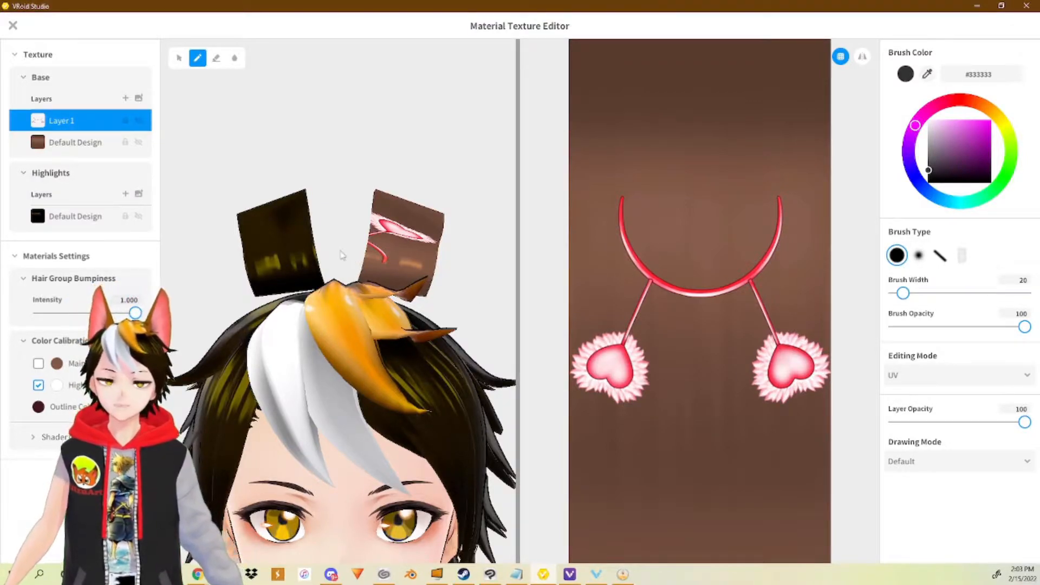
pyautogui.click(139, 143)
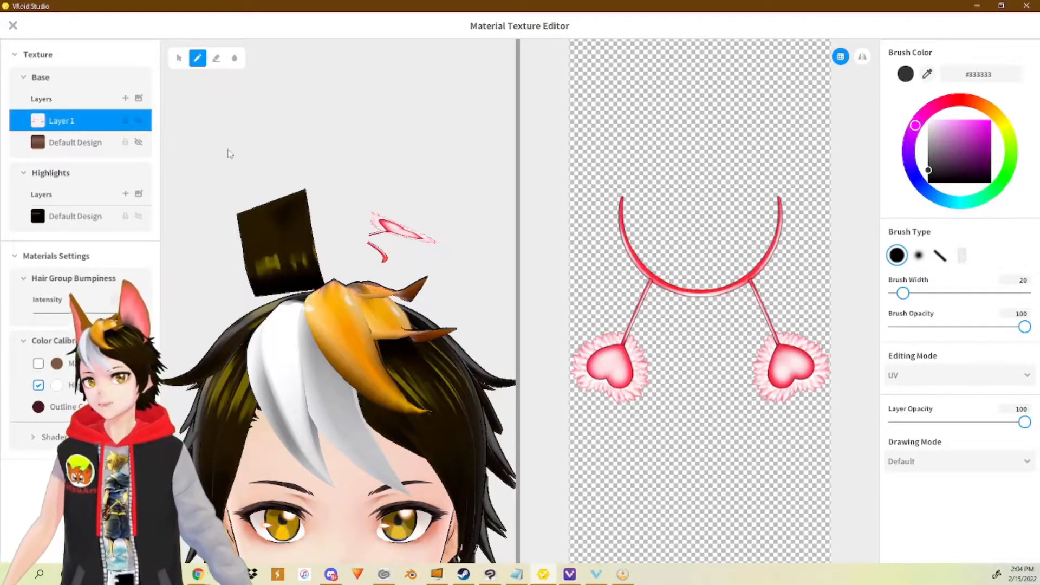
pyautogui.click(13, 26)
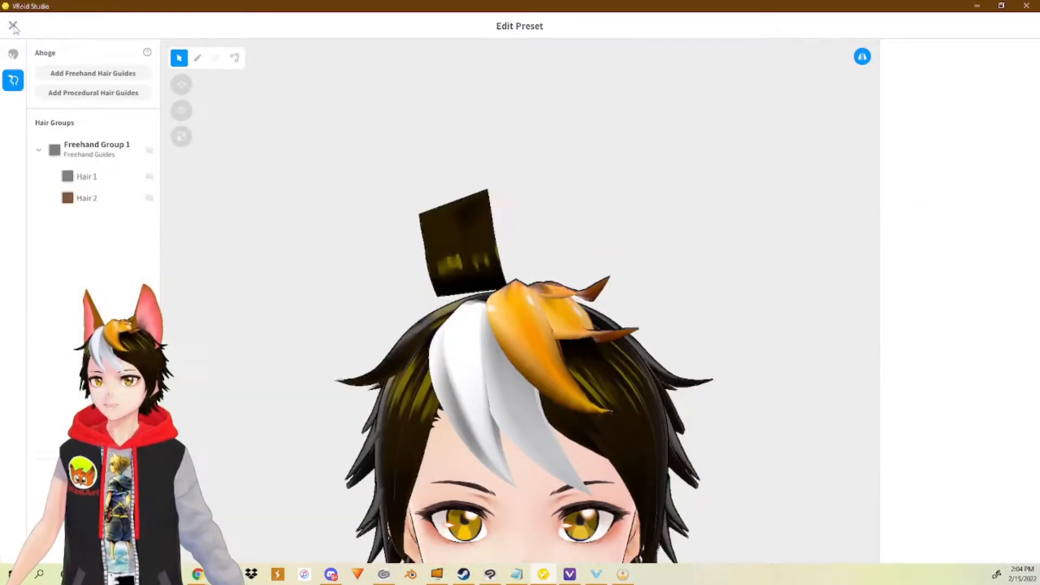
# - Assign the headband material used by Hair 2 to the Hair 1 strand
pyautogui.click(461, 251)
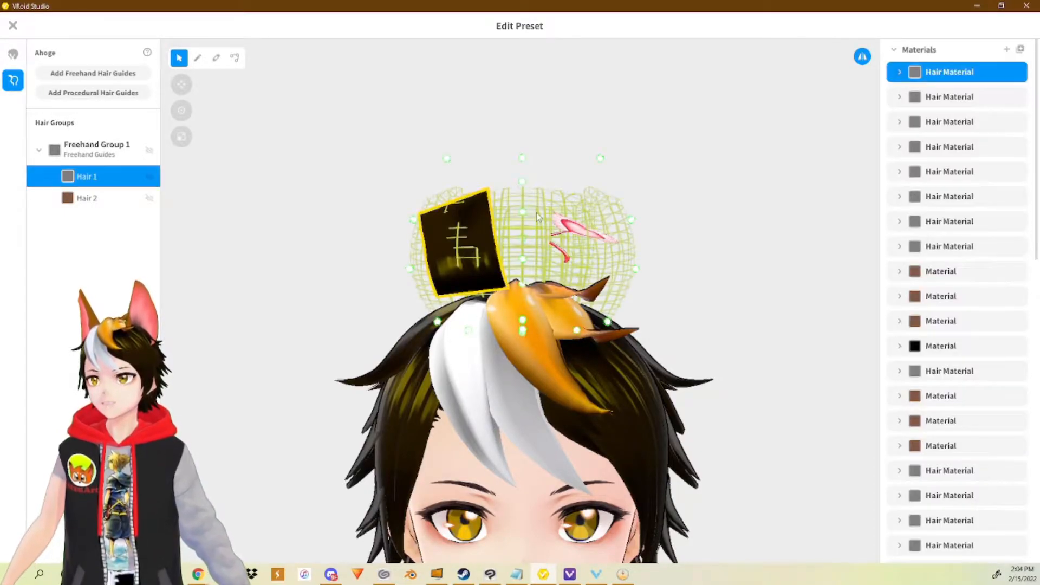
pyautogui.scroll(-3, 1013, 285)
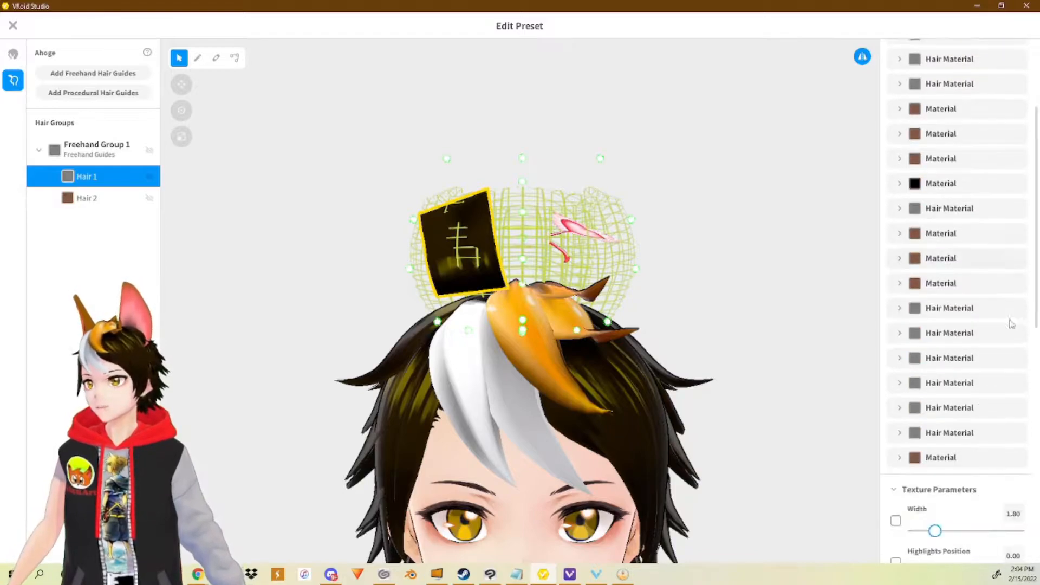
pyautogui.click(919, 459)
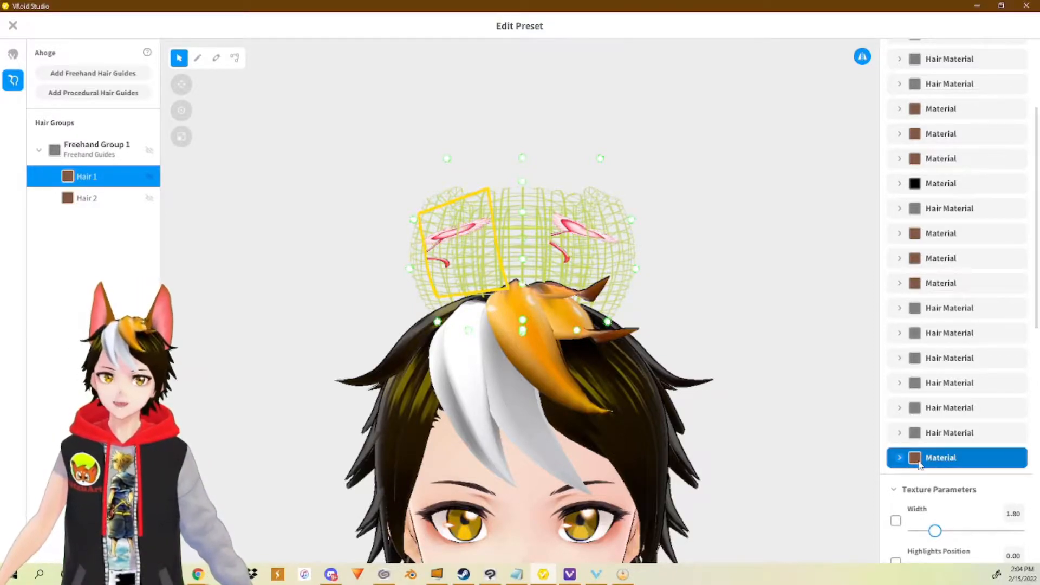
pyautogui.scroll(-4, 930, 471)
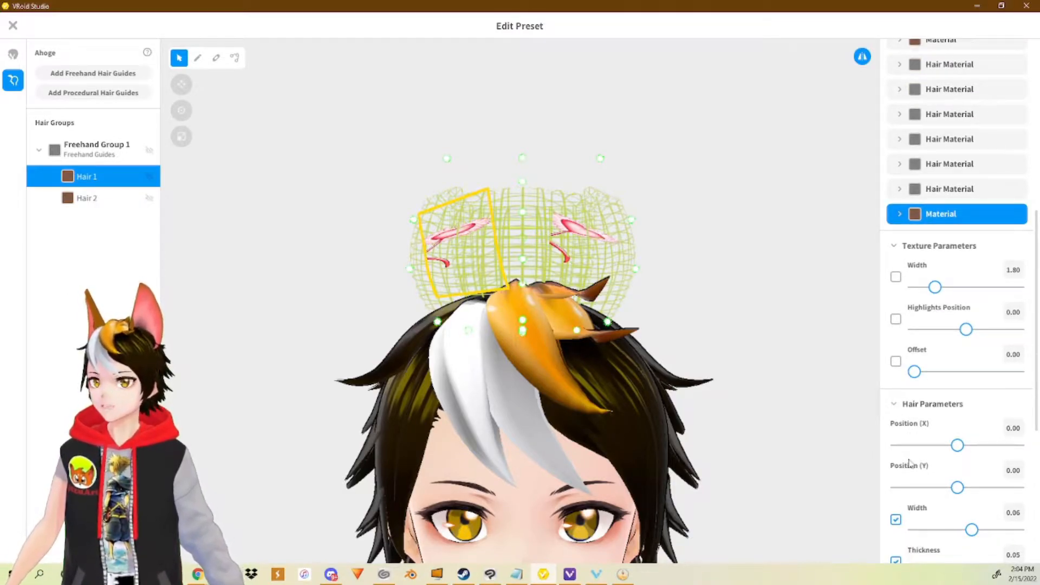
# - Reshape the hair guide by pulling its lower front edge down and forward over the forehead and adjusting its upper edge
pyautogui.moveTo(571, 329)
pyautogui.mouseDown(button='right')
pyautogui.moveTo(597, 330)
pyautogui.moveTo(578, 329)
pyautogui.moveTo(578, 347)
pyautogui.mouseUp(button='right')
pyautogui.moveTo(582, 290); pyautogui.dragTo(600, 318, button='right')
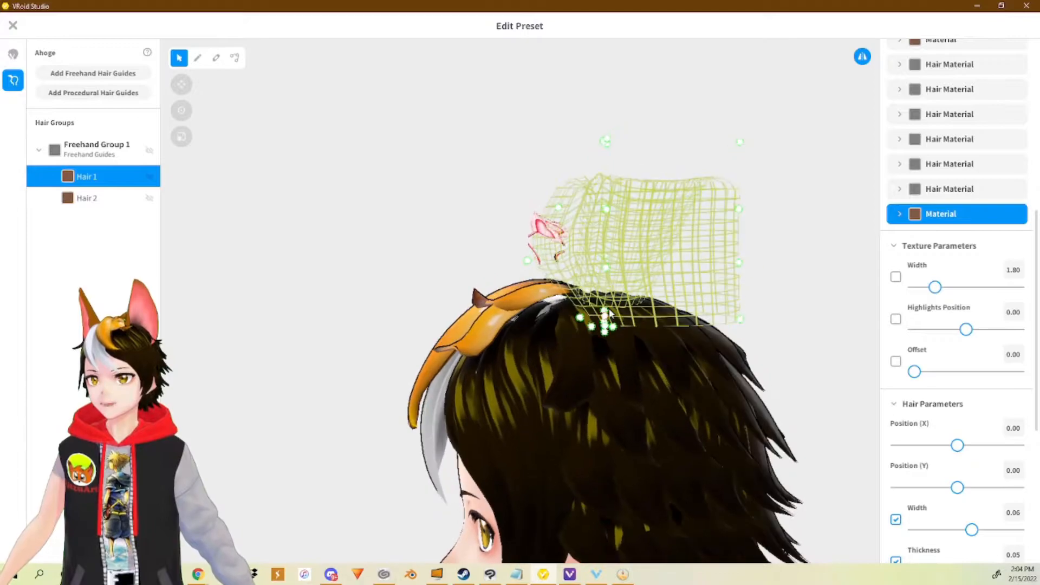
pyautogui.moveTo(581, 320); pyautogui.dragTo(431, 424)
pyautogui.moveTo(431, 424); pyautogui.dragTo(544, 293, button='right')
pyautogui.moveTo(416, 293); pyautogui.dragTo(422, 317)
pyautogui.moveTo(512, 126); pyautogui.dragTo(529, 111)
pyautogui.moveTo(578, 112); pyautogui.dragTo(572, 143, button='middle')
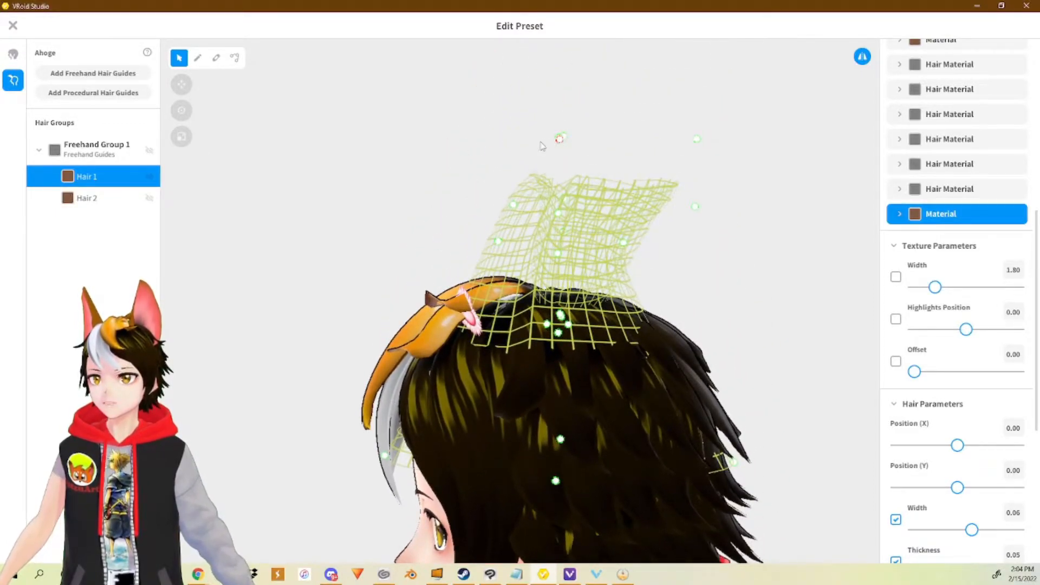
# - Lengthen the Hair 2 strand by moving its upper control point up and its lower control point down the guide
pyautogui.moveTo(583, 178)
pyautogui.mouseDown(button='right')
pyautogui.moveTo(572, 187)
pyautogui.moveTo(619, 179)
pyautogui.moveTo(632, 154)
pyautogui.moveTo(618, 149)
pyautogui.moveTo(590, 182)
pyautogui.mouseUp(button='right')
pyautogui.moveTo(481, 259); pyautogui.dragTo(548, 252, button='right')
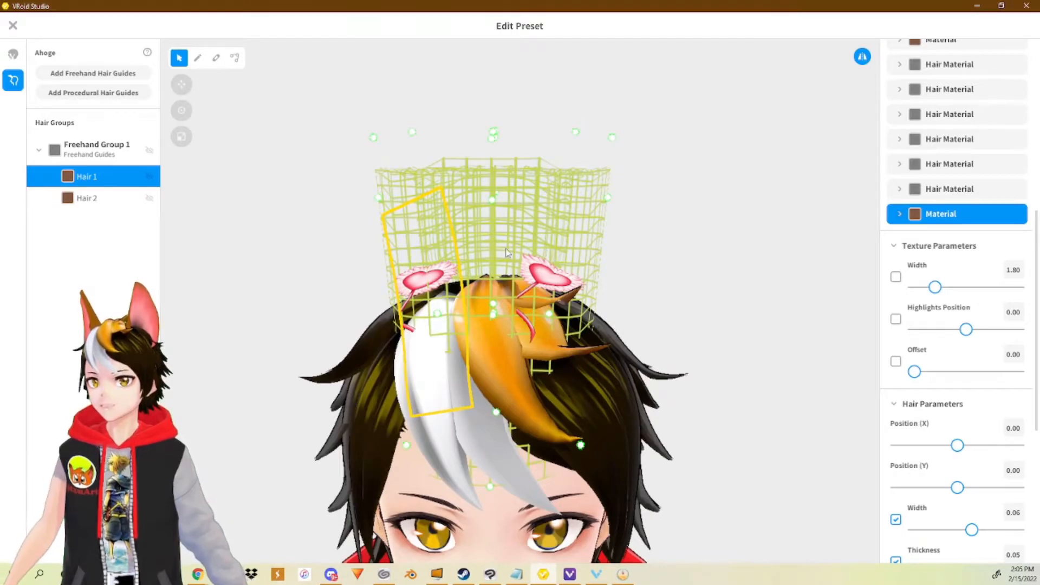
pyautogui.moveTo(539, 216)
pyautogui.mouseDown(button='right')
pyautogui.moveTo(501, 214)
pyautogui.moveTo(538, 211)
pyautogui.mouseUp(button='right')
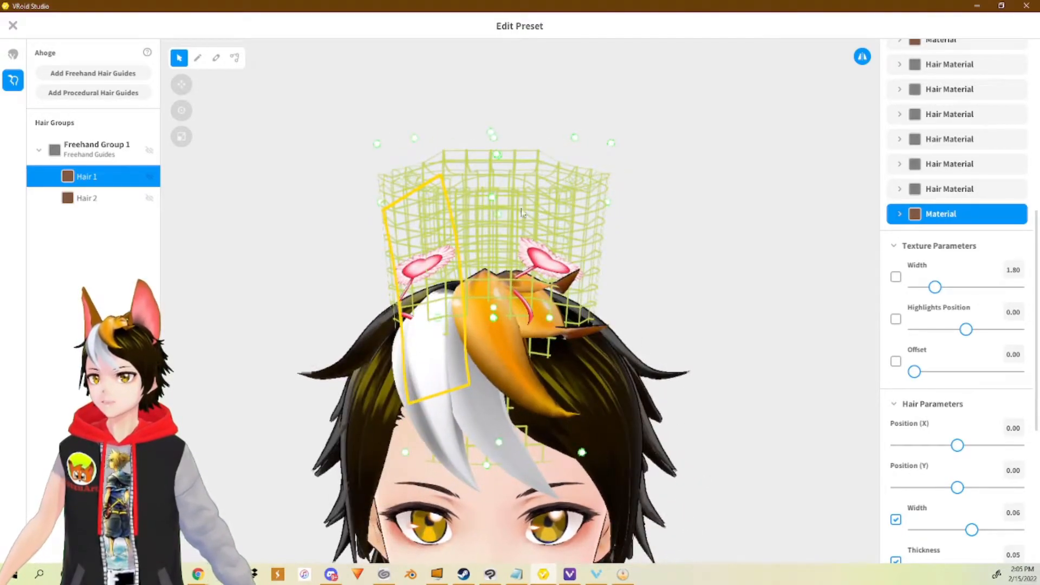
pyautogui.click(234, 58)
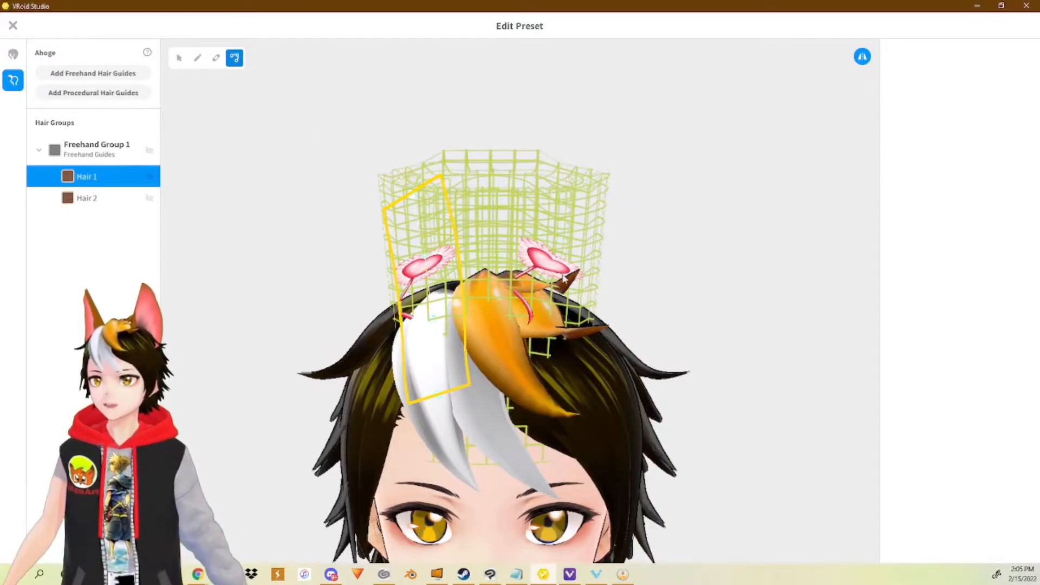
pyautogui.click(540, 274)
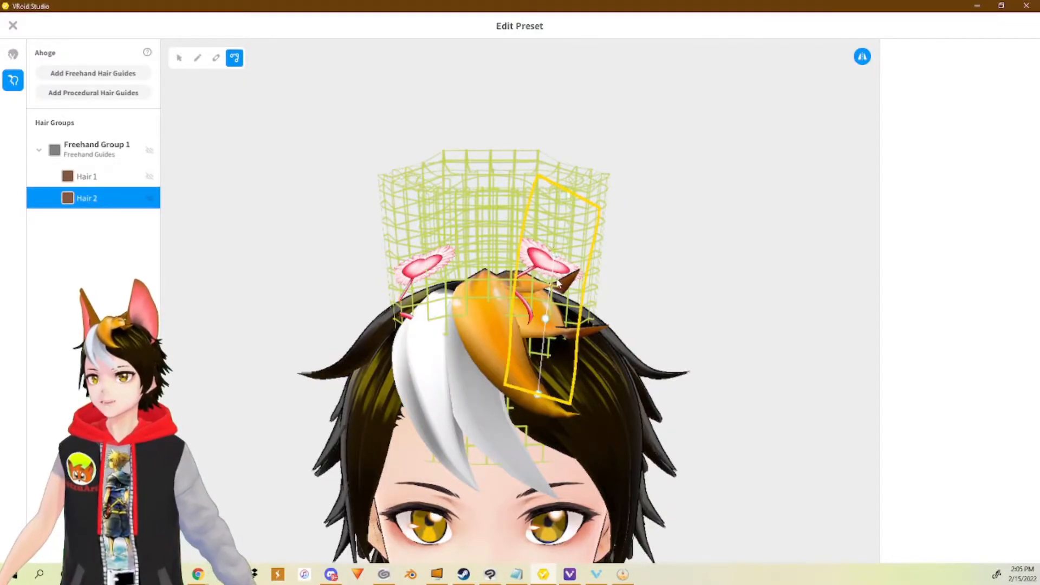
pyautogui.moveTo(557, 279); pyautogui.dragTo(551, 281, button='right')
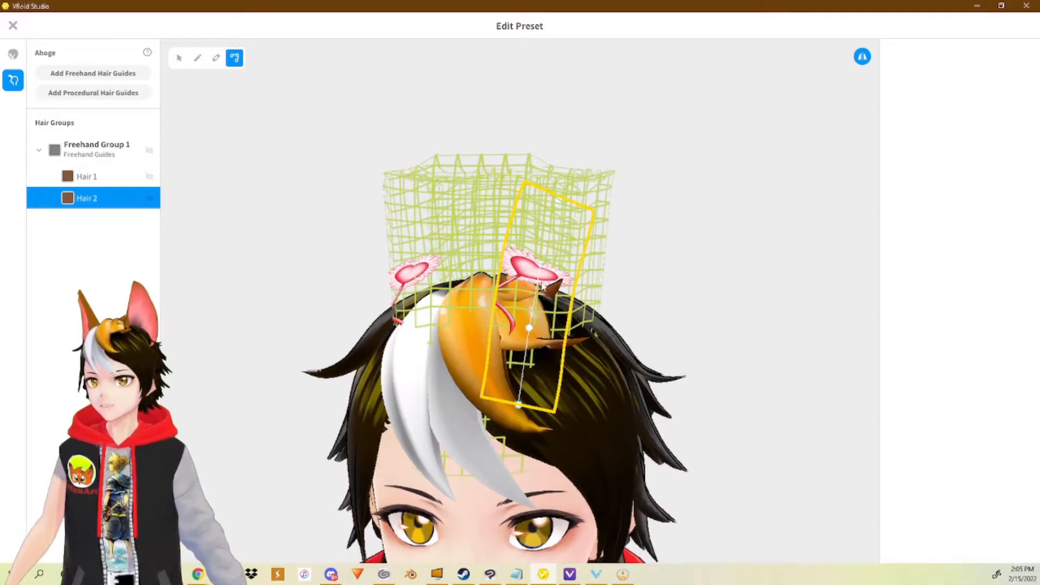
pyautogui.moveTo(559, 249); pyautogui.dragTo(603, 262, button='right')
pyautogui.moveTo(570, 189); pyautogui.dragTo(583, 164)
pyautogui.moveTo(554, 368); pyautogui.dragTo(540, 444)
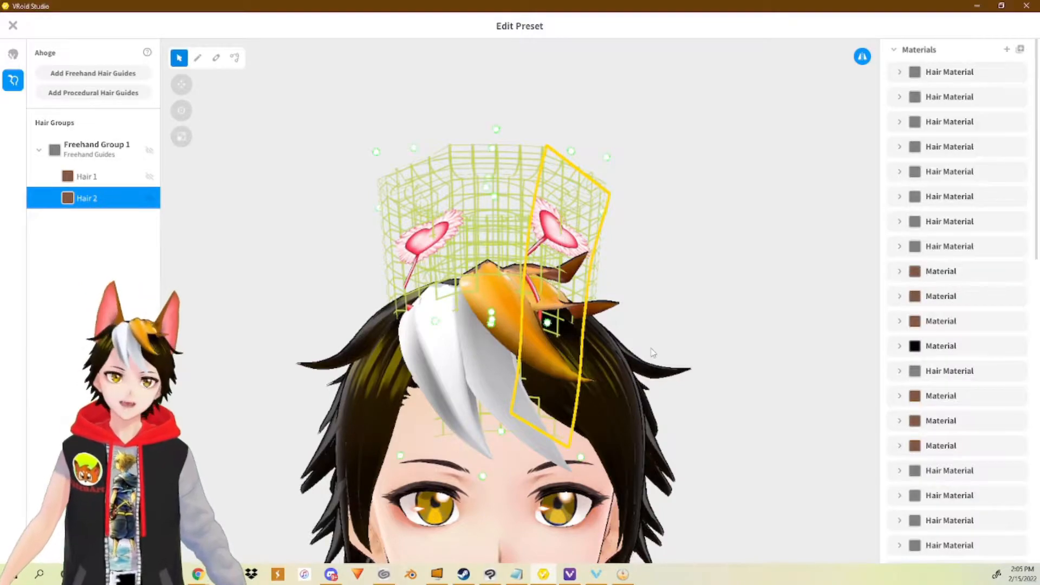
# - Flare the guide's lower edge outward and down to eye level so it surrounds the head
pyautogui.moveTo(644, 372); pyautogui.dragTo(643, 382, button='right')
pyautogui.moveTo(641, 387); pyautogui.dragTo(642, 368, button='middle')
pyautogui.moveTo(588, 352); pyautogui.dragTo(733, 419)
pyautogui.moveTo(714, 298); pyautogui.dragTo(687, 346, button='middle')
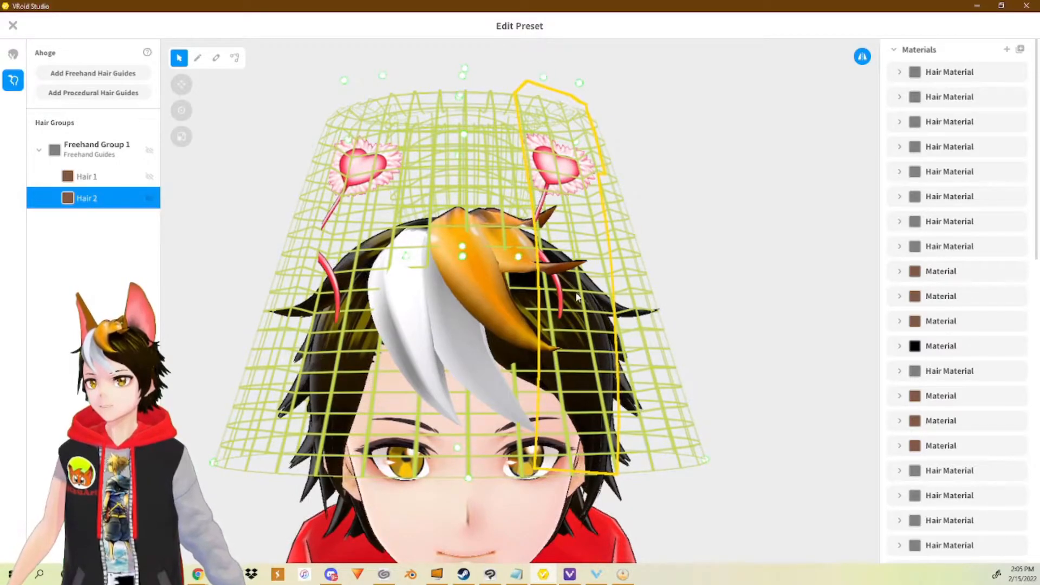
# - Pull the guide's middle points forward and down to curve the mesh around the front of the head
pyautogui.moveTo(593, 102); pyautogui.dragTo(646, 220, button='right')
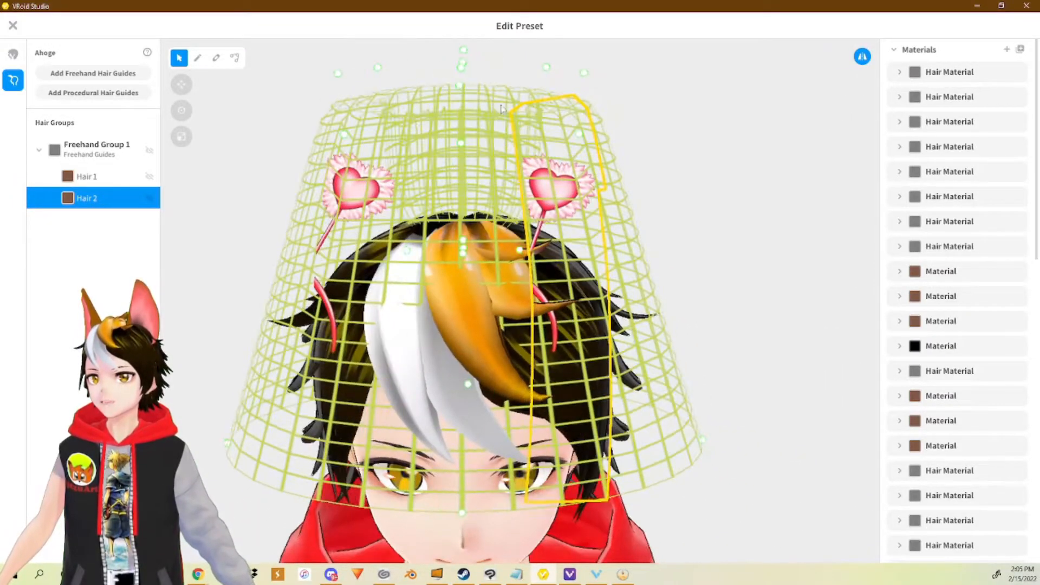
pyautogui.moveTo(465, 169); pyautogui.dragTo(549, 127, button='right')
pyautogui.moveTo(572, 93); pyautogui.dragTo(623, 301)
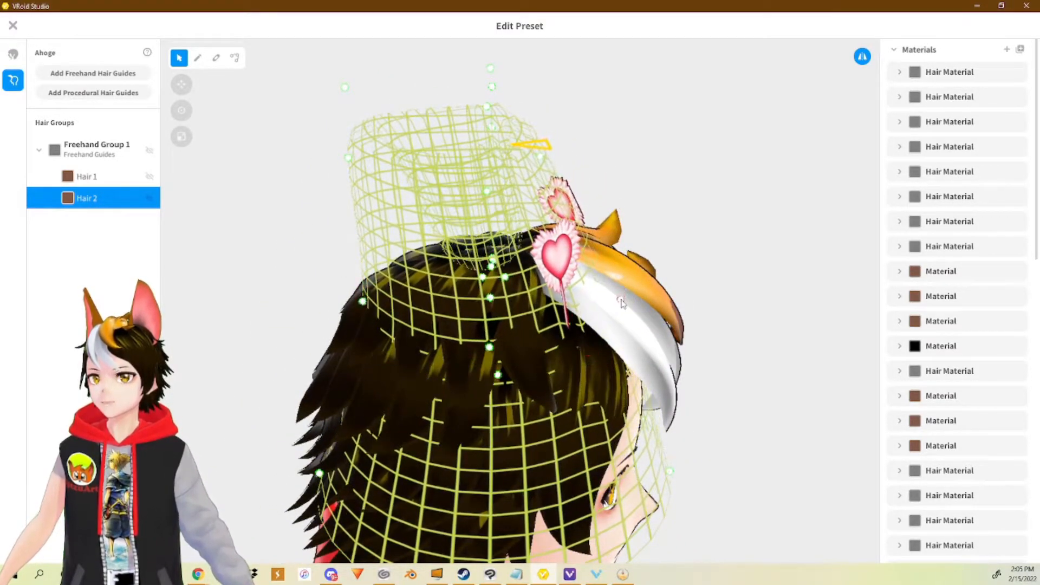
pyautogui.moveTo(661, 251)
pyautogui.mouseDown(button='right')
pyautogui.moveTo(616, 239)
pyautogui.moveTo(650, 236)
pyautogui.mouseUp(button='right')
pyautogui.moveTo(594, 266); pyautogui.dragTo(647, 285)
pyautogui.moveTo(661, 254); pyautogui.dragTo(622, 244, button='right')
pyautogui.moveTo(494, 122); pyautogui.dragTo(538, 179, button='right')
pyautogui.moveTo(495, 139); pyautogui.dragTo(439, 150, button='right')
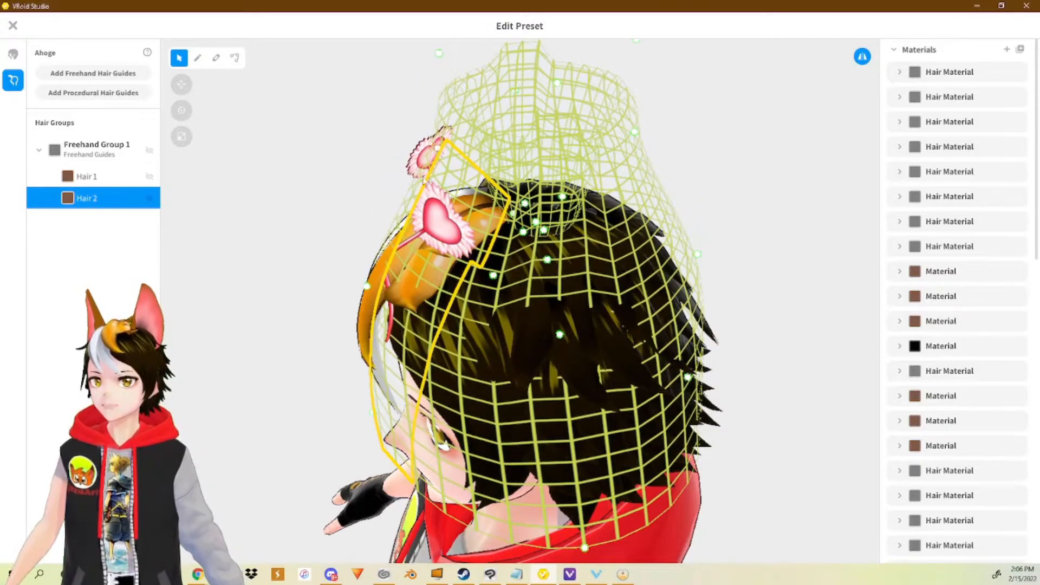
# - Widen the guide's middle sides past the hair and pull its lower front edge back toward the face
pyautogui.moveTo(372, 286); pyautogui.dragTo(463, 256, button='right')
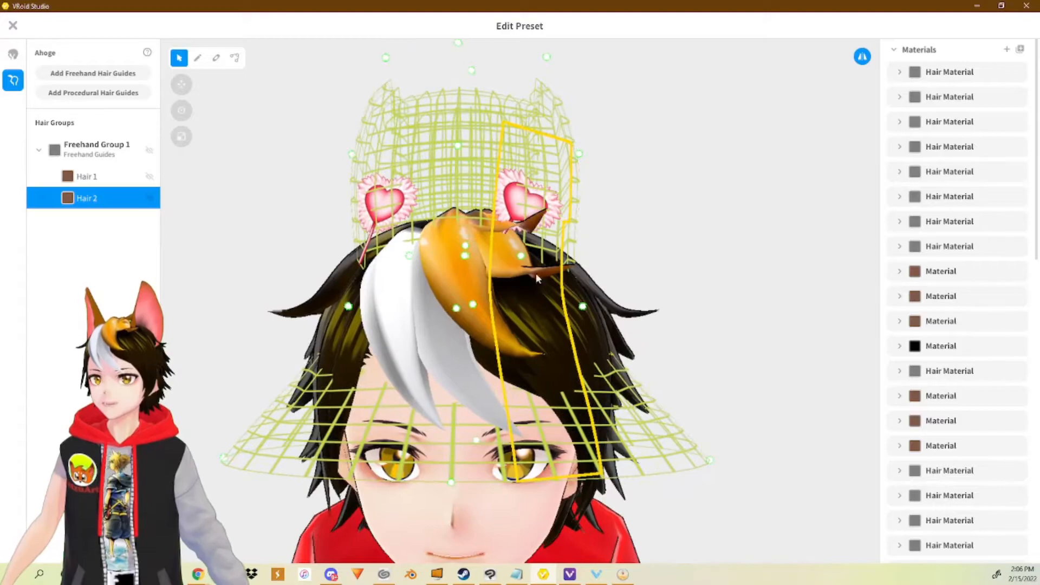
pyautogui.moveTo(584, 308); pyautogui.dragTo(688, 292)
pyautogui.moveTo(633, 313); pyautogui.dragTo(585, 318, button='right')
pyautogui.moveTo(378, 442); pyautogui.dragTo(445, 454)
pyautogui.moveTo(407, 364); pyautogui.dragTo(492, 341, button='right')
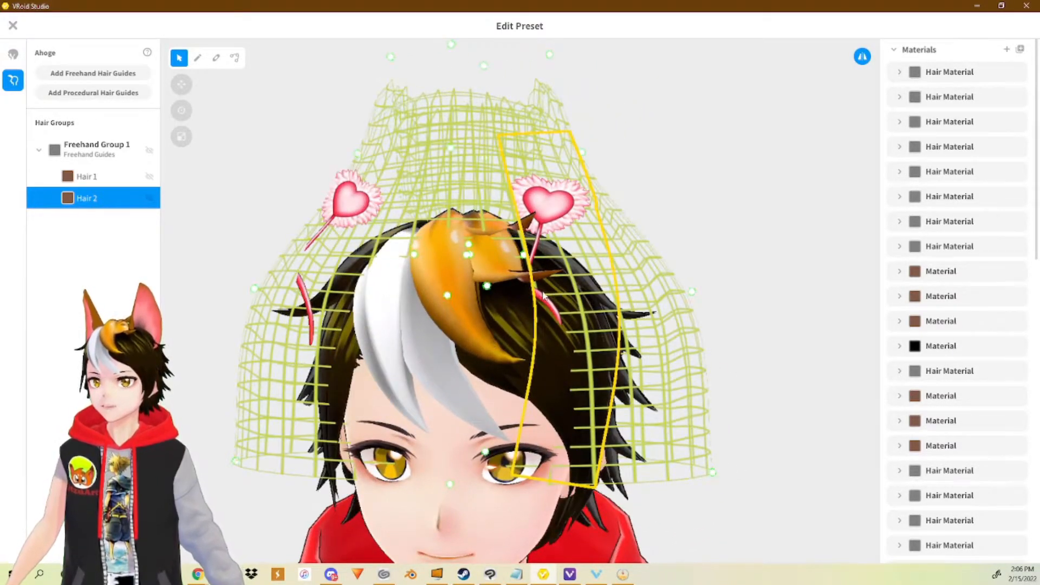
# - Widen the guide at its top corners, upper sides and middle sides to spread the headband hearts apart
pyautogui.moveTo(552, 317)
pyautogui.mouseDown(button='right')
pyautogui.moveTo(579, 316)
pyautogui.moveTo(556, 320)
pyautogui.mouseUp(button='right')
pyautogui.moveTo(542, 218); pyautogui.dragTo(606, 307, button='middle')
pyautogui.moveTo(613, 140); pyautogui.dragTo(675, 56)
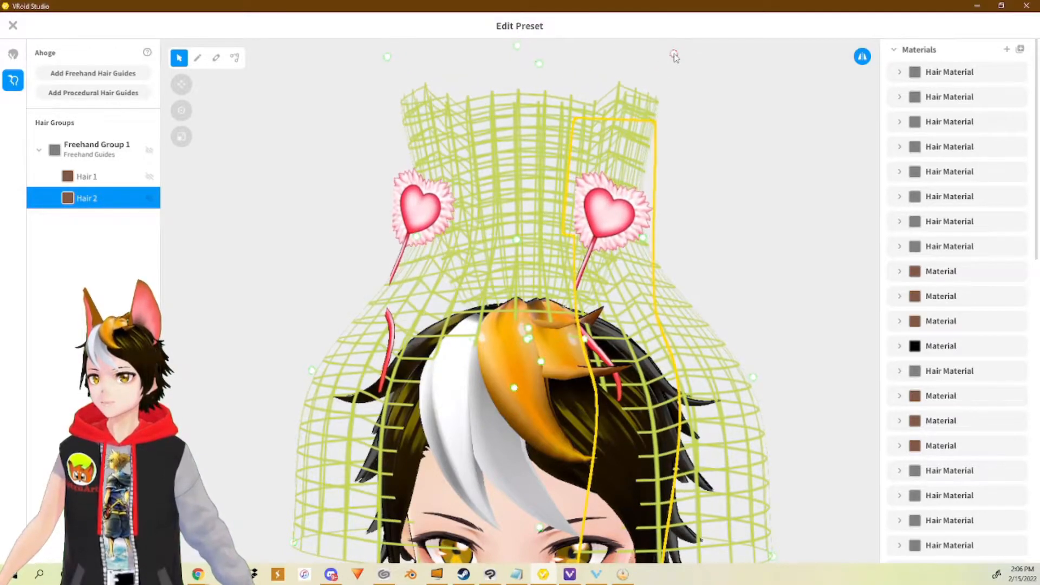
pyautogui.moveTo(669, 251); pyautogui.dragTo(675, 207, button='middle')
pyautogui.moveTo(649, 196); pyautogui.dragTo(716, 199)
pyautogui.moveTo(758, 334); pyautogui.dragTo(817, 339)
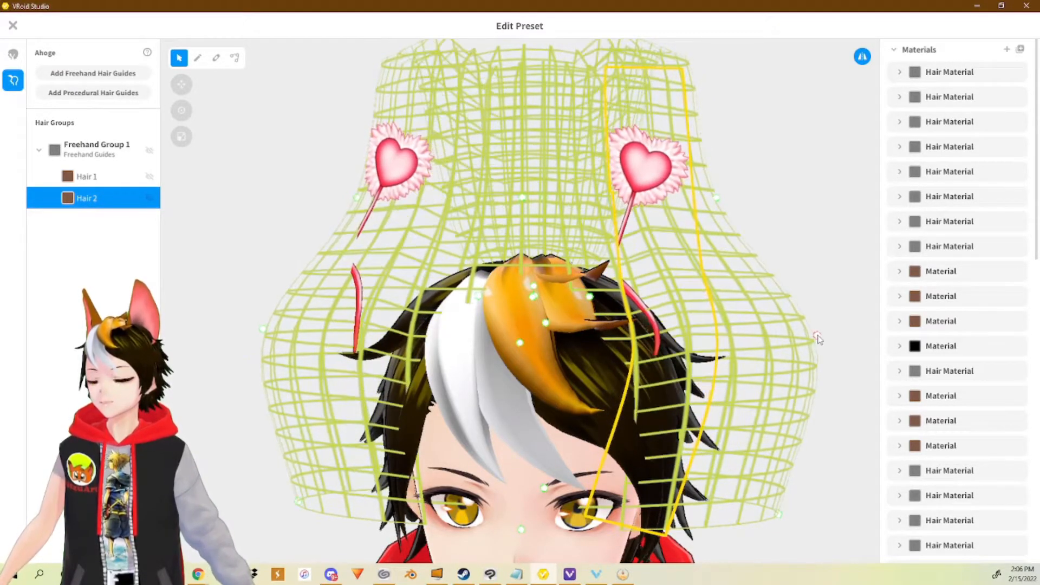
# - Shift the guide's mid-height front side point slightly forward and down in side view
pyautogui.moveTo(776, 341); pyautogui.dragTo(584, 303, button='right')
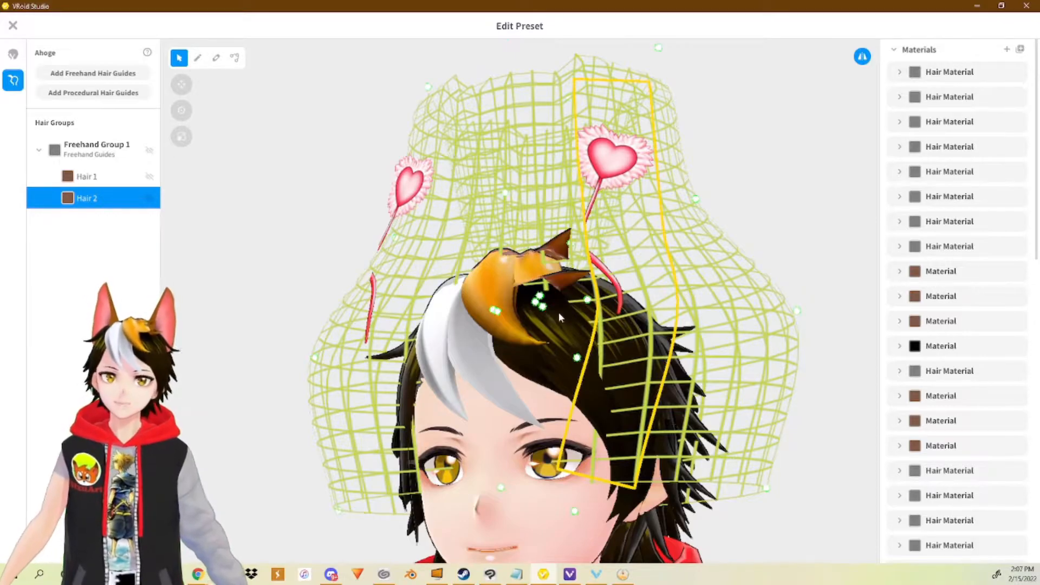
pyautogui.moveTo(655, 324); pyautogui.dragTo(505, 330, button='right')
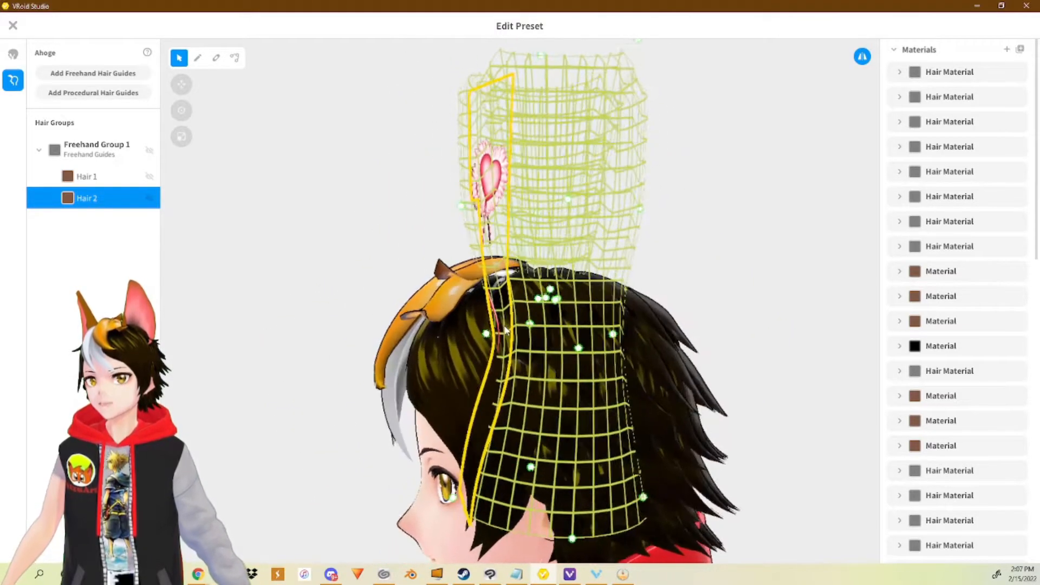
pyautogui.moveTo(481, 335); pyautogui.dragTo(459, 363)
pyautogui.moveTo(458, 363); pyautogui.dragTo(501, 373, button='right')
# - Lower the guide's bottom edge to mouth level and bring its middle sides inward toward the head
pyautogui.moveTo(526, 450); pyautogui.dragTo(551, 411, button='right')
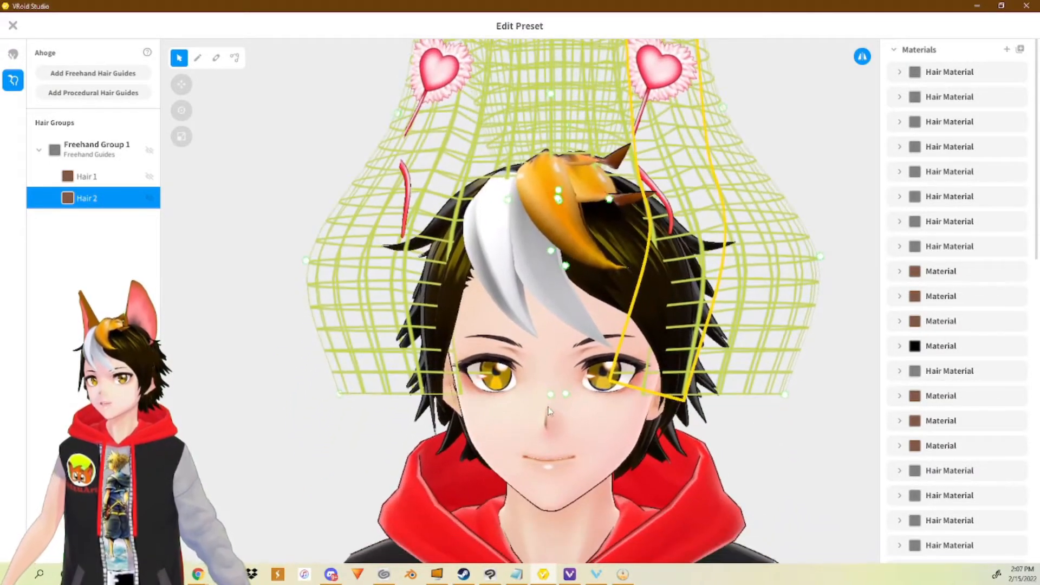
pyautogui.moveTo(553, 410); pyautogui.dragTo(551, 453)
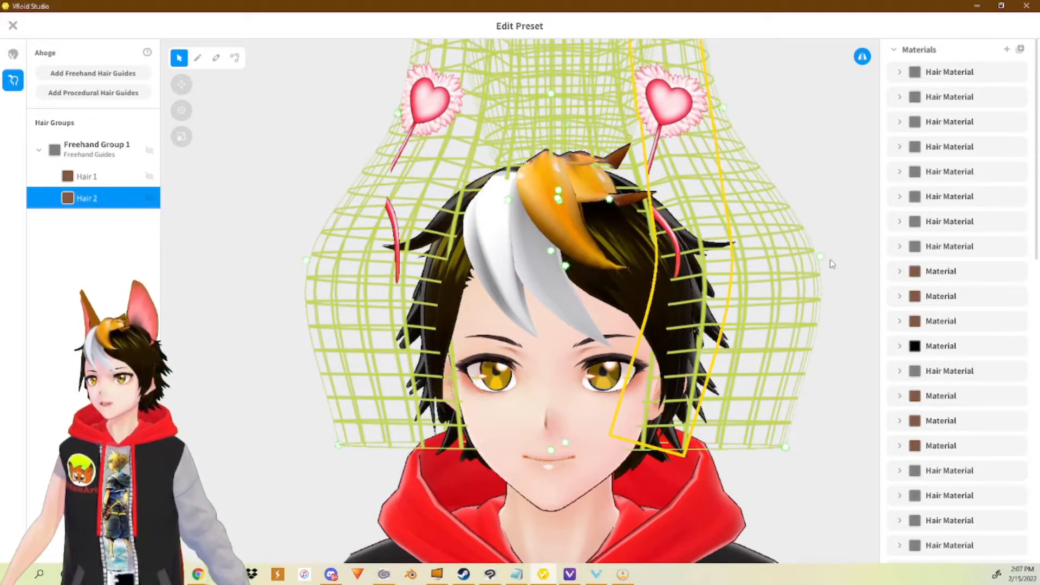
pyautogui.moveTo(822, 257); pyautogui.dragTo(777, 247)
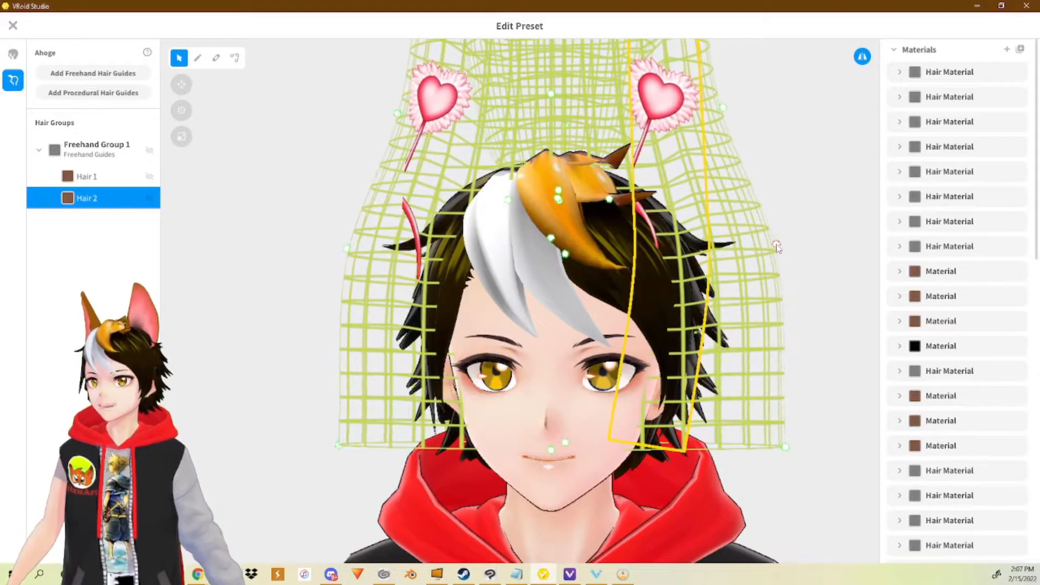
# - Pull the Hair 2 strand's upper control points upward to stretch its tip and bring the heart closer to the head
pyautogui.moveTo(607, 222); pyautogui.dragTo(610, 238, button='middle')
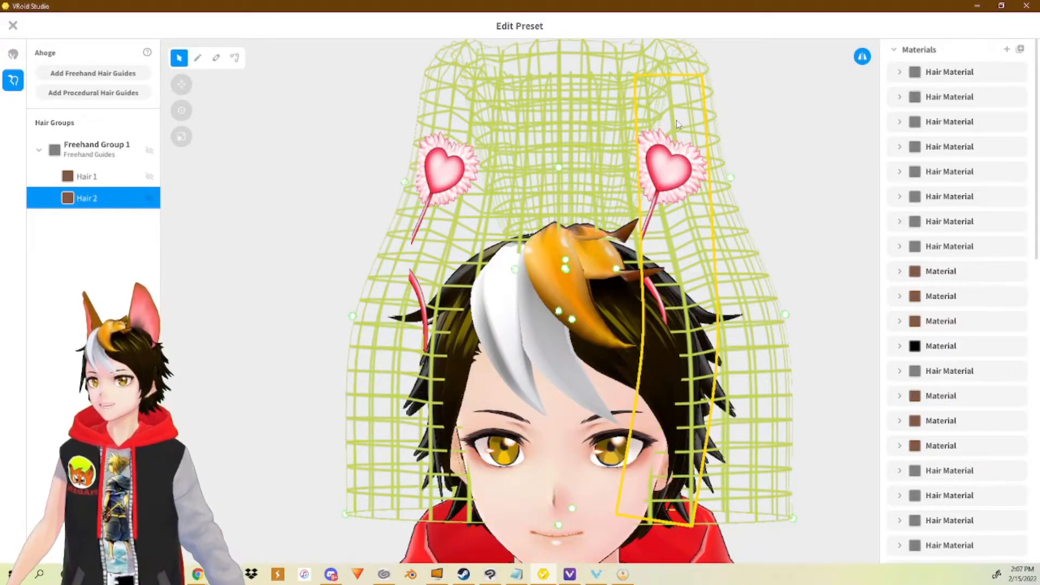
pyautogui.click(234, 57)
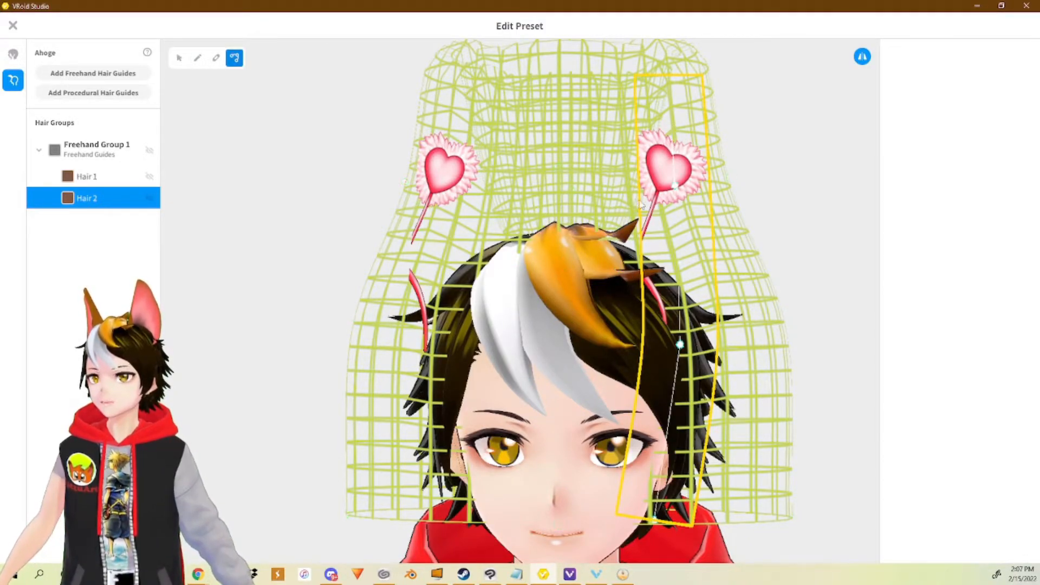
pyautogui.moveTo(634, 193); pyautogui.dragTo(636, 266, button='middle')
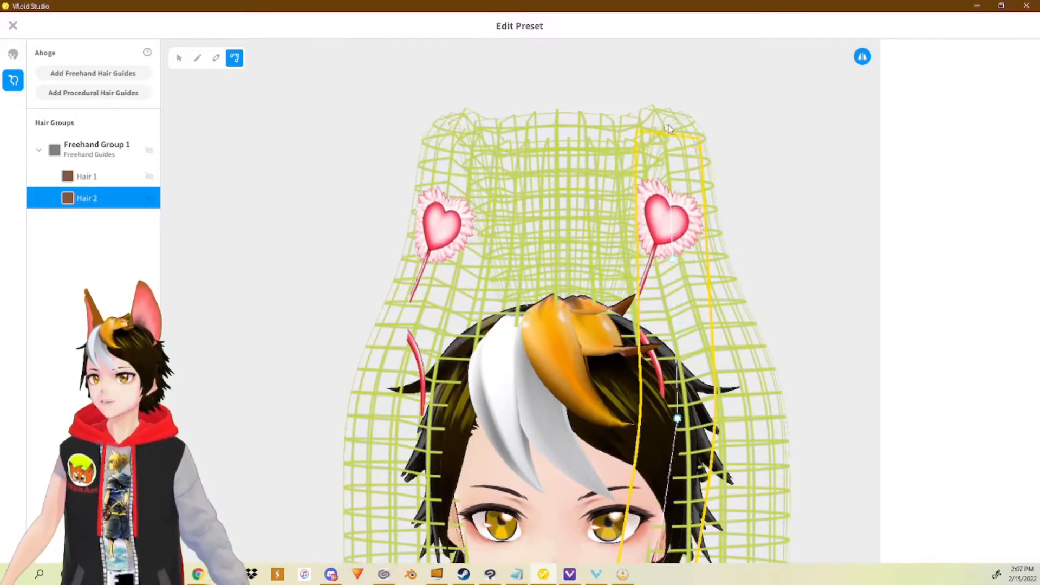
pyautogui.moveTo(667, 95); pyautogui.dragTo(671, 115)
pyautogui.moveTo(661, 285); pyautogui.dragTo(678, 243, button='middle')
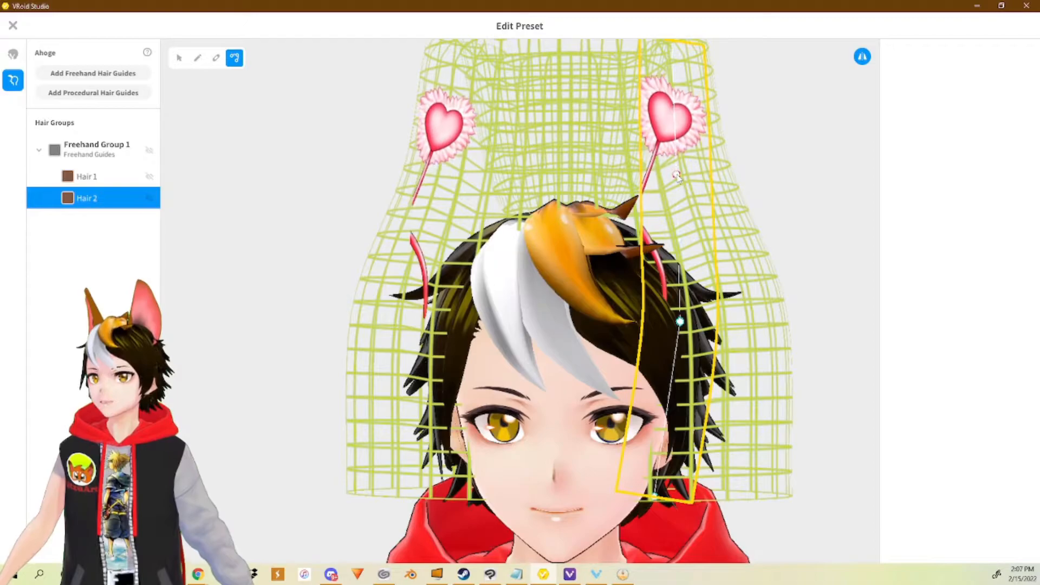
pyautogui.moveTo(676, 165); pyautogui.dragTo(651, 169, button='right')
pyautogui.moveTo(650, 165); pyautogui.dragTo(651, 170, button='middle')
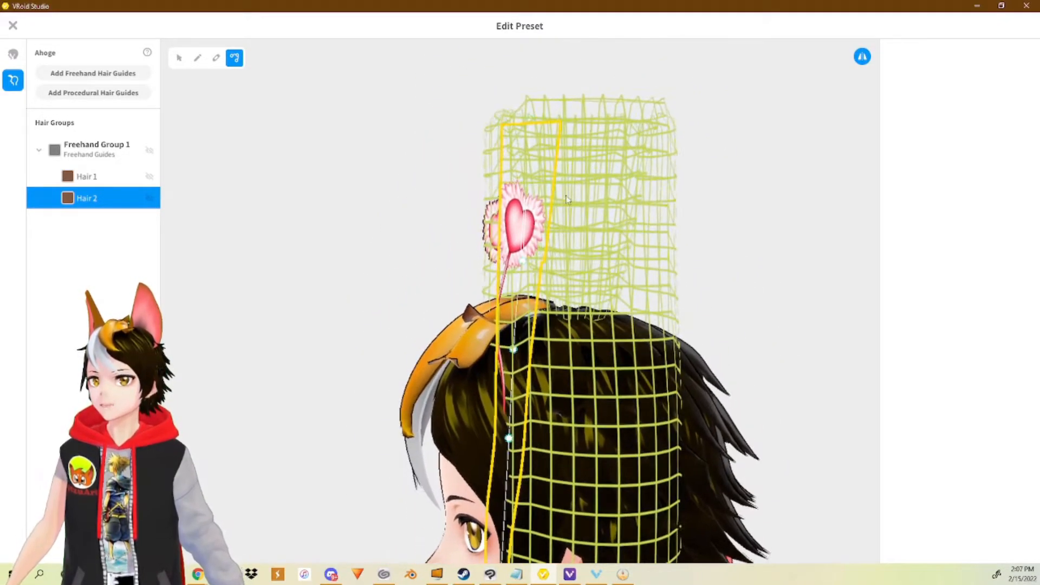
pyautogui.moveTo(524, 261); pyautogui.dragTo(533, 102)
pyautogui.moveTo(599, 194); pyautogui.dragTo(626, 189, button='right')
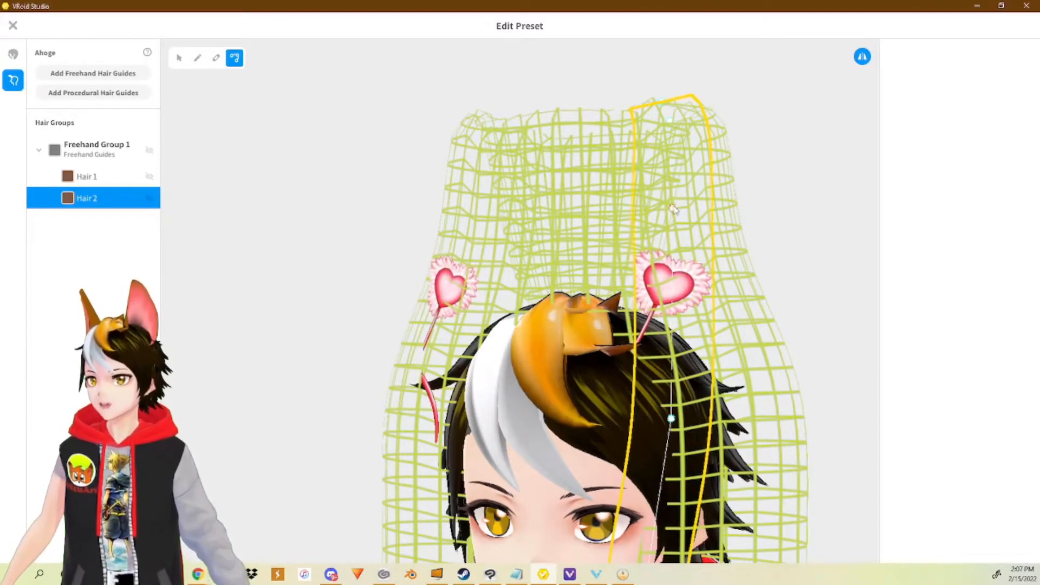
# - Raise the guide's sunken top centre points above the head to turn the hollow top into a dome
pyautogui.moveTo(665, 180); pyautogui.dragTo(635, 221, button='right')
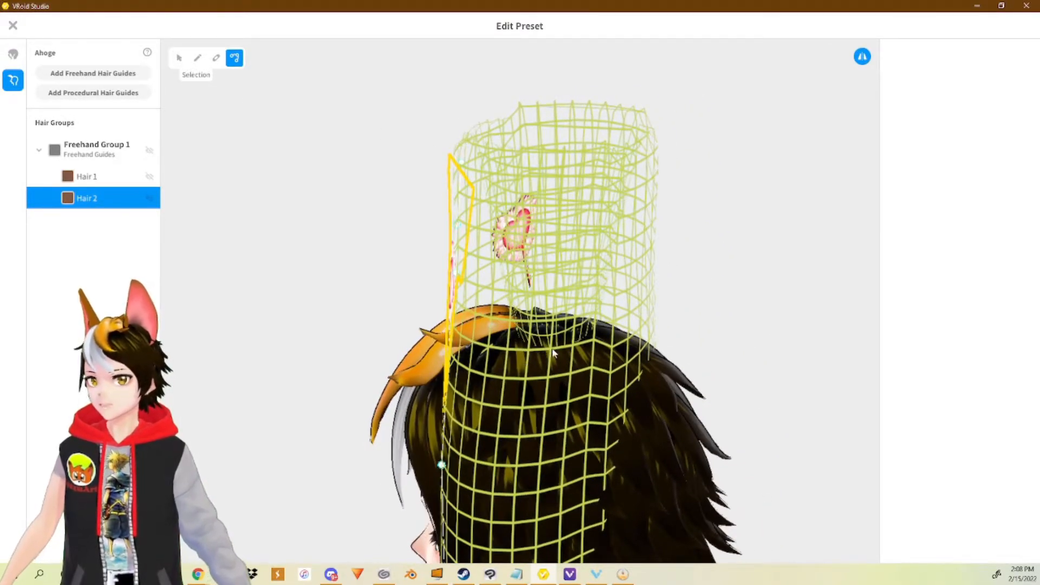
pyautogui.moveTo(552, 350); pyautogui.dragTo(558, 364, button='right')
pyautogui.moveTo(532, 355); pyautogui.dragTo(539, 106)
pyautogui.moveTo(539, 106); pyautogui.dragTo(564, 323, button='right')
pyautogui.moveTo(545, 357); pyautogui.dragTo(518, 33)
pyautogui.click(534, 164)
pyautogui.moveTo(484, 224); pyautogui.dragTo(551, 218, button='right')
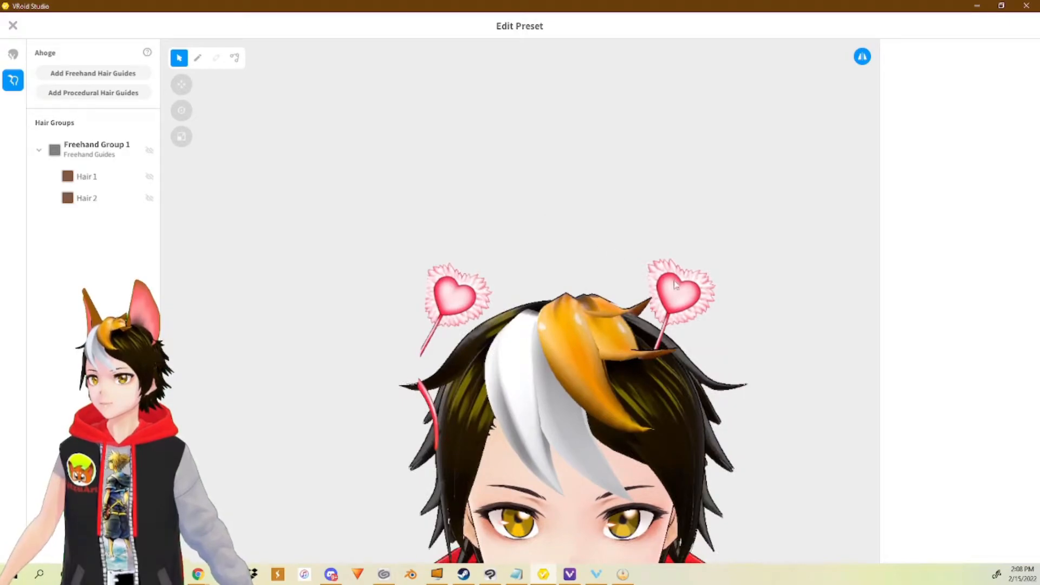
# - Hide Hair 1 while keeping Hair 2 visible, and raise the guide's top centre point well above the dome
pyautogui.click(127, 197)
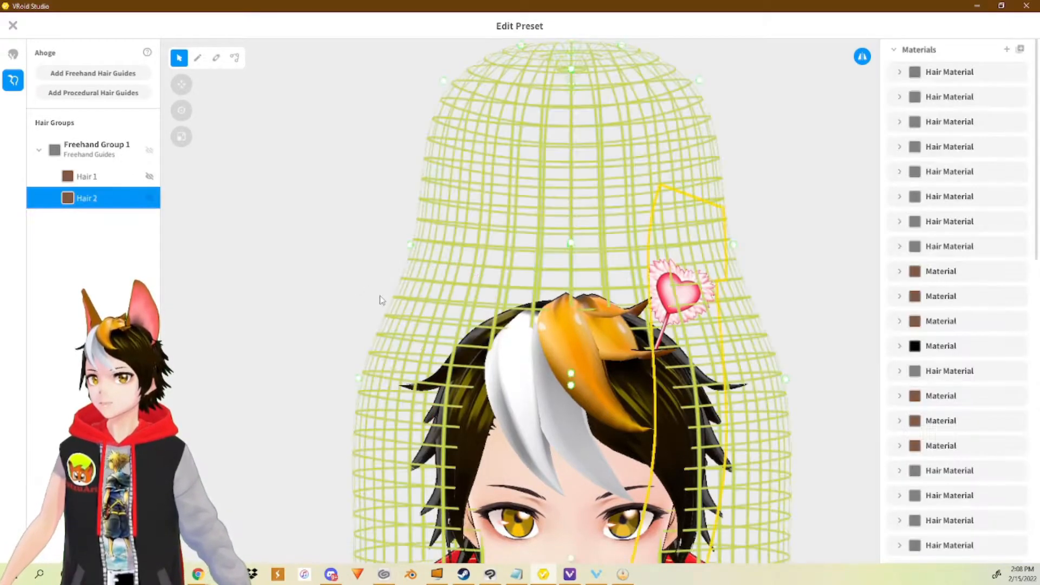
pyautogui.scroll(-3, 559, 288)
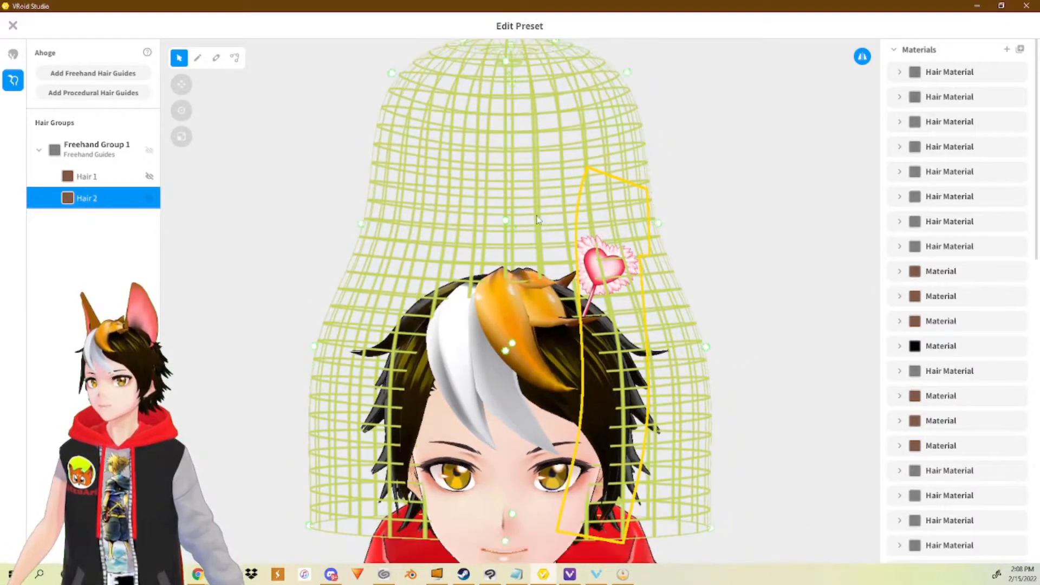
pyautogui.scroll(-2, 540, 230)
pyautogui.moveTo(512, 175); pyautogui.dragTo(517, 33)
pyautogui.click(518, 97)
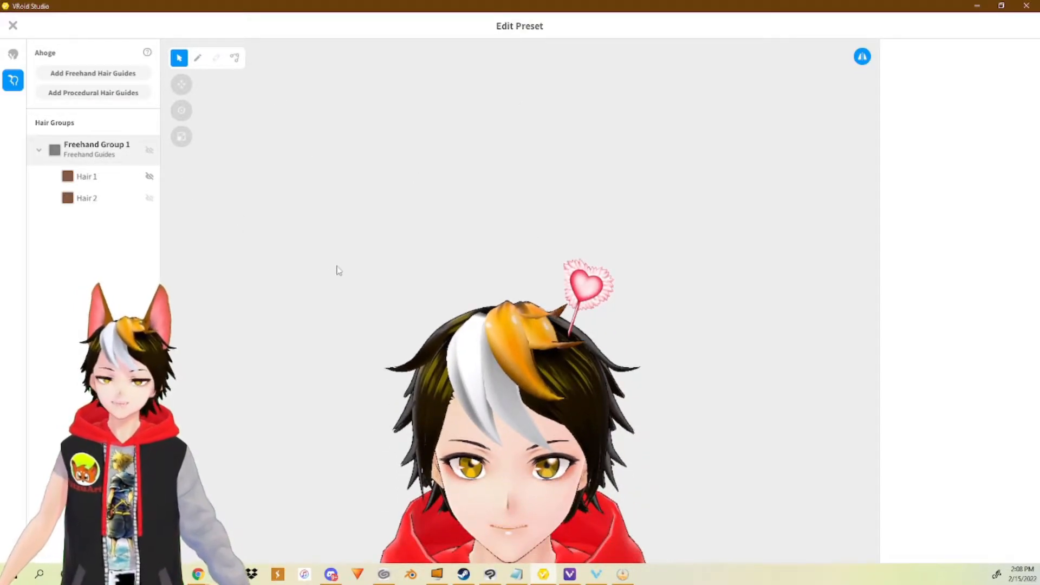
# - Widen the guide's upper ring just below the peak and raise the peak slightly for a smoother cone
pyautogui.click(577, 311)
pyautogui.scroll(-1, 507, 165)
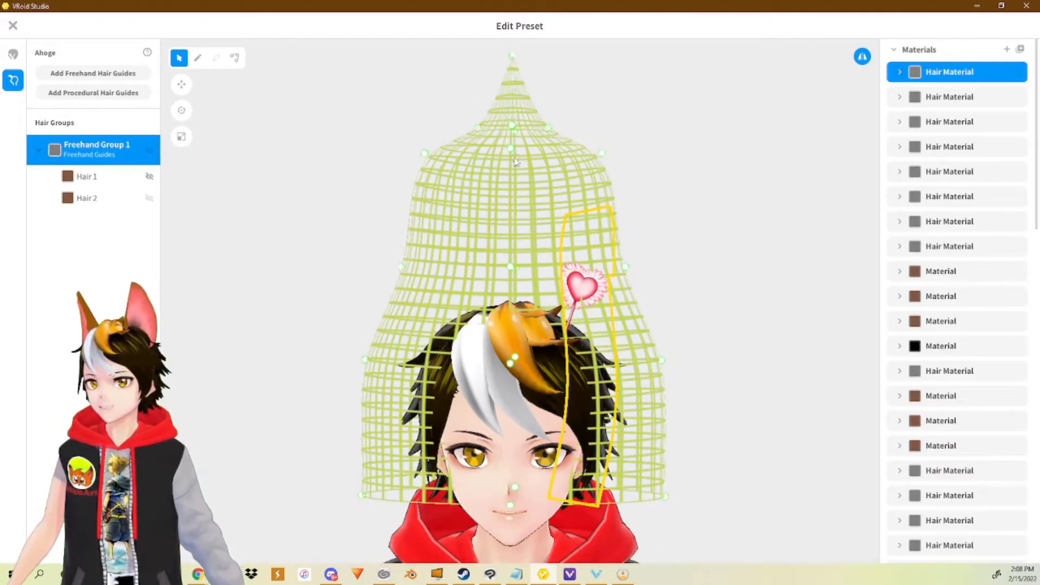
pyautogui.moveTo(507, 167); pyautogui.dragTo(509, 194, button='middle')
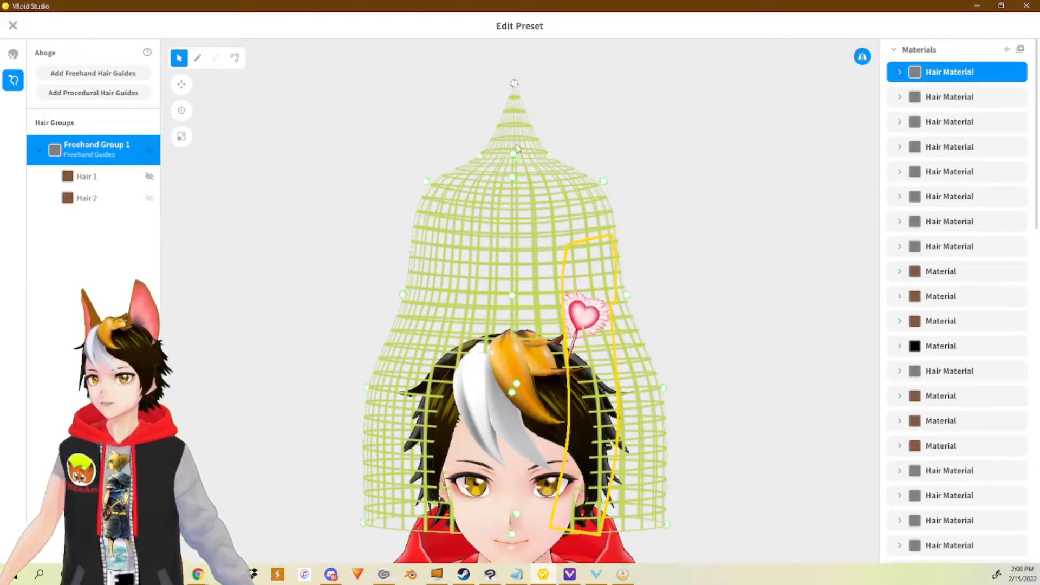
pyautogui.moveTo(517, 148); pyautogui.dragTo(451, 127)
pyautogui.moveTo(522, 95); pyautogui.dragTo(497, 95, button='right')
pyautogui.moveTo(525, 86); pyautogui.dragTo(530, 54)
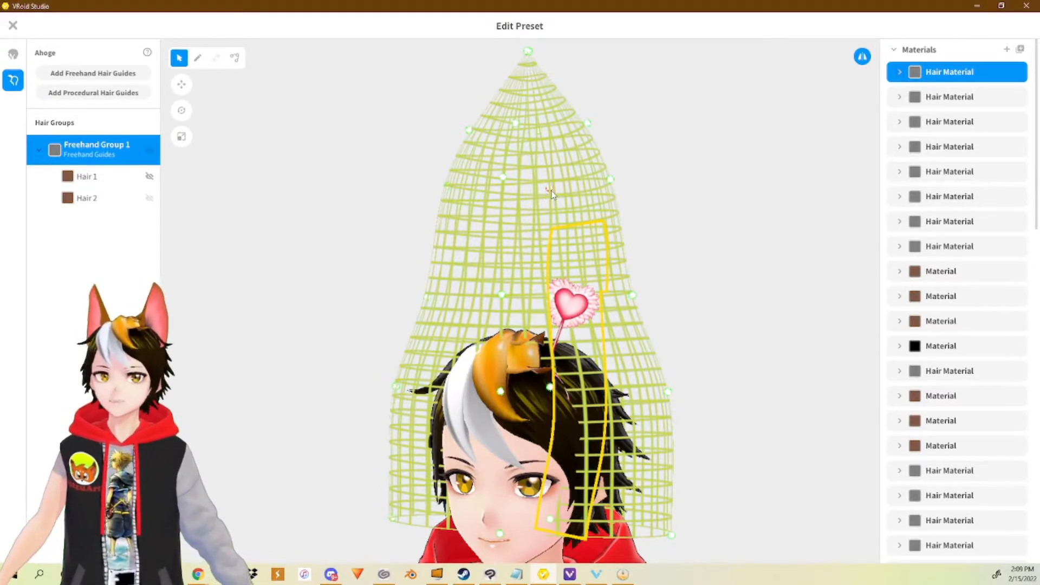
# - Stretch the Hair 2 strand's tip control points up the cone and align its upper part with the guide
pyautogui.moveTo(599, 244); pyautogui.dragTo(618, 243, button='right')
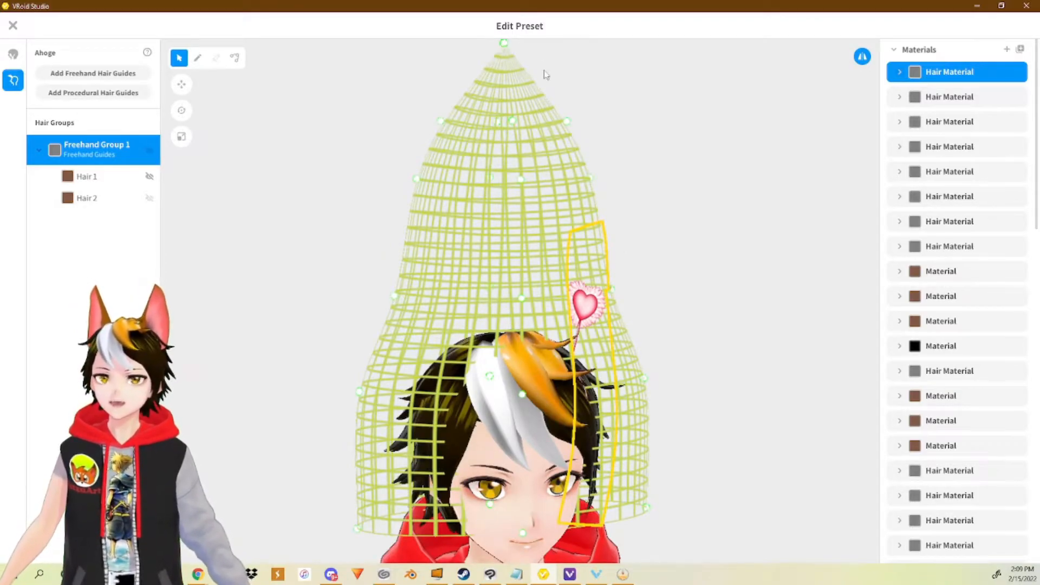
pyautogui.moveTo(550, 236); pyautogui.dragTo(534, 246, button='right')
pyautogui.moveTo(535, 249); pyautogui.dragTo(535, 243, button='middle')
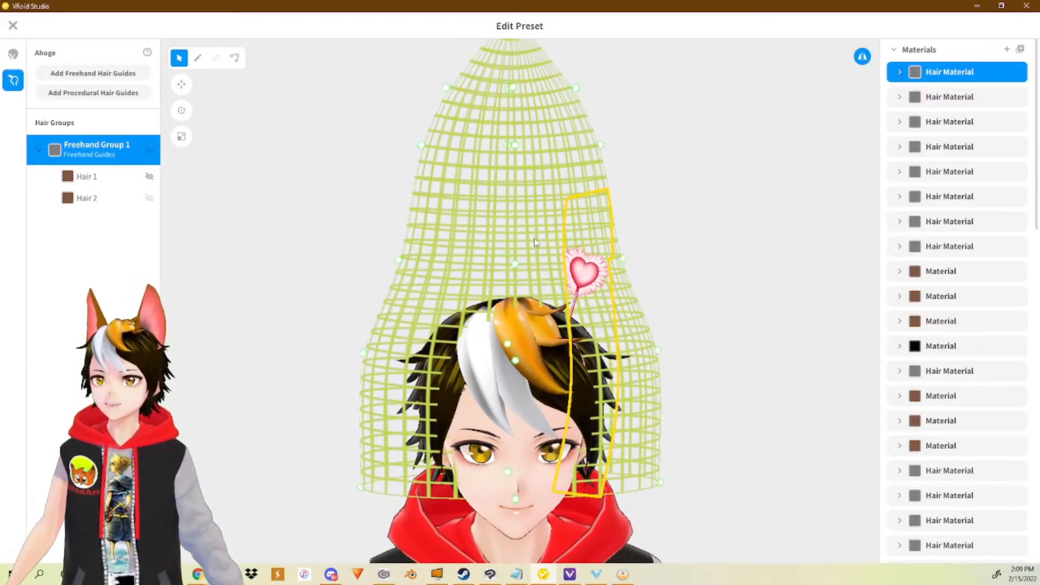
pyautogui.moveTo(546, 119); pyautogui.dragTo(543, 138, button='right')
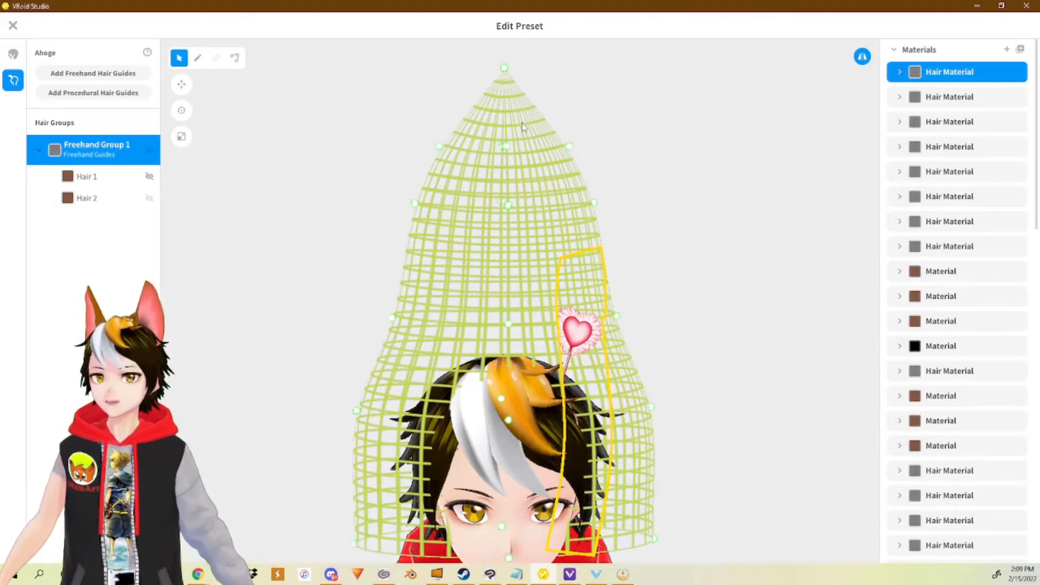
pyautogui.moveTo(523, 222); pyautogui.dragTo(521, 219, button='middle')
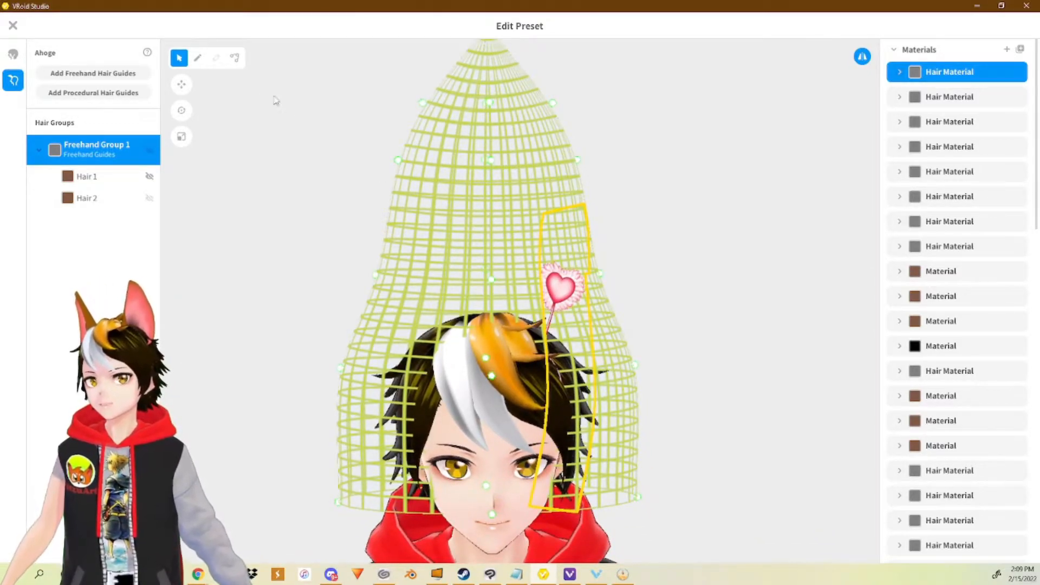
pyautogui.click(234, 58)
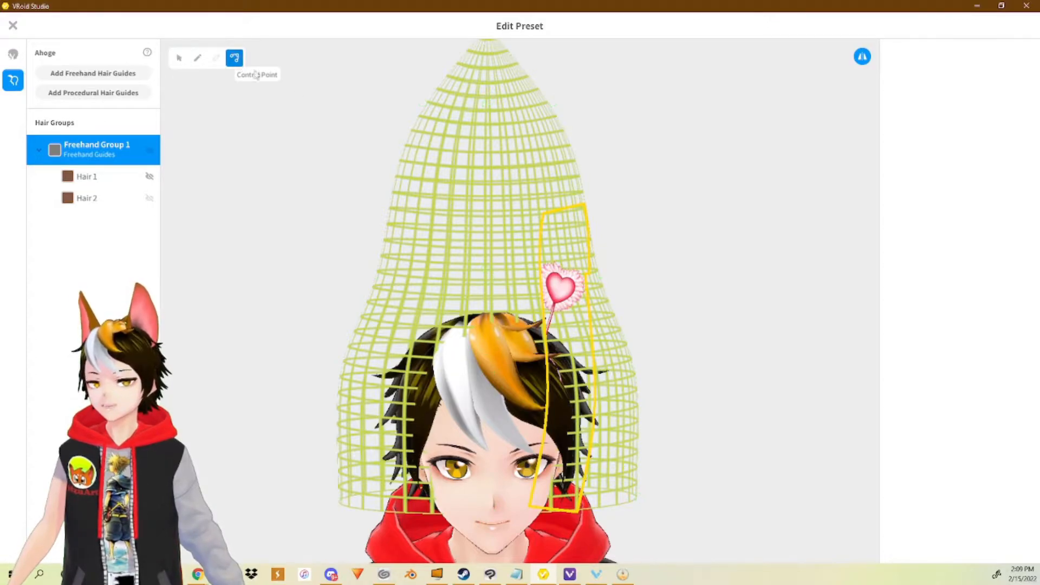
pyautogui.click(565, 264)
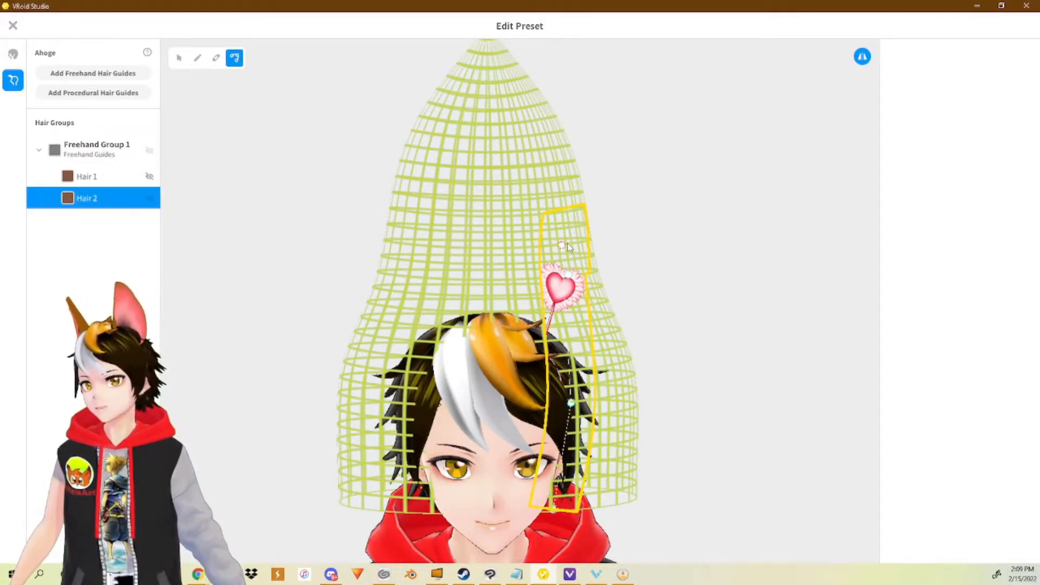
pyautogui.moveTo(567, 247); pyautogui.dragTo(549, 205)
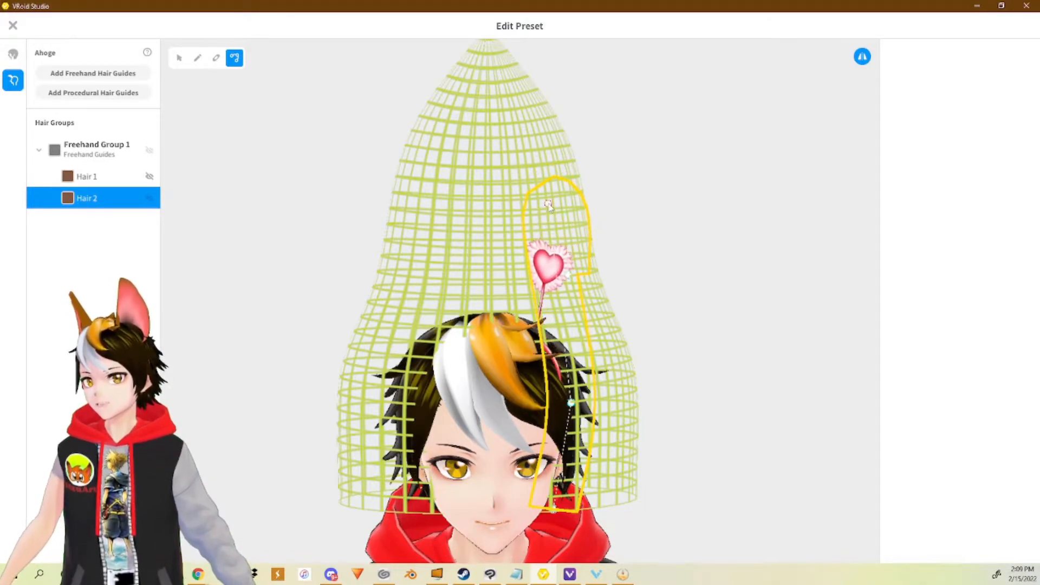
pyautogui.moveTo(607, 257); pyautogui.dragTo(585, 248, button='right')
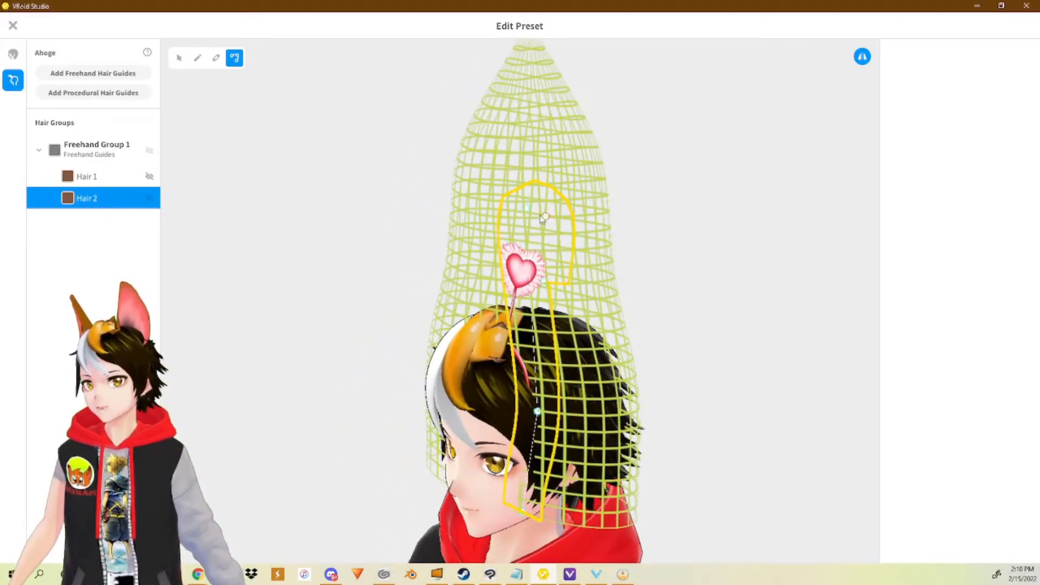
pyautogui.moveTo(550, 211); pyautogui.dragTo(527, 117)
pyautogui.moveTo(566, 146); pyautogui.dragTo(584, 162, button='right')
pyautogui.moveTo(571, 190); pyautogui.dragTo(544, 189)
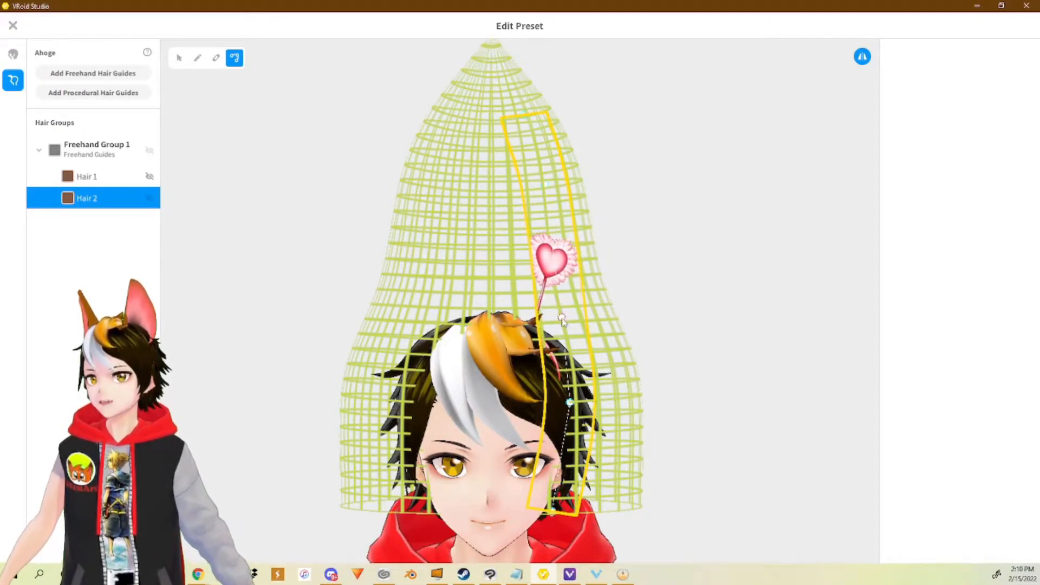
# - Fine-tune the Hair 2 strand's bend by moving its middle point inward and its lower and upper points outward
pyautogui.moveTo(557, 327); pyautogui.dragTo(555, 326)
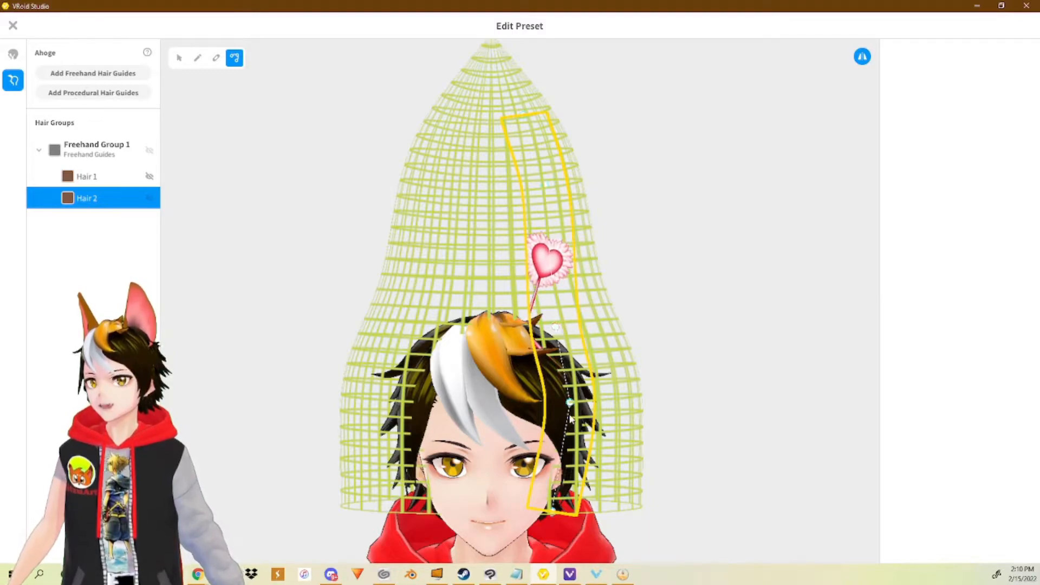
pyautogui.moveTo(569, 403); pyautogui.dragTo(575, 403)
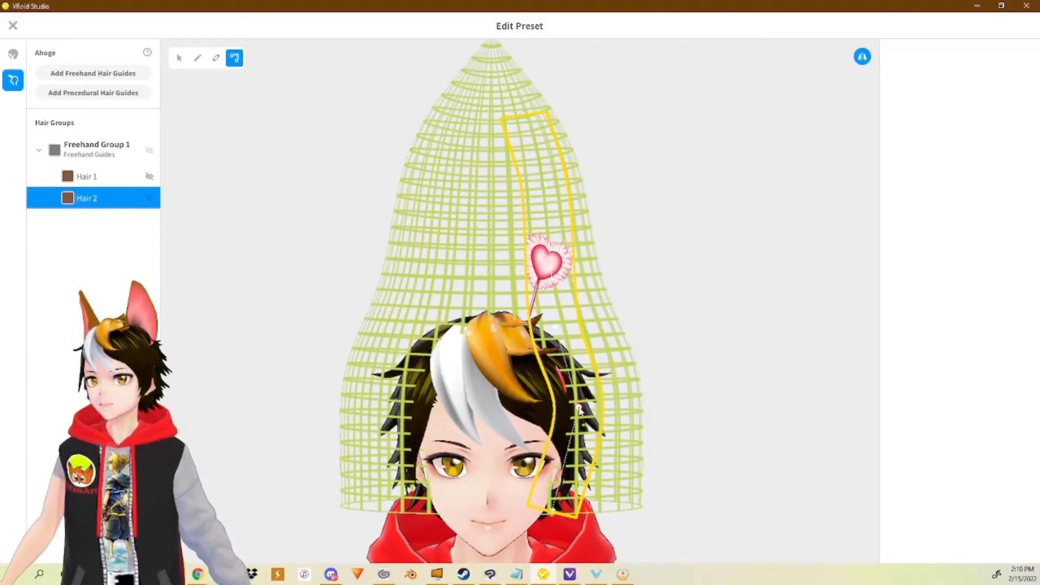
pyautogui.moveTo(546, 187); pyautogui.dragTo(564, 195)
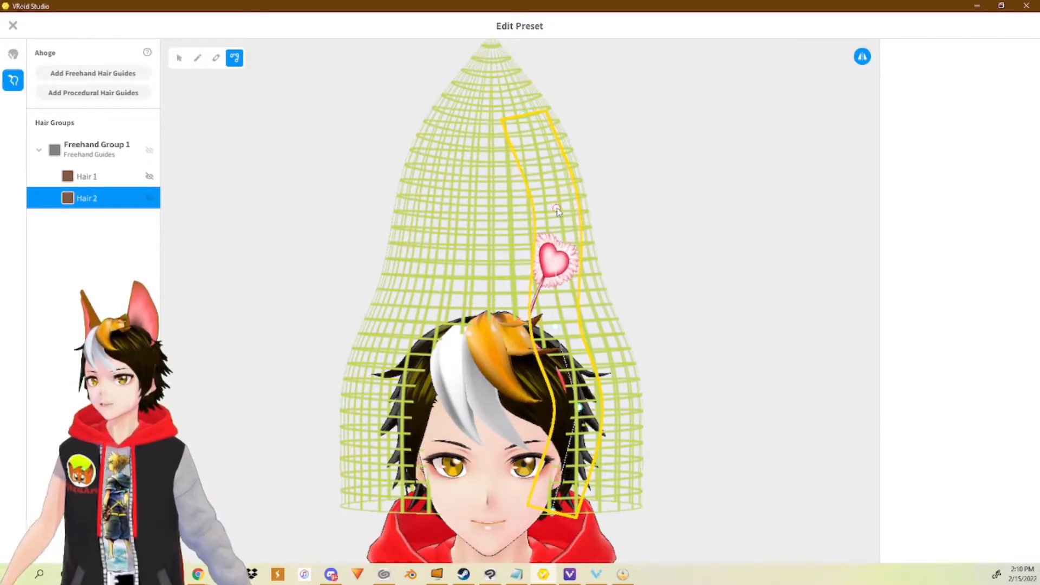
pyautogui.scroll(1, 549, 284)
pyautogui.moveTo(558, 280); pyautogui.dragTo(524, 279, button='middle')
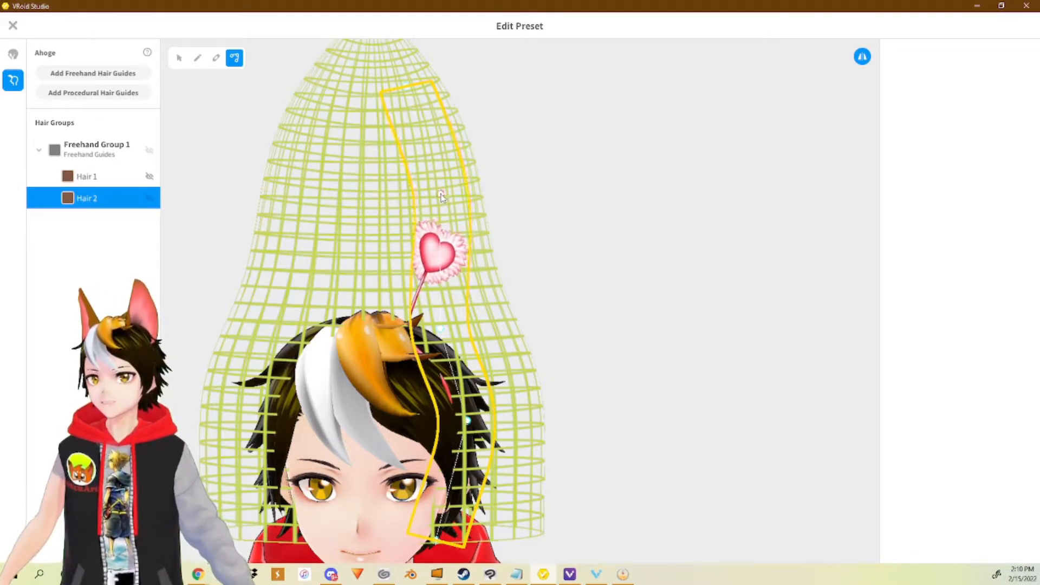
pyautogui.moveTo(406, 87)
pyautogui.mouseDown()
pyautogui.moveTo(409, 99)
pyautogui.moveTo(405, 76)
pyautogui.mouseUp()
pyautogui.moveTo(361, 270)
pyautogui.mouseDown(button='right')
pyautogui.moveTo(371, 269)
pyautogui.moveTo(361, 264)
pyautogui.mouseUp(button='right')
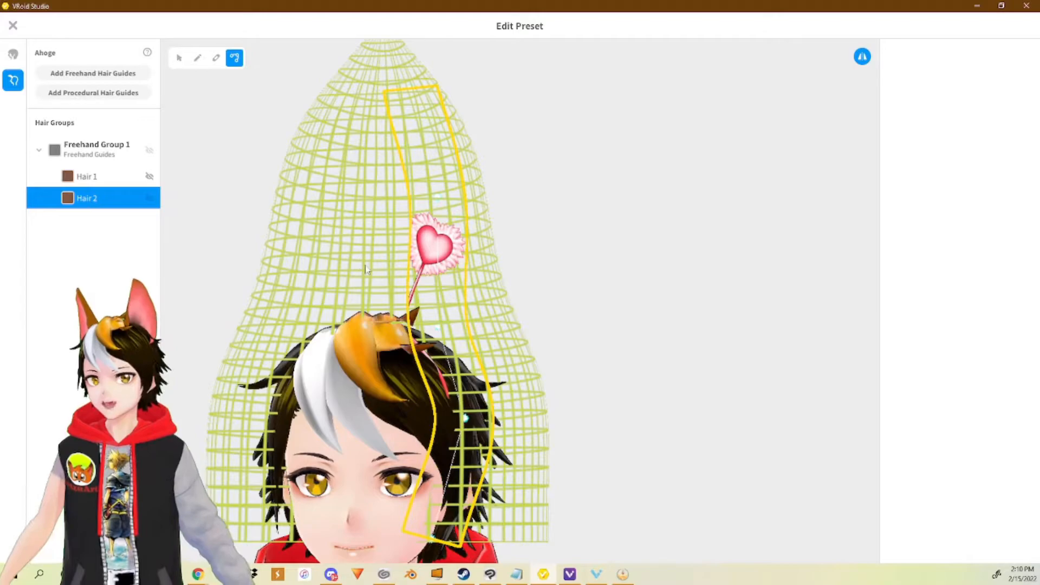
# - Select Hair 1 and make it visible again to compare both headband hearts from the front
pyautogui.click(103, 180)
pyautogui.moveTo(306, 260); pyautogui.dragTo(393, 282, button='middle')
pyautogui.moveTo(438, 385); pyautogui.dragTo(467, 280, button='right')
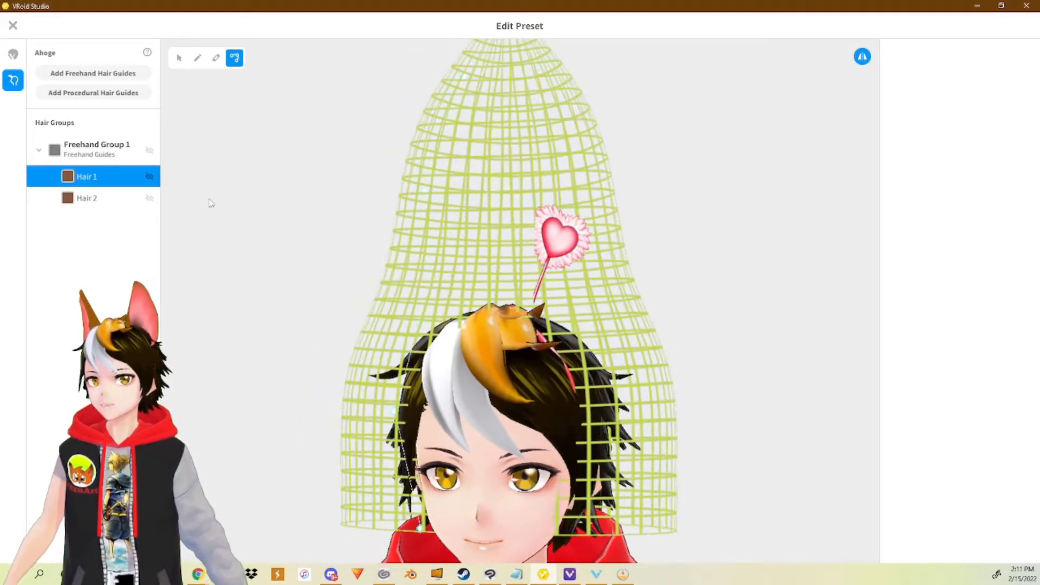
pyautogui.click(152, 180)
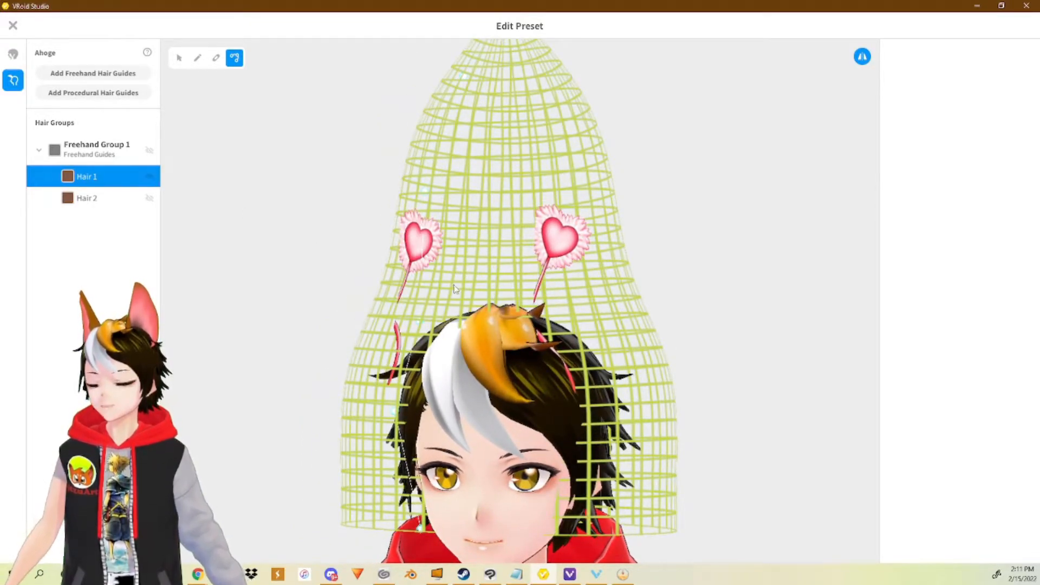
pyautogui.moveTo(475, 297); pyautogui.dragTo(501, 300, button='right')
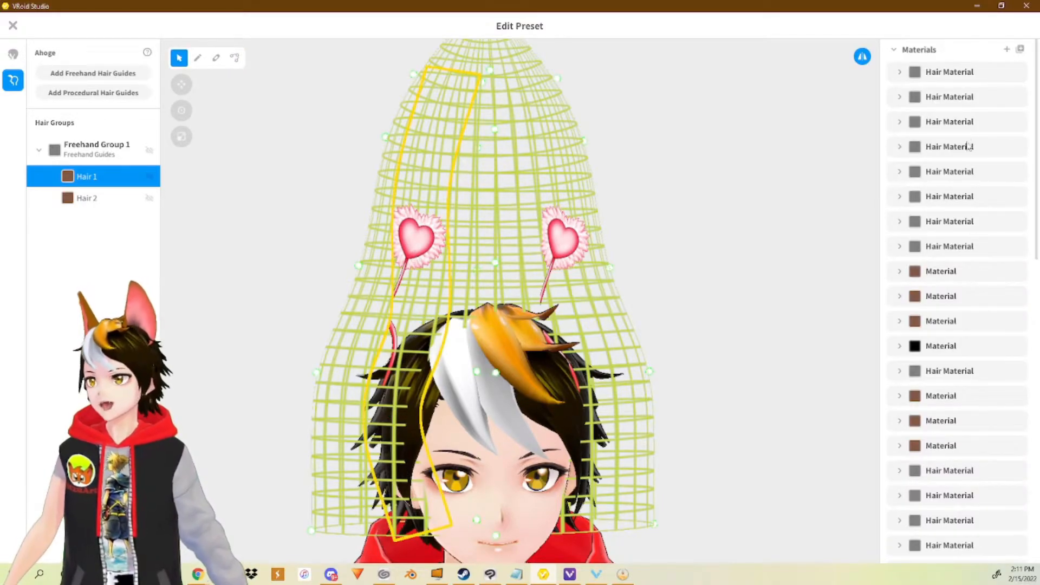
# - Try a larger texture width and a shifted highlights position on the Hair 1 strand, undoing each change
pyautogui.click(895, 51)
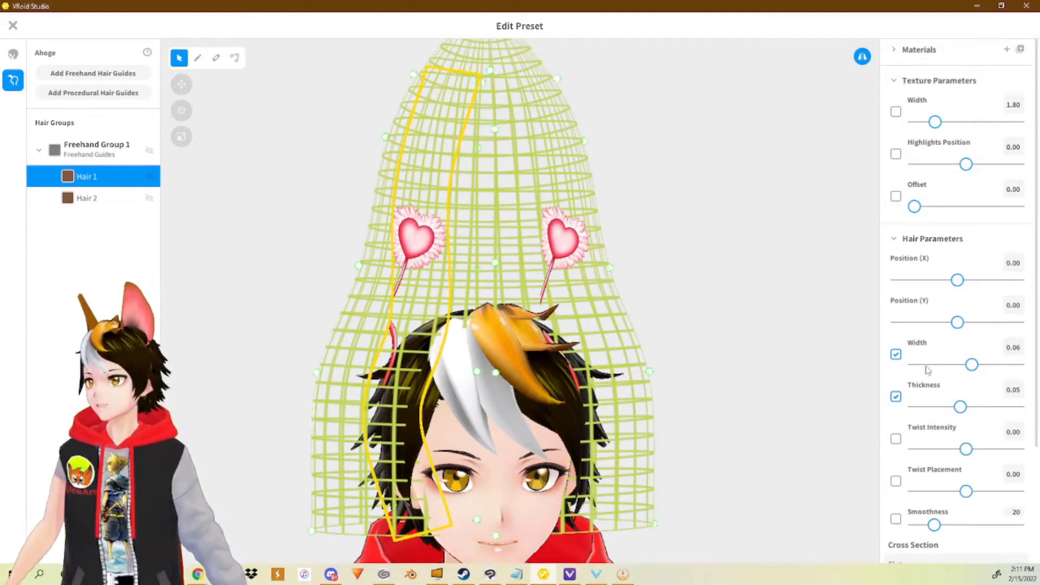
pyautogui.scroll(-3, 942, 390)
pyautogui.scroll(3, 941, 387)
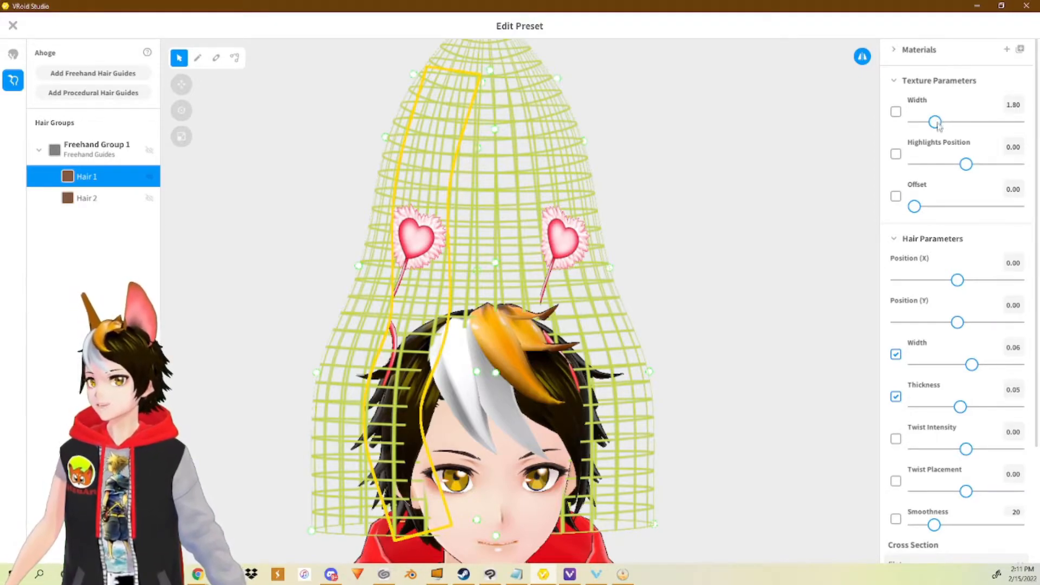
pyautogui.moveTo(935, 122); pyautogui.dragTo(1033, 129)
pyautogui.hotkey('ctrl', 'z')
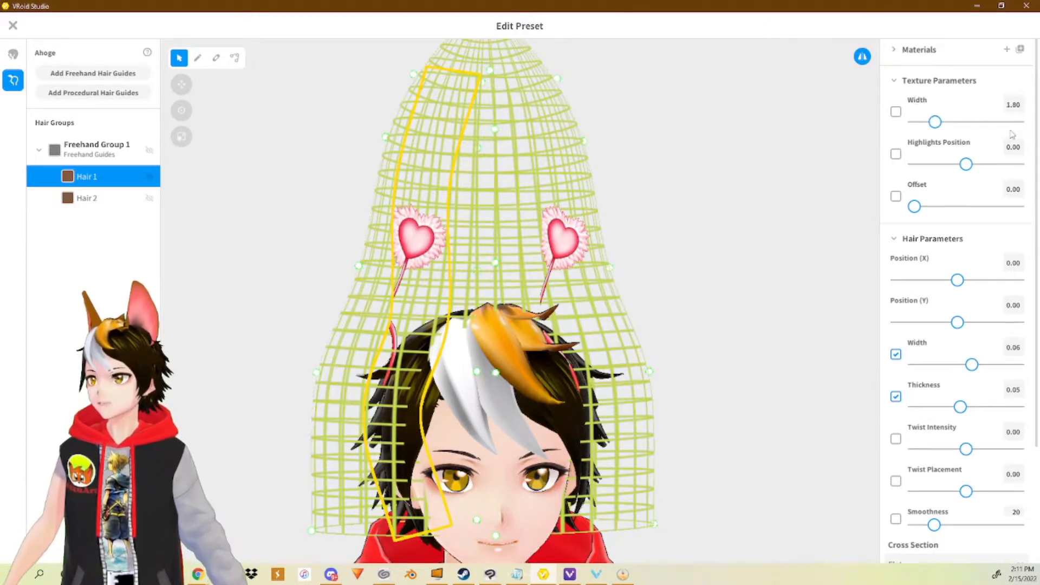
pyautogui.moveTo(967, 163)
pyautogui.mouseDown()
pyautogui.moveTo(946, 163)
pyautogui.moveTo(1008, 165)
pyautogui.moveTo(964, 164)
pyautogui.mouseUp()
pyautogui.hotkey('ctrl', 'z')
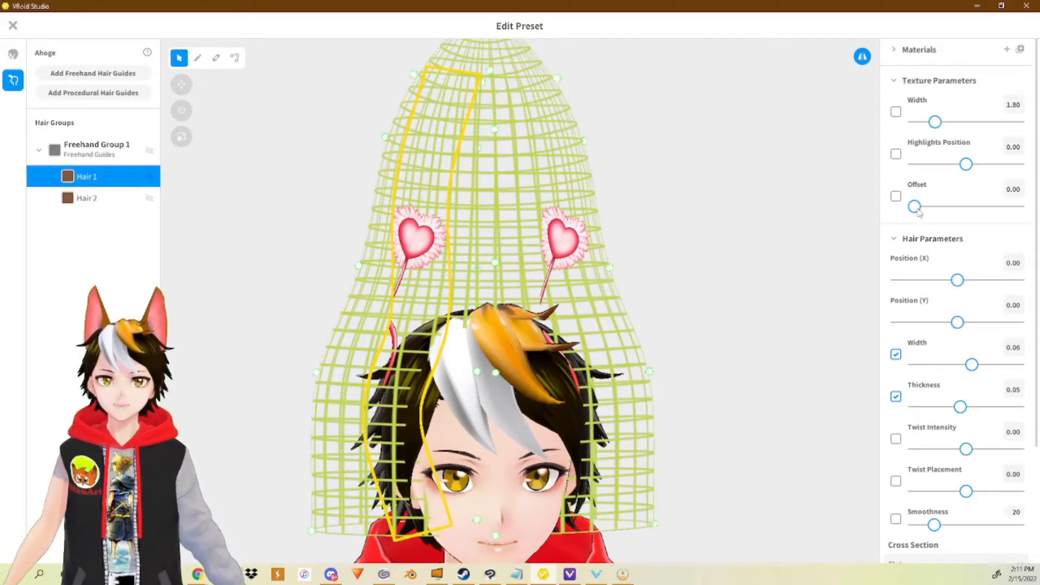
# - Set the Hair 1 strand's texture offset to 0.71 and turn off symmetrical editing
pyautogui.moveTo(917, 211); pyautogui.dragTo(992, 213)
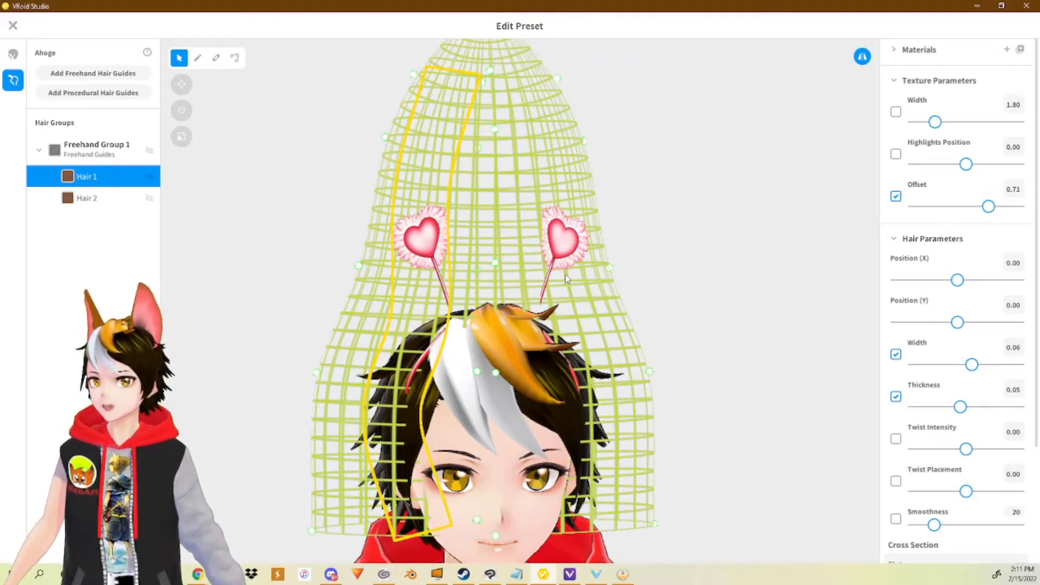
pyautogui.moveTo(548, 284); pyautogui.dragTo(551, 270, button='middle')
pyautogui.click(863, 57)
pyautogui.moveTo(492, 373); pyautogui.dragTo(459, 301, button='middle')
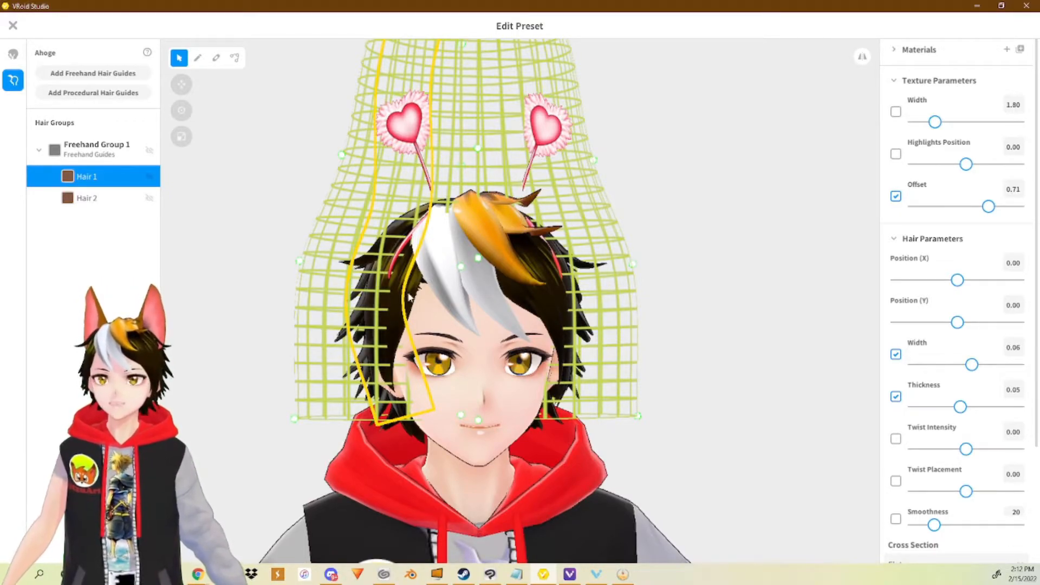
# - Adjust the Hair 1 strand's lower and middle control points, shifting the band slightly down and outward along the head
pyautogui.click(234, 57)
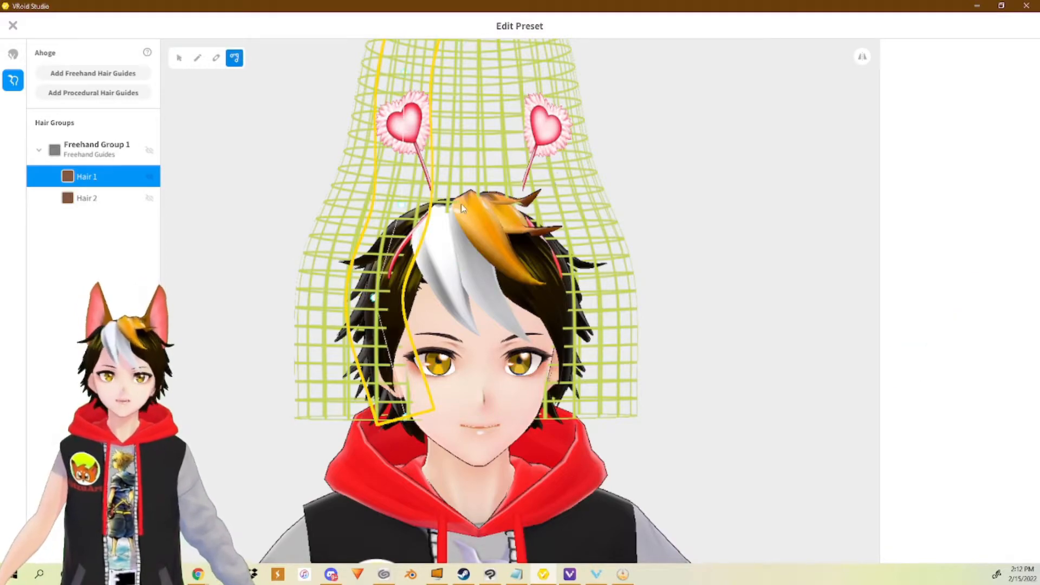
pyautogui.moveTo(373, 306); pyautogui.dragTo(365, 321)
pyautogui.moveTo(401, 206); pyautogui.dragTo(393, 235)
pyautogui.moveTo(366, 321); pyautogui.dragTo(372, 310)
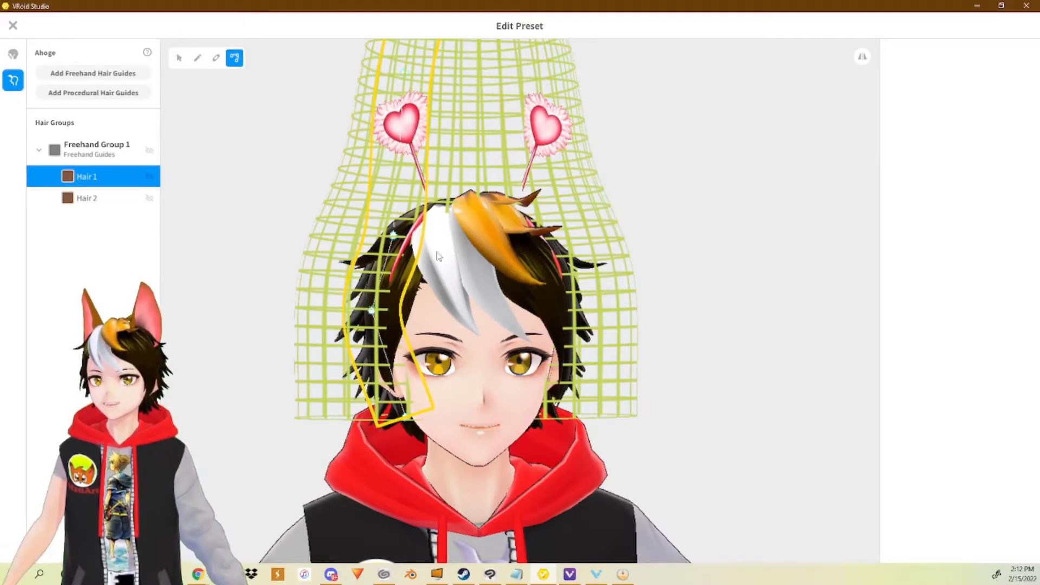
pyautogui.moveTo(455, 187); pyautogui.dragTo(438, 249, button='middle')
pyautogui.moveTo(386, 137); pyautogui.dragTo(379, 168)
pyautogui.moveTo(376, 298); pyautogui.dragTo(386, 288)
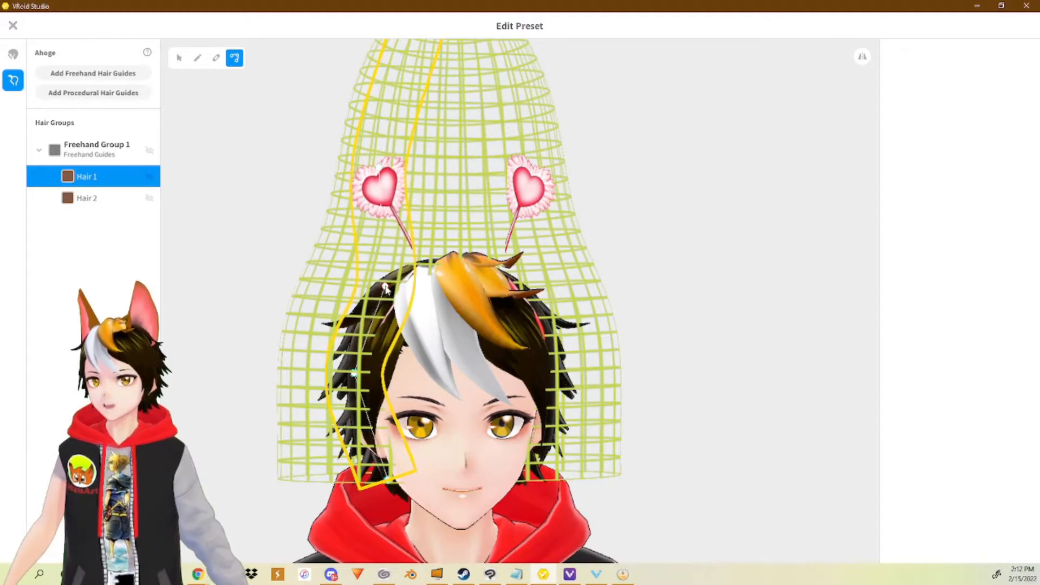
# - Lower the Hair 1 strand's upper and tip control points to bring its heart closer to the head
pyautogui.moveTo(419, 153); pyautogui.dragTo(397, 220, button='middle')
pyautogui.moveTo(398, 89); pyautogui.dragTo(396, 96)
pyautogui.moveTo(357, 237); pyautogui.dragTo(352, 246)
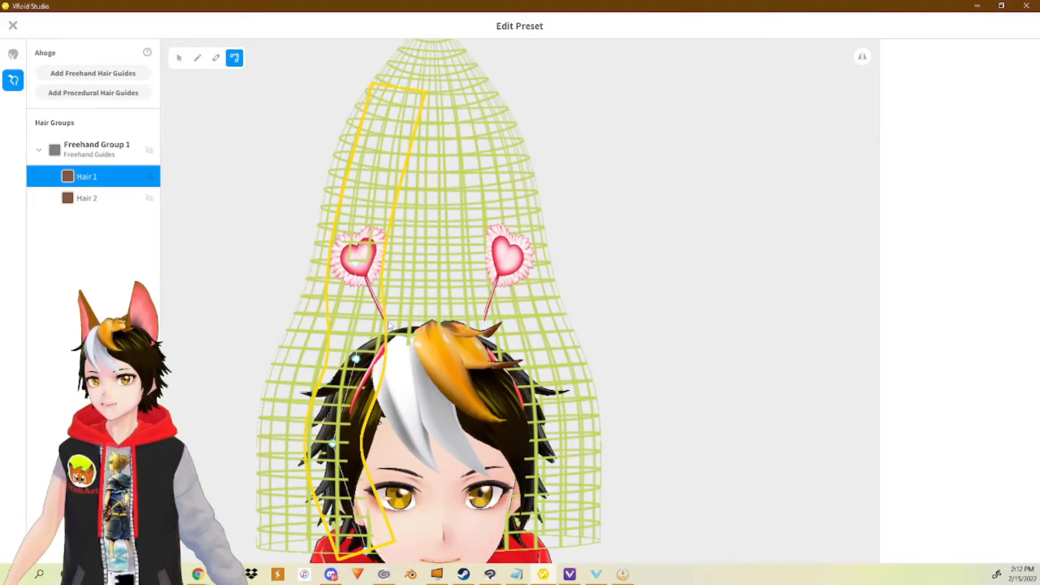
pyautogui.moveTo(403, 93); pyautogui.dragTo(398, 113)
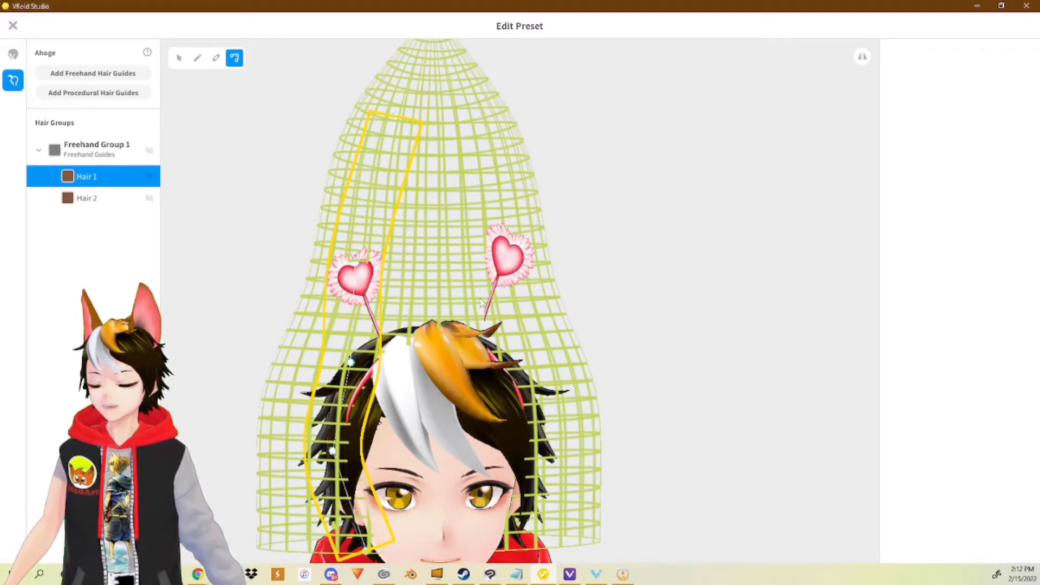
# - Move the Hair 2 strand's control points down and inward so its heart matches the height and spacing of Hair 1's
pyautogui.click(507, 237)
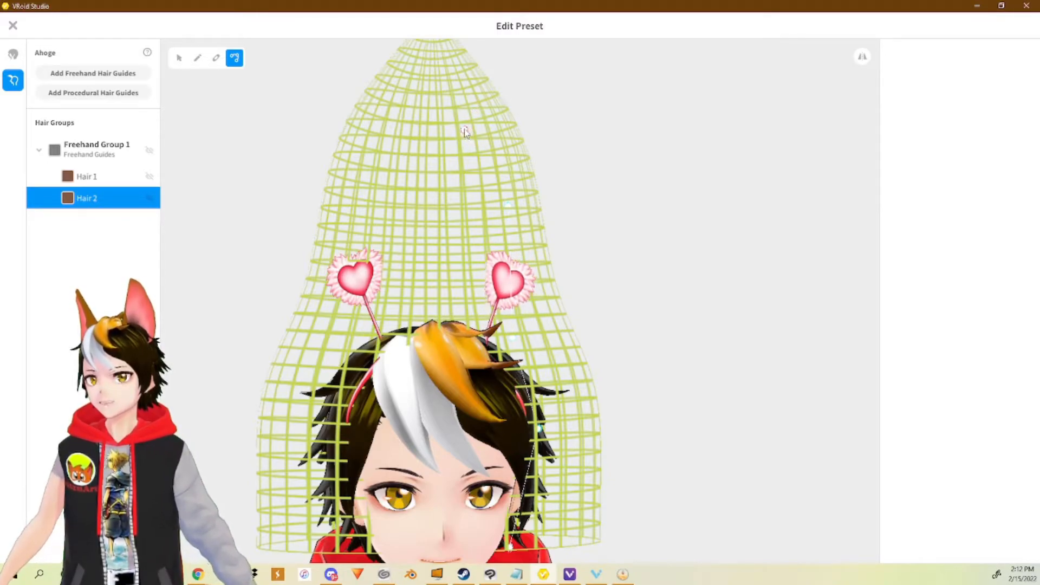
pyautogui.moveTo(510, 340); pyautogui.dragTo(501, 343)
pyautogui.moveTo(499, 360)
pyautogui.mouseDown(button='right')
pyautogui.moveTo(454, 358)
pyautogui.moveTo(498, 359)
pyautogui.mouseUp(button='right')
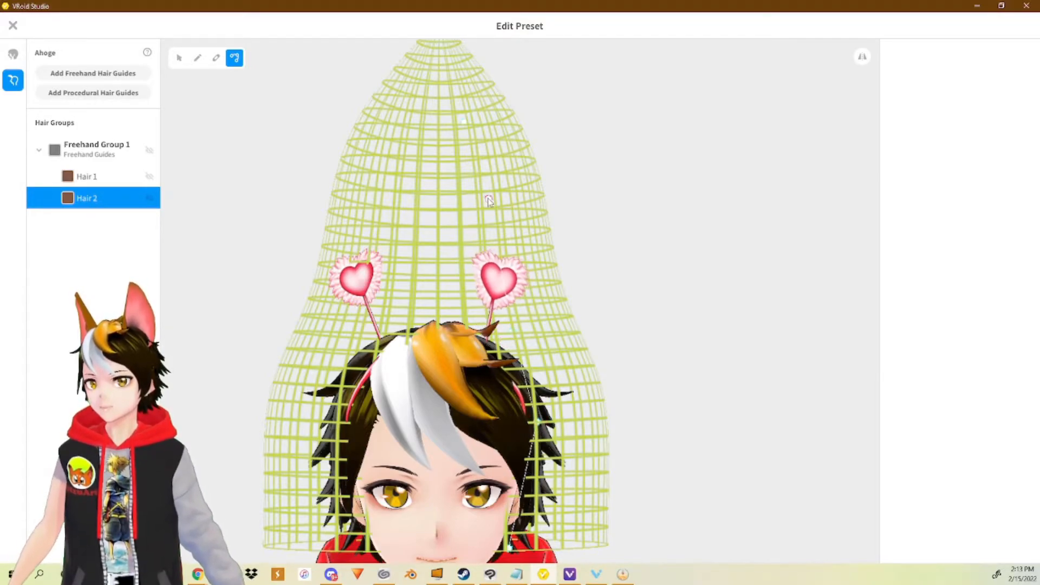
pyautogui.moveTo(484, 387); pyautogui.dragTo(472, 372, button='right')
pyautogui.moveTo(472, 372); pyautogui.dragTo(492, 310, button='middle')
pyautogui.moveTo(492, 309); pyautogui.dragTo(493, 315, button='right')
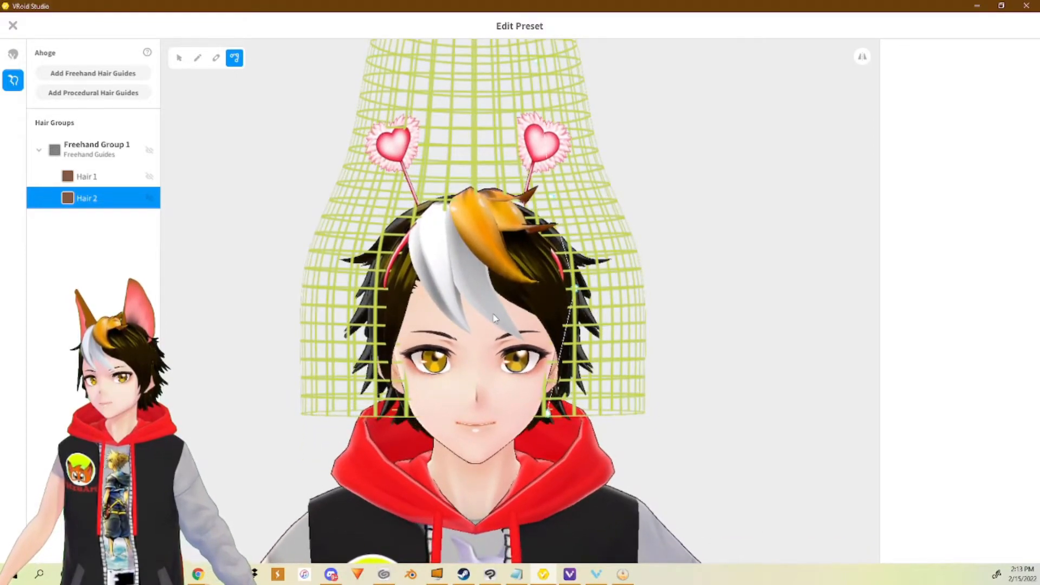
# - Draw a new strand horizontally across the top of the head with the Brush
pyautogui.click(178, 58)
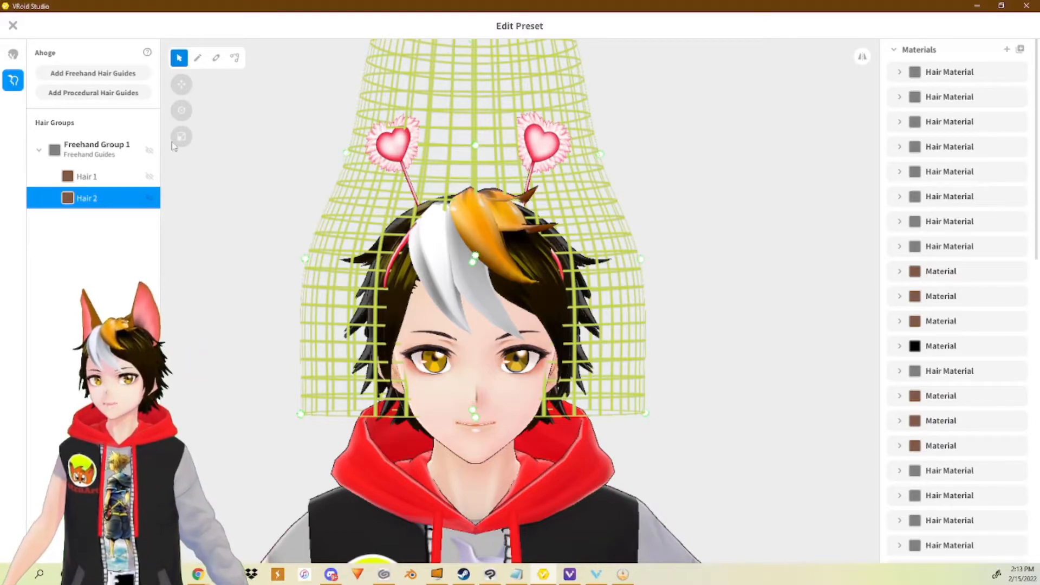
pyautogui.click(197, 60)
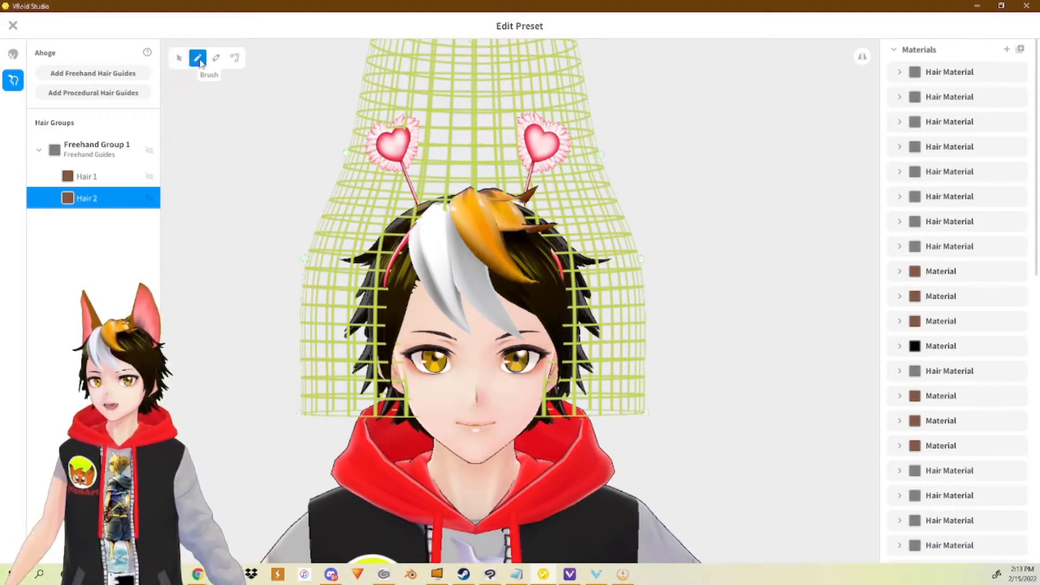
pyautogui.moveTo(369, 223)
pyautogui.mouseDown()
pyautogui.moveTo(393, 198)
pyautogui.moveTo(453, 197)
pyautogui.moveTo(569, 221)
pyautogui.mouseUp()
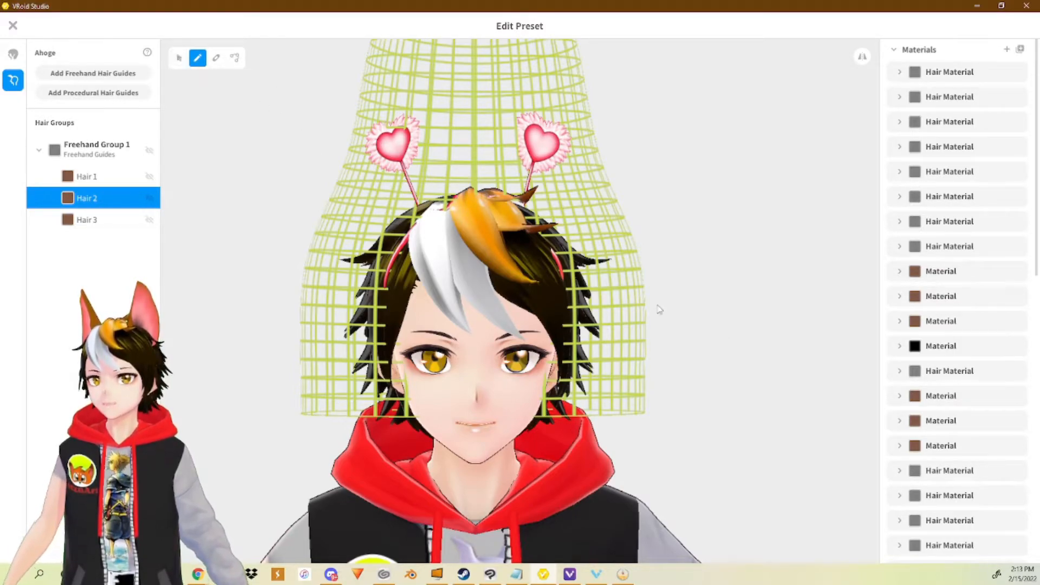
# - Add a new hair material, select it and open its texture for editing
pyautogui.scroll(-3, 951, 377)
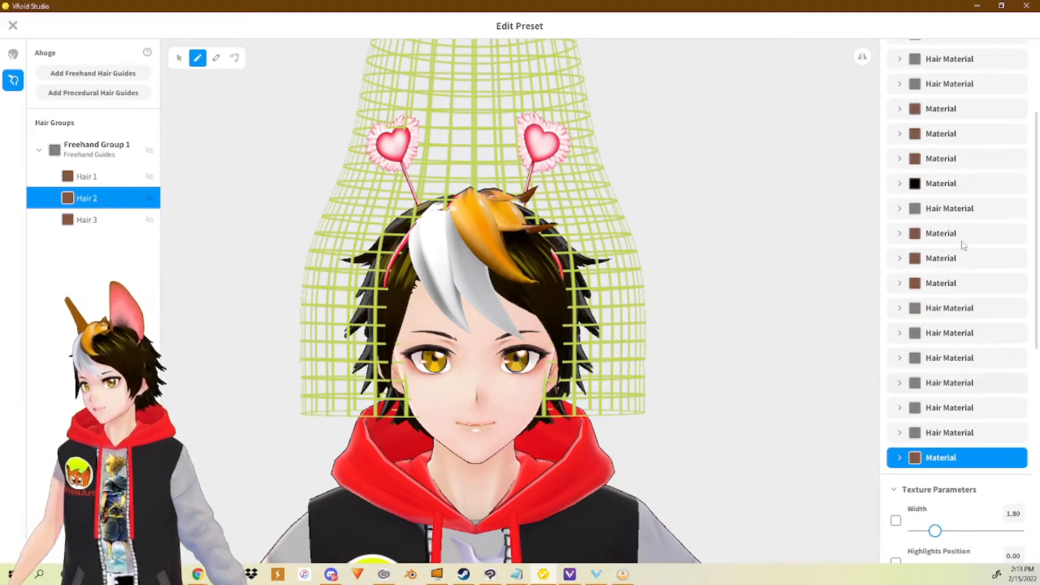
pyautogui.scroll(3, 975, 281)
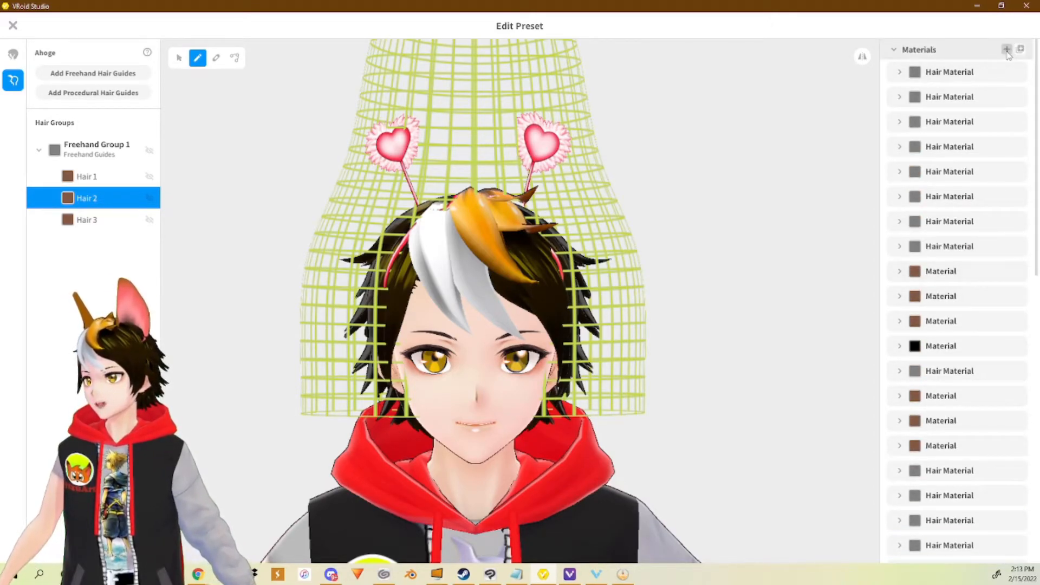
pyautogui.scroll(-4, 962, 274)
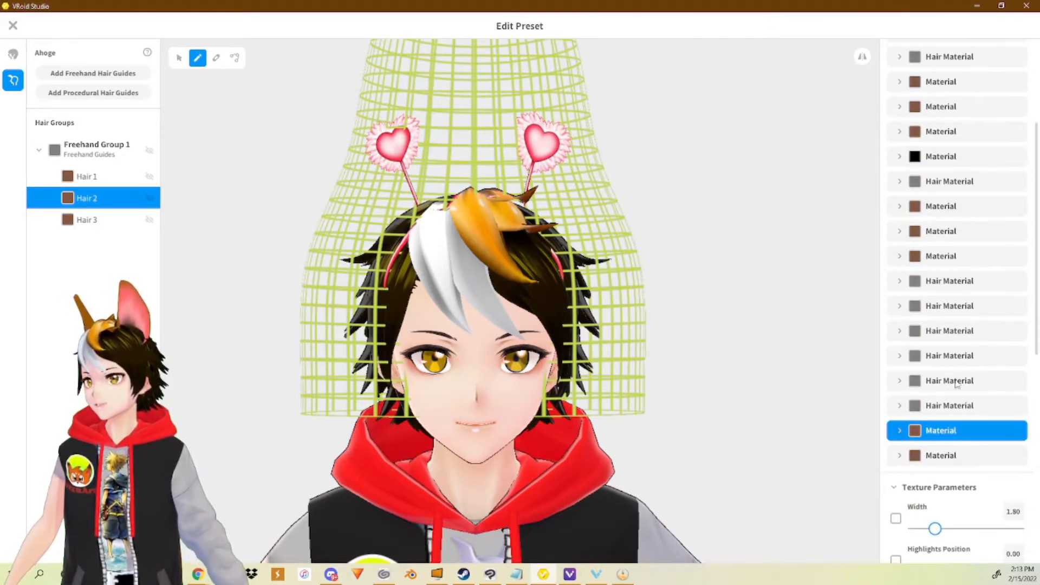
pyautogui.click(930, 455)
pyautogui.click(904, 457)
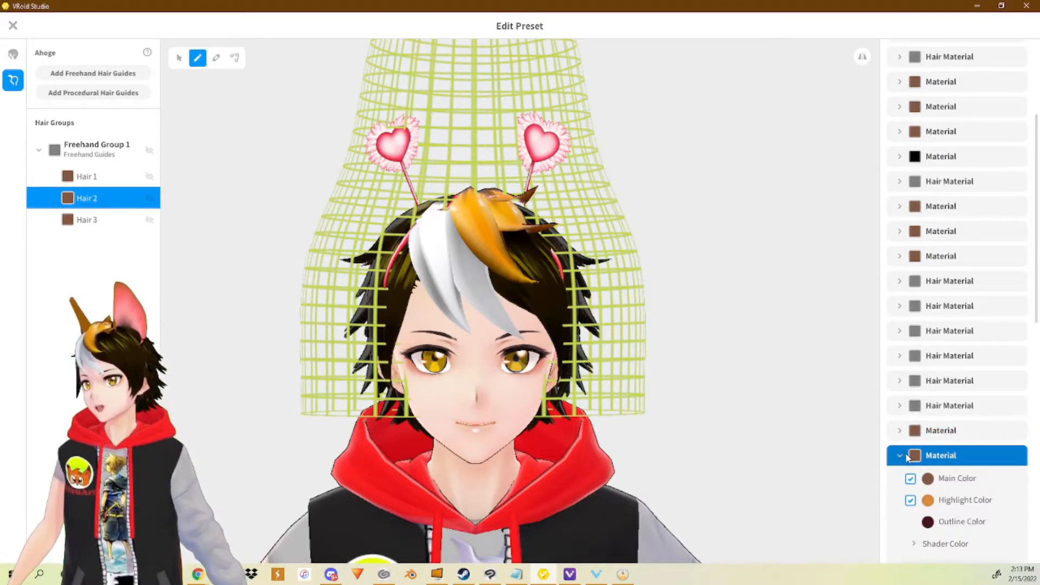
pyautogui.scroll(-2, 921, 447)
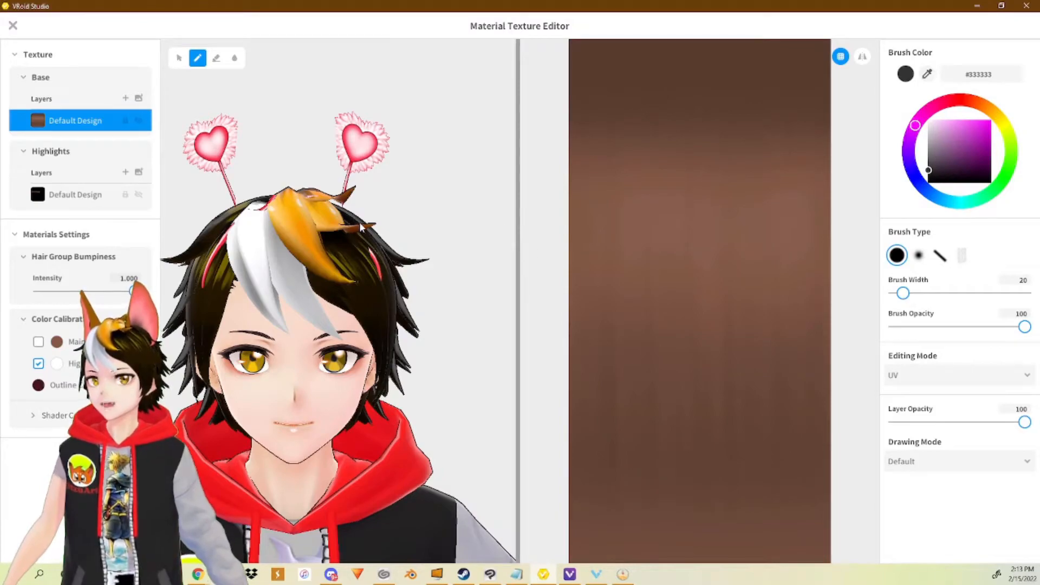
# - Hide the default base texture and import the Headband sideways image into a new base layer
pyautogui.click(139, 120)
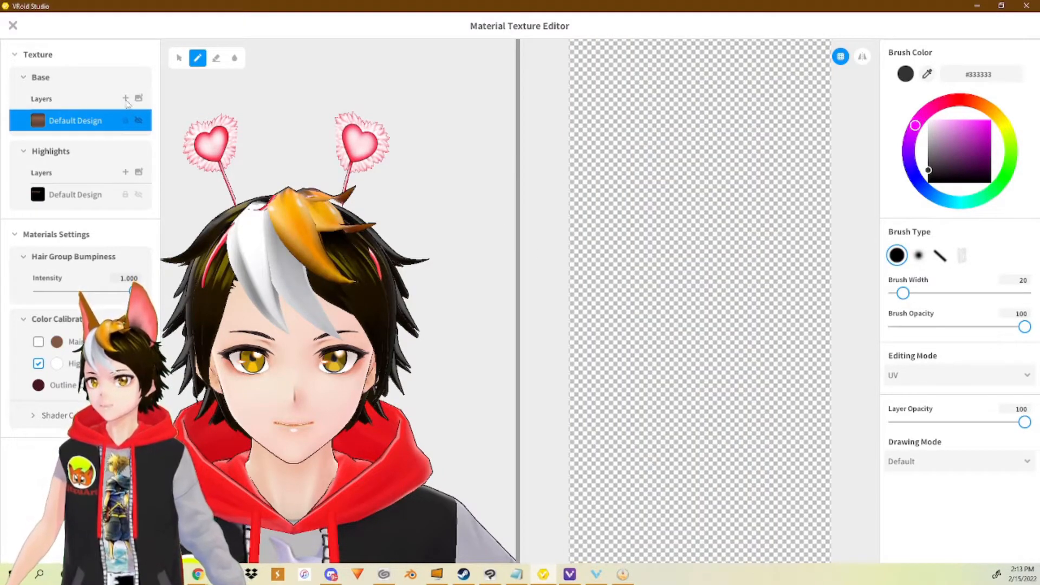
pyautogui.click(126, 98)
pyautogui.rightClick(81, 120)
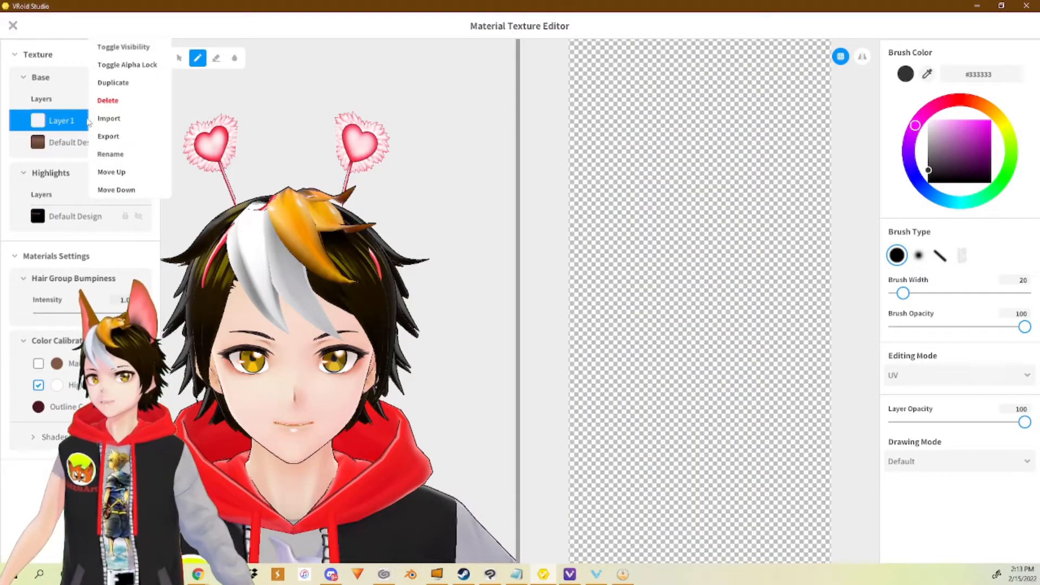
pyautogui.click(119, 117)
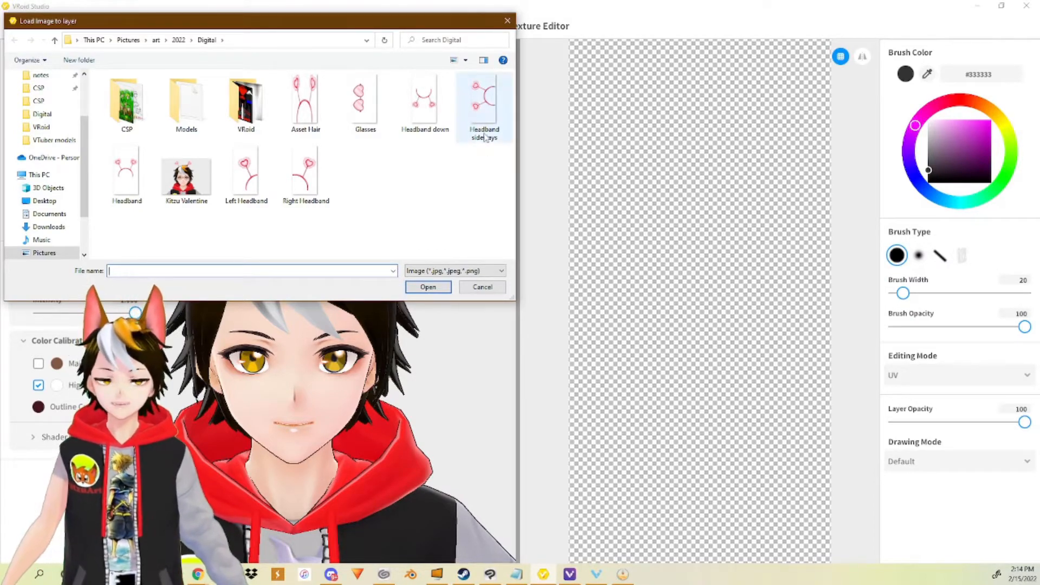
pyautogui.doubleClick(488, 106)
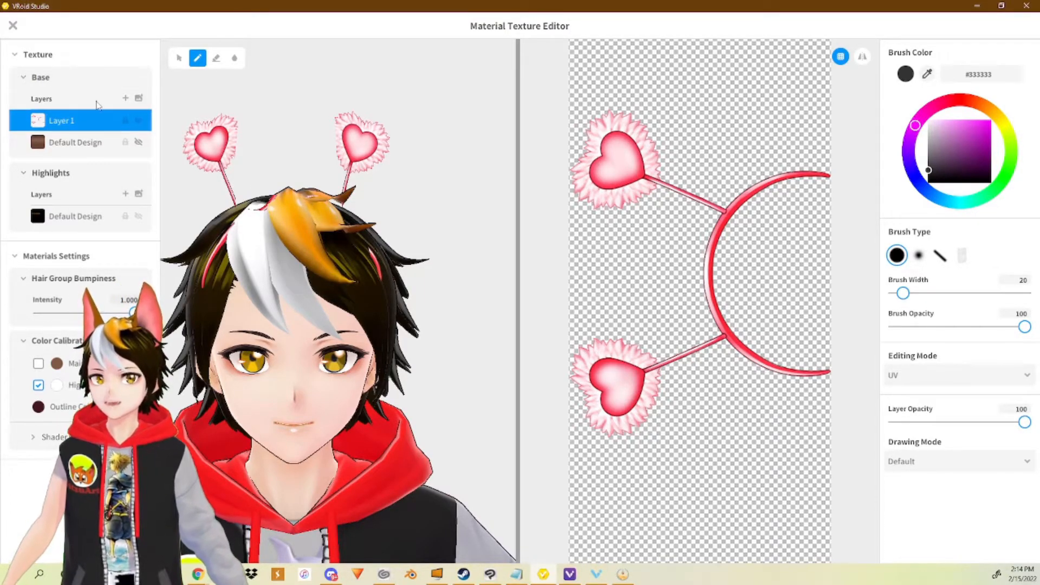
pyautogui.click(13, 26)
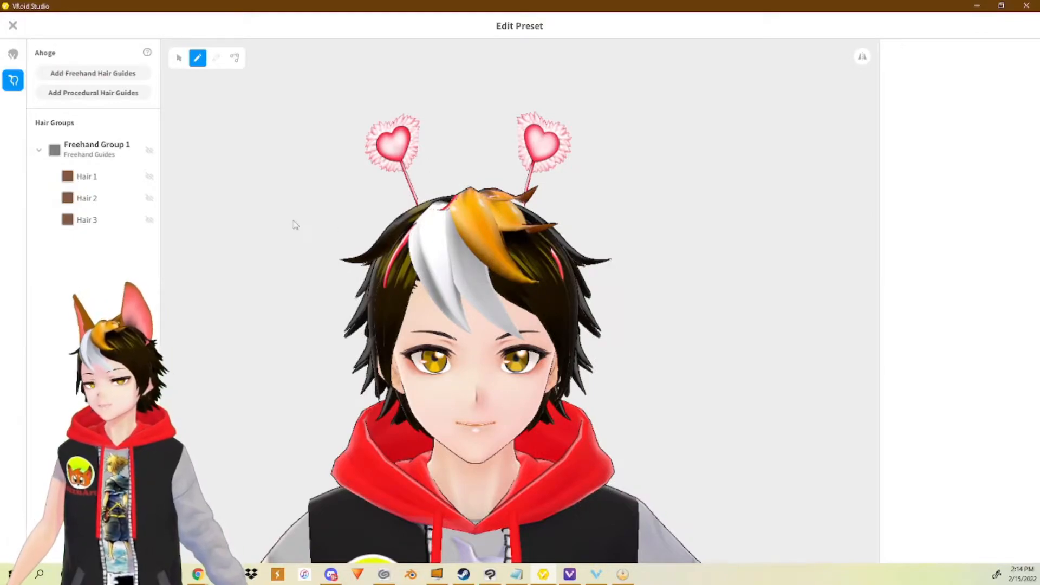
# - Hide the Hair 1 and Hair 2 strands to isolate the new strand
pyautogui.click(108, 199)
pyautogui.click(149, 176)
pyautogui.click(149, 176)
pyautogui.click(150, 198)
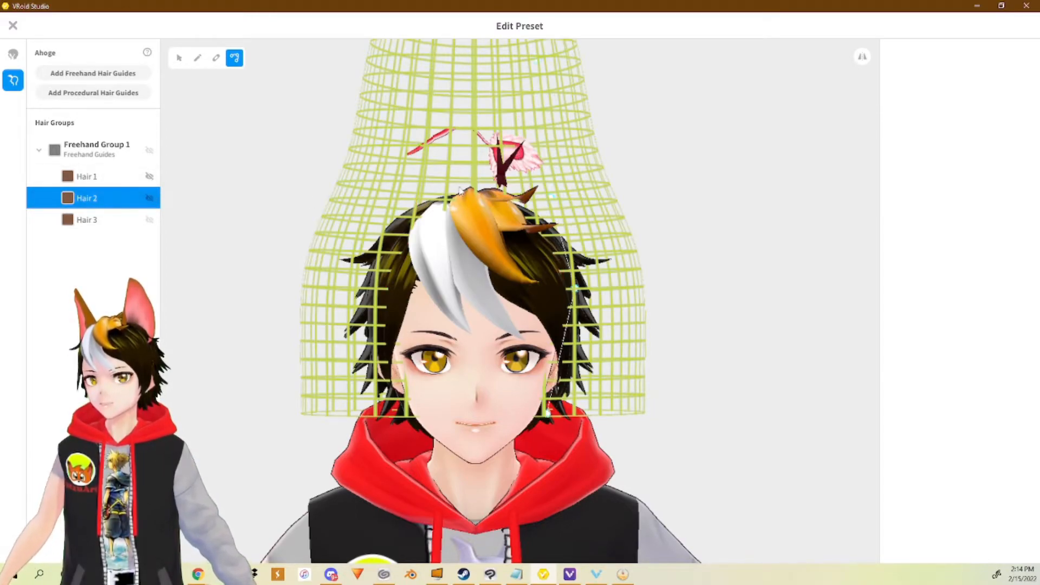
# - Try to reshape the Hair 3 strand by moving its control points, undo the moves and delete the strand
pyautogui.click(445, 145)
pyautogui.moveTo(530, 222); pyautogui.dragTo(541, 179)
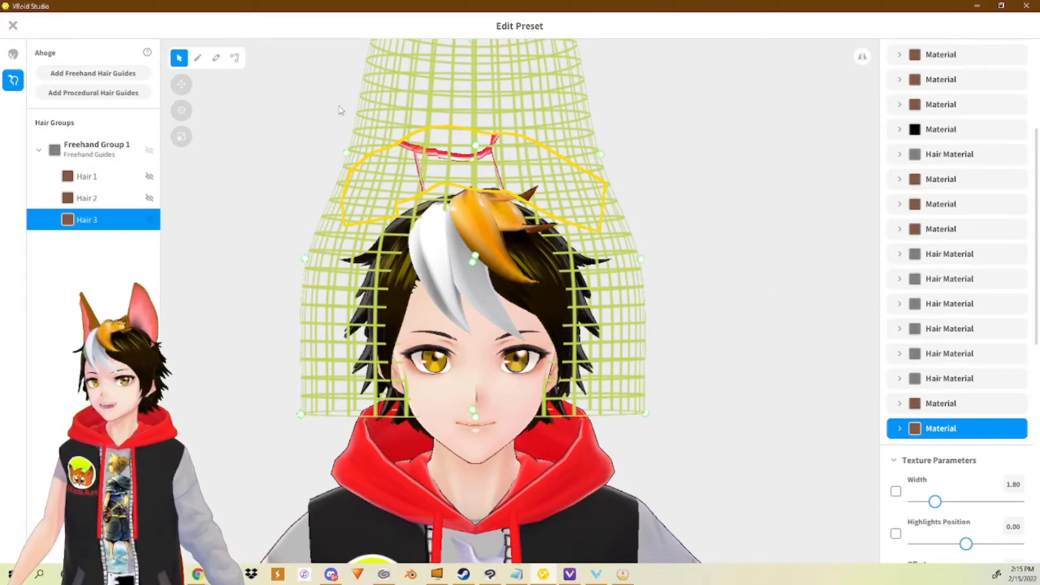
pyautogui.click(234, 57)
pyautogui.moveTo(603, 209); pyautogui.dragTo(591, 125)
pyautogui.hotkey('ctrl', 'z')
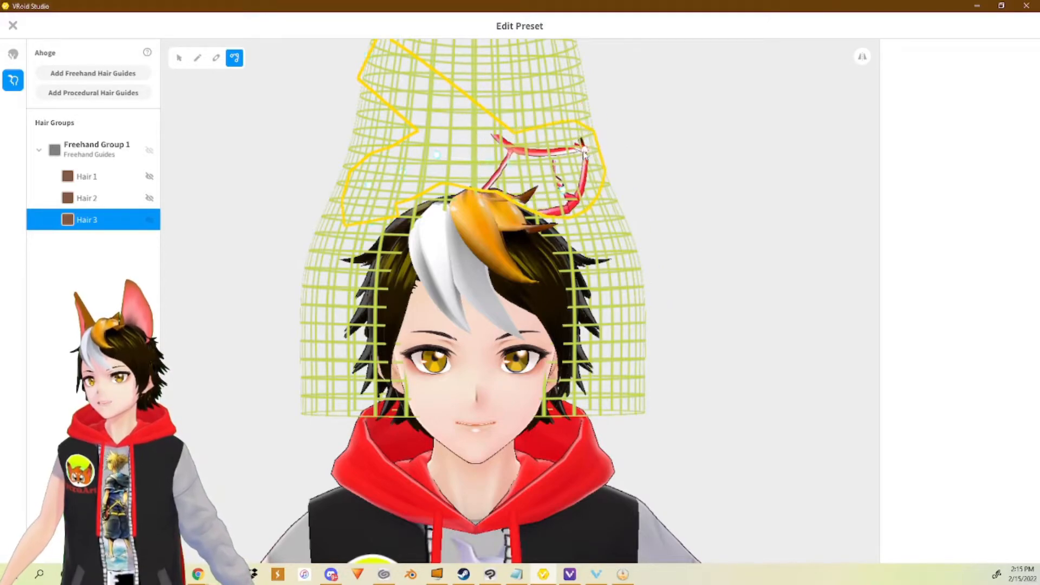
pyautogui.hotkey('ctrl', 'z')
pyautogui.hotkey('ctrl', 'z')
pyautogui.hotkey('ctrl', 'z')
pyautogui.rightClick(104, 227)
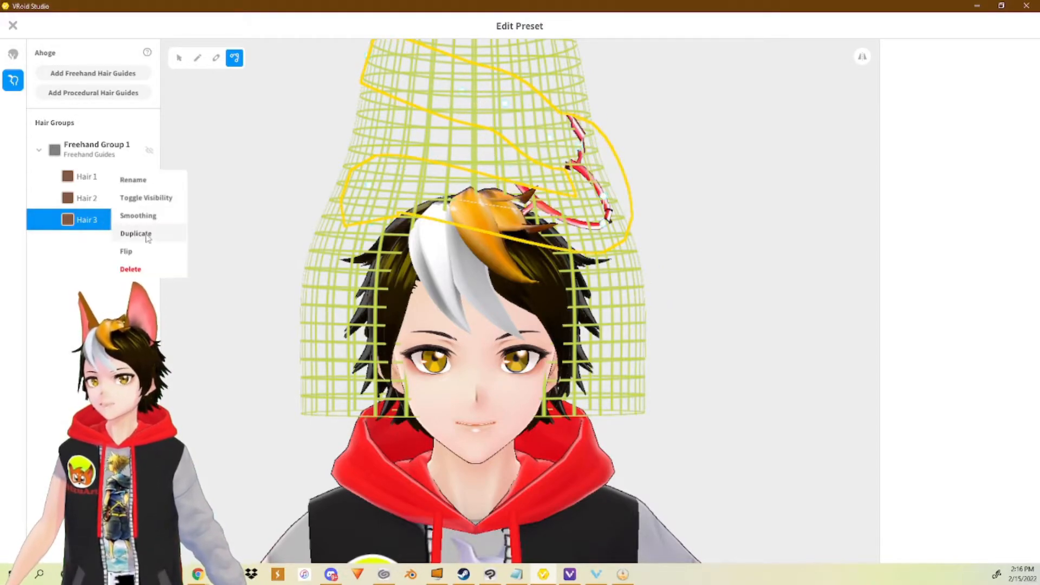
pyautogui.click(139, 268)
# - Draw a short new strand on top of the head and assign it the sideways headband material
pyautogui.click(197, 58)
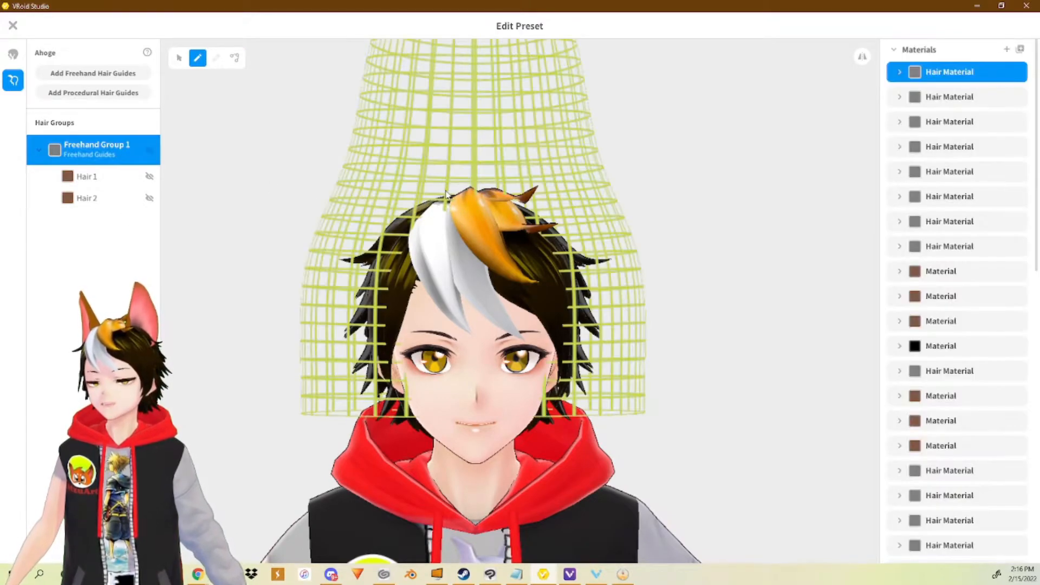
pyautogui.moveTo(441, 184); pyautogui.dragTo(467, 185)
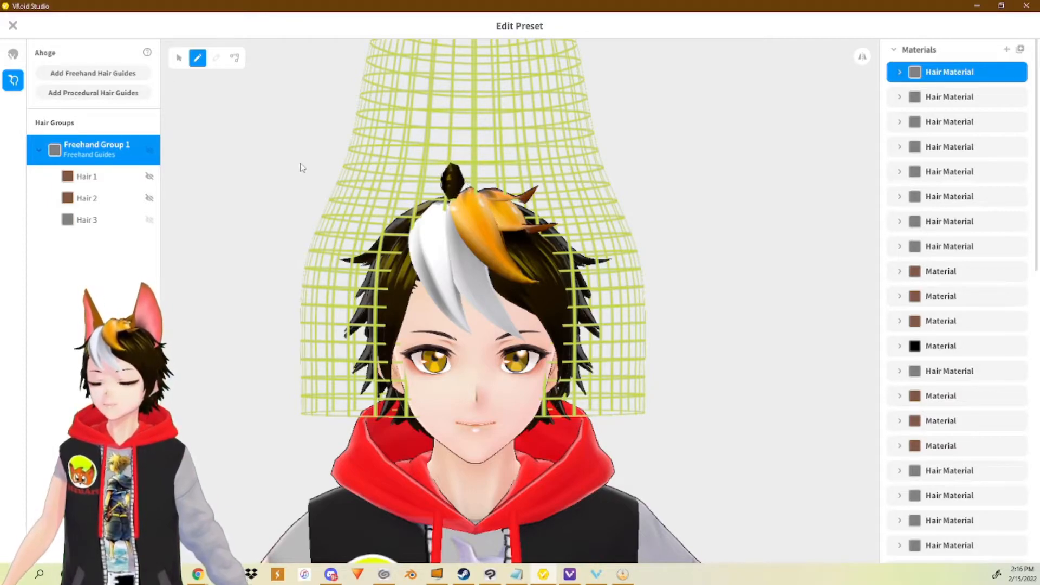
pyautogui.click(85, 221)
pyautogui.scroll(-3, 953, 433)
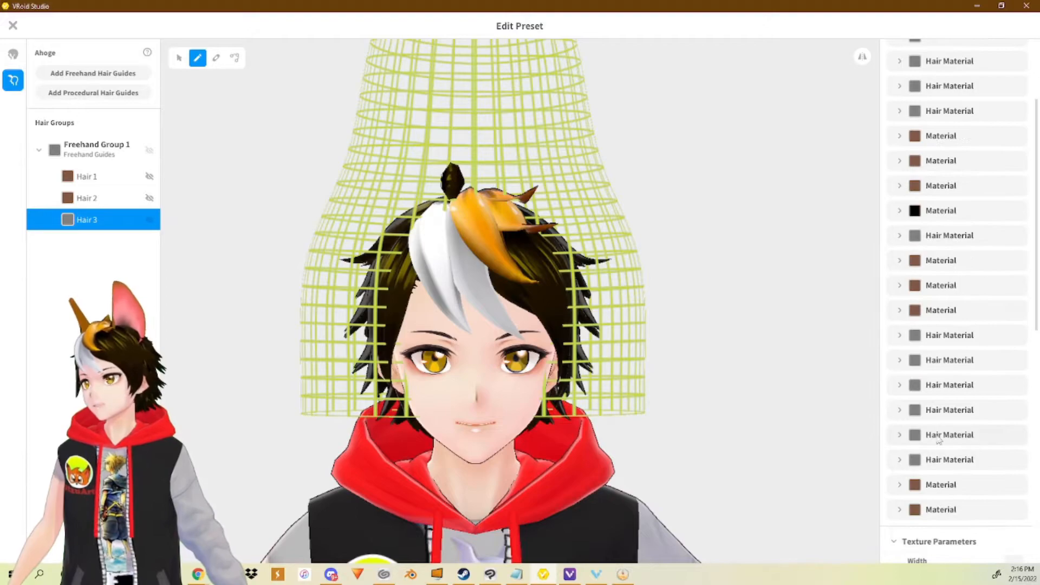
pyautogui.click(937, 510)
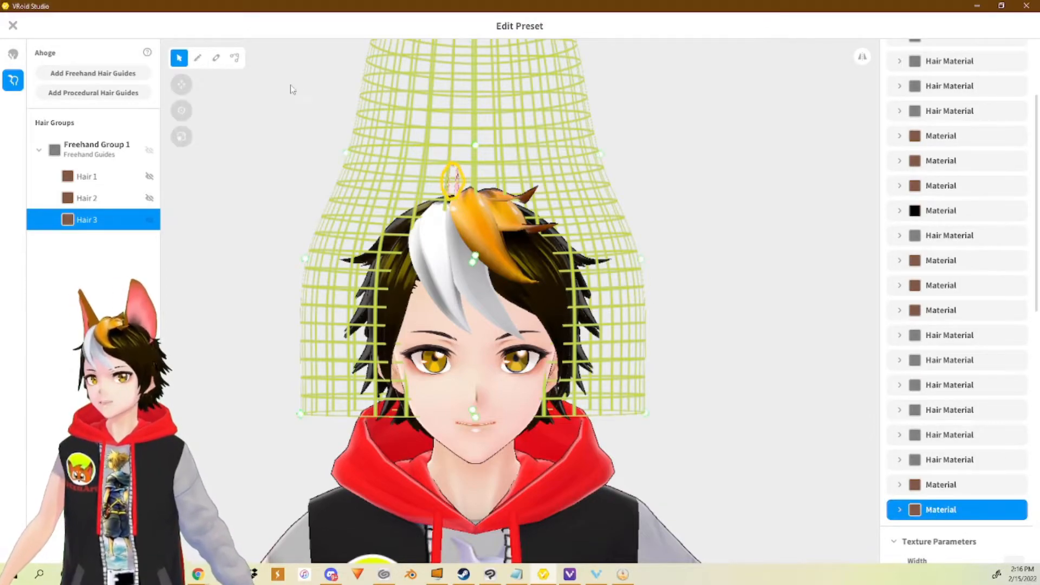
# - Stretch the Hair 3 strand sideways across the head and set its texture offset to 0.14 and cross section to Flat
pyautogui.click(234, 58)
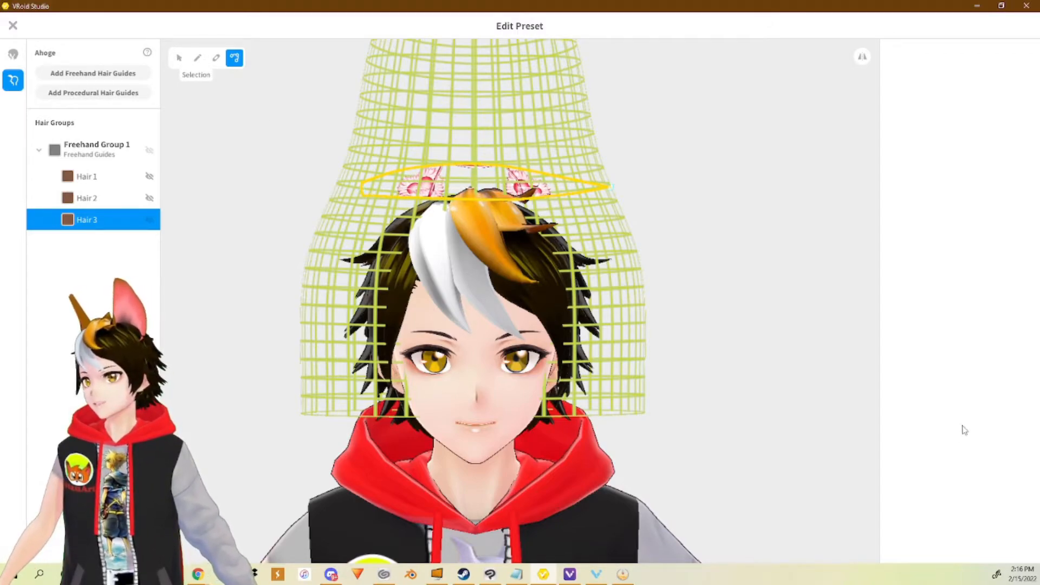
pyautogui.scroll(-5, 931, 406)
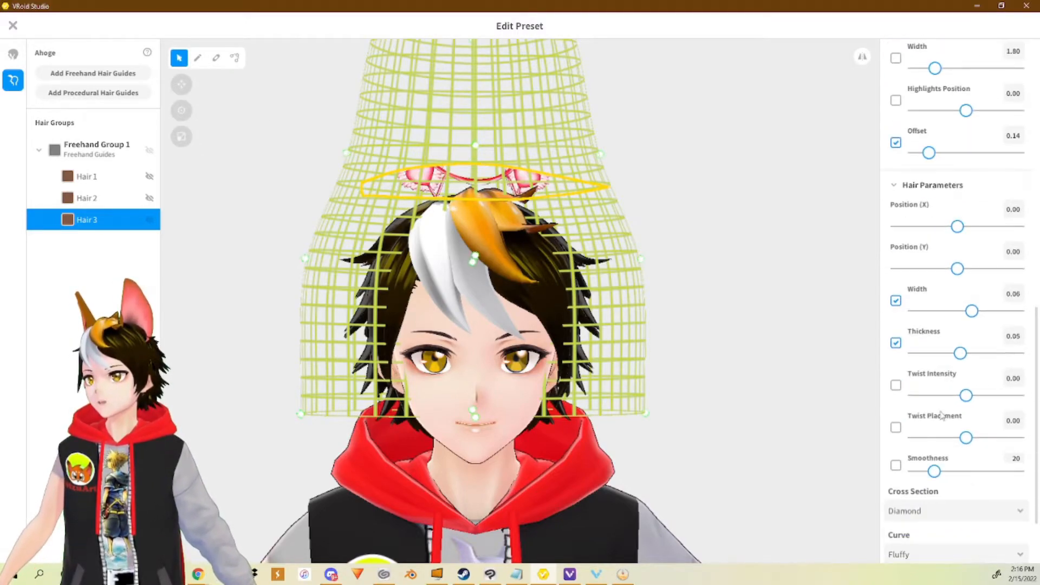
pyautogui.scroll(-2, 942, 415)
pyautogui.click(976, 420)
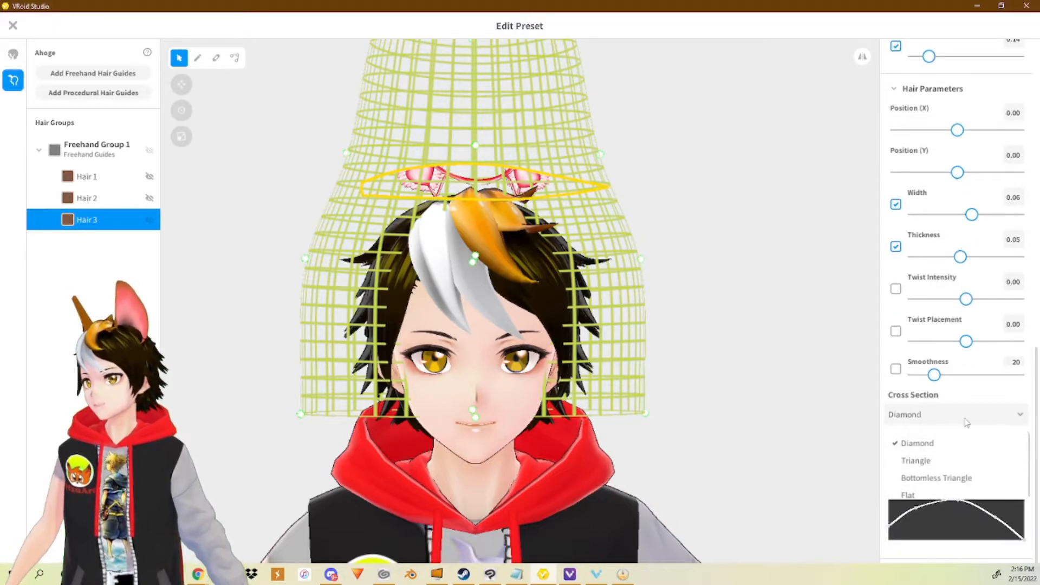
pyautogui.click(924, 495)
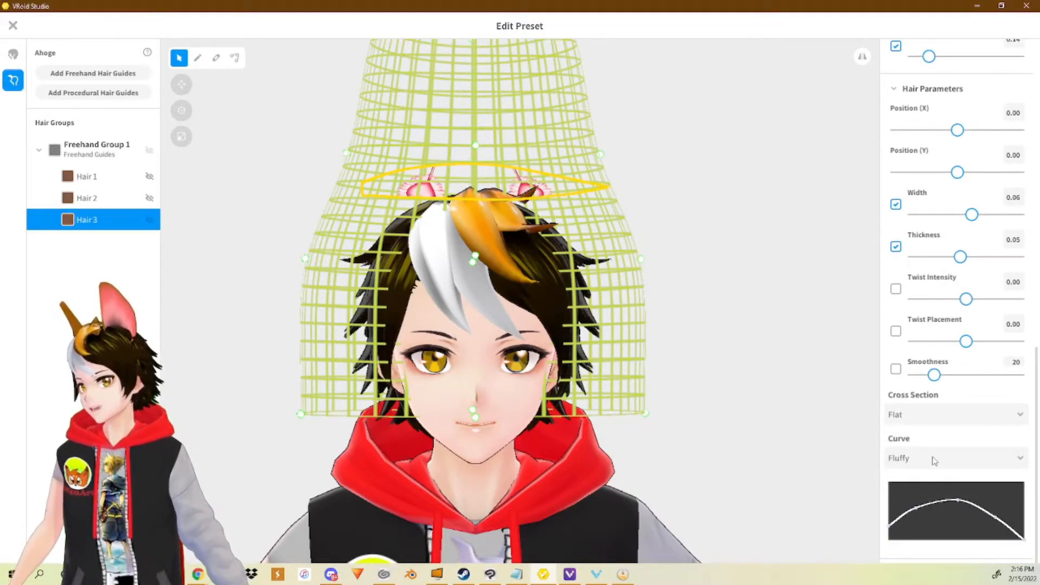
# - Set the Hair 3 strand's curve to Straight with every curve point raised to the maximum, and its texture offset to 0.44
pyautogui.click(934, 460)
pyautogui.click(921, 501)
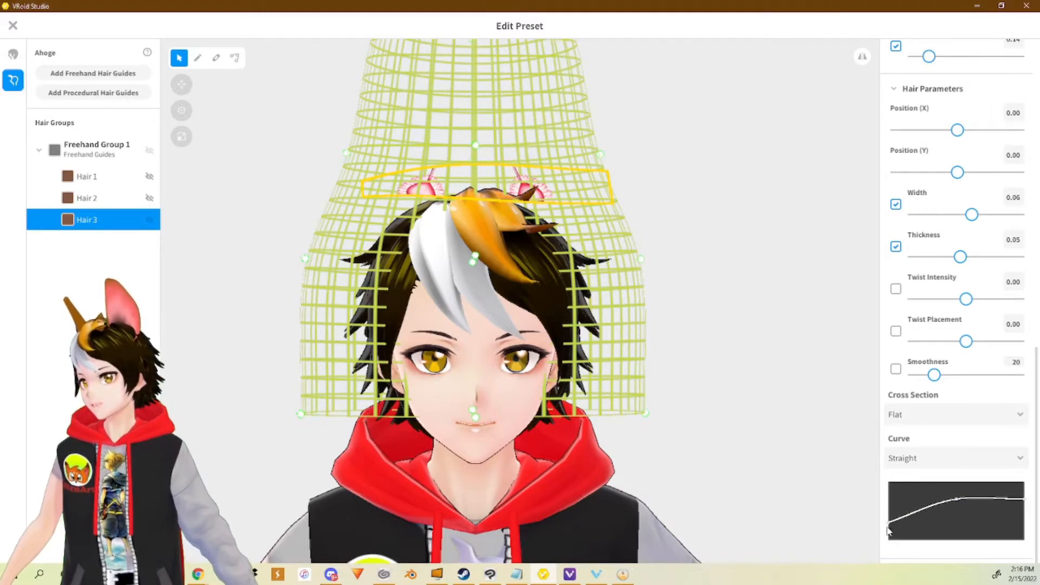
pyautogui.moveTo(891, 528); pyautogui.dragTo(886, 481)
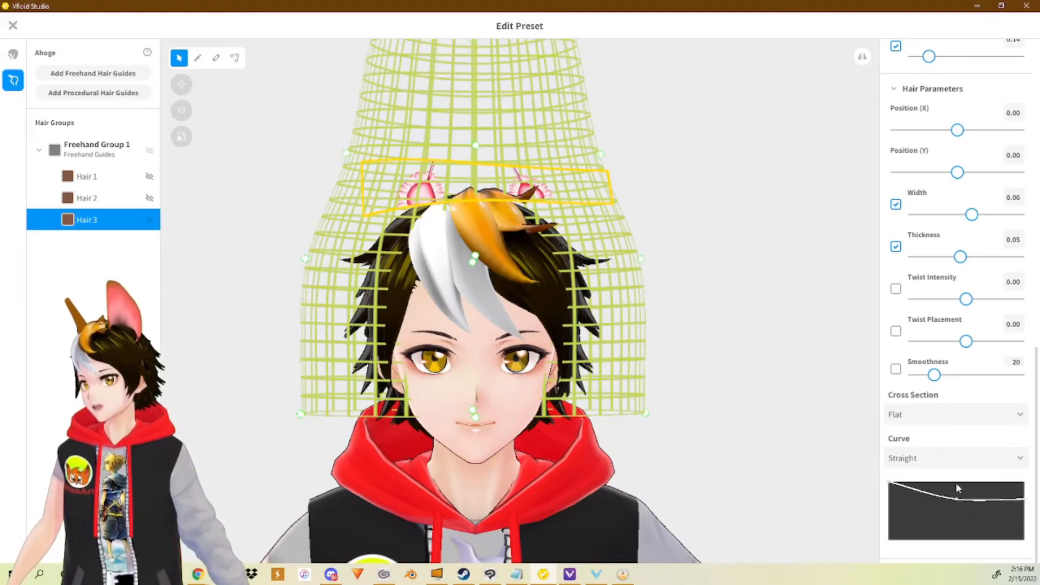
pyautogui.moveTo(957, 492); pyautogui.dragTo(955, 481)
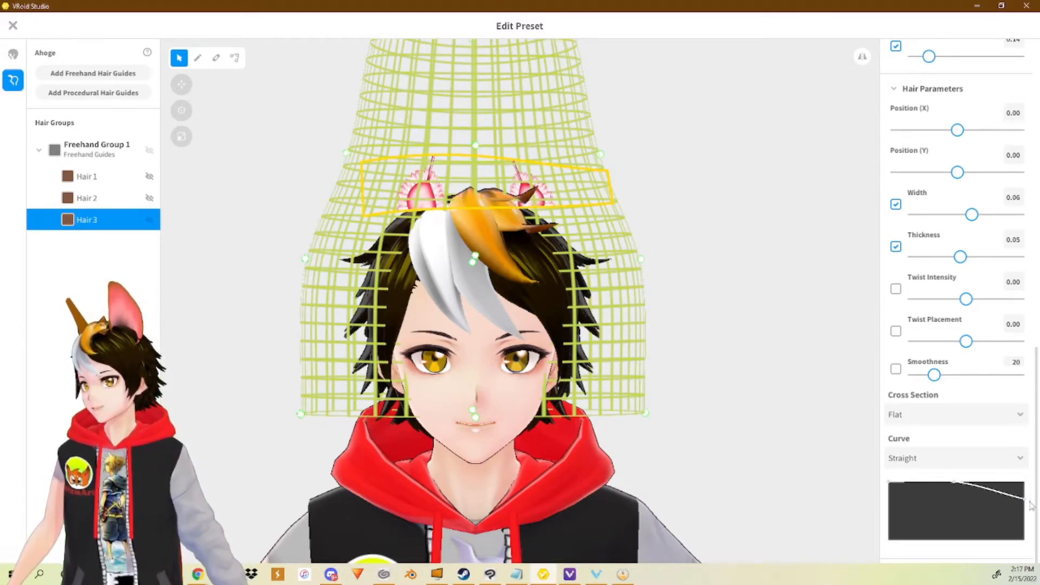
pyautogui.moveTo(1025, 501); pyautogui.dragTo(1023, 481)
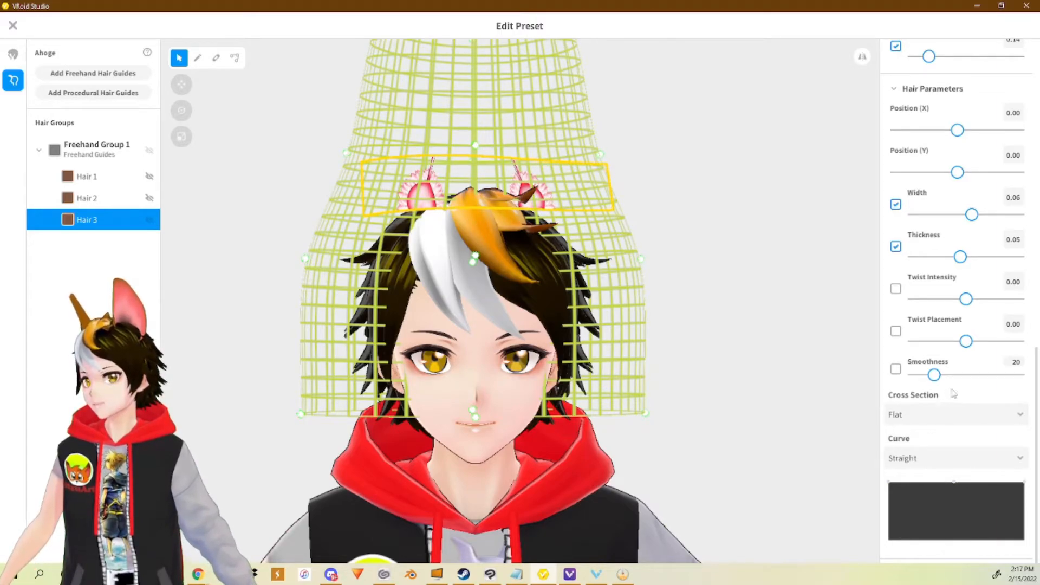
pyautogui.scroll(7, 953, 390)
pyautogui.moveTo(930, 247); pyautogui.dragTo(960, 246)
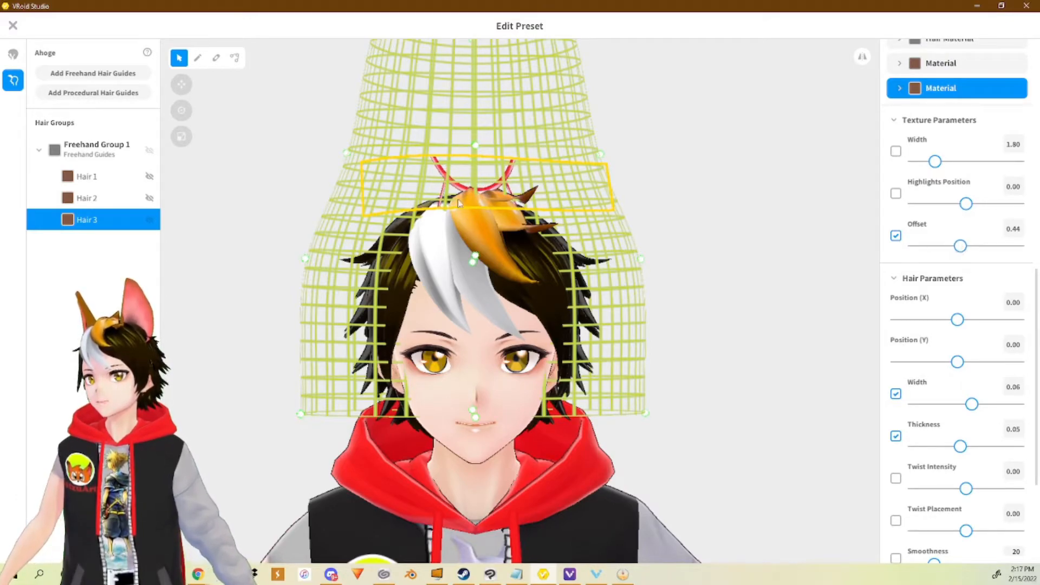
# - Move the Hair 3 strand's control points to widen its ends and level it horizontally above the head
pyautogui.click(235, 57)
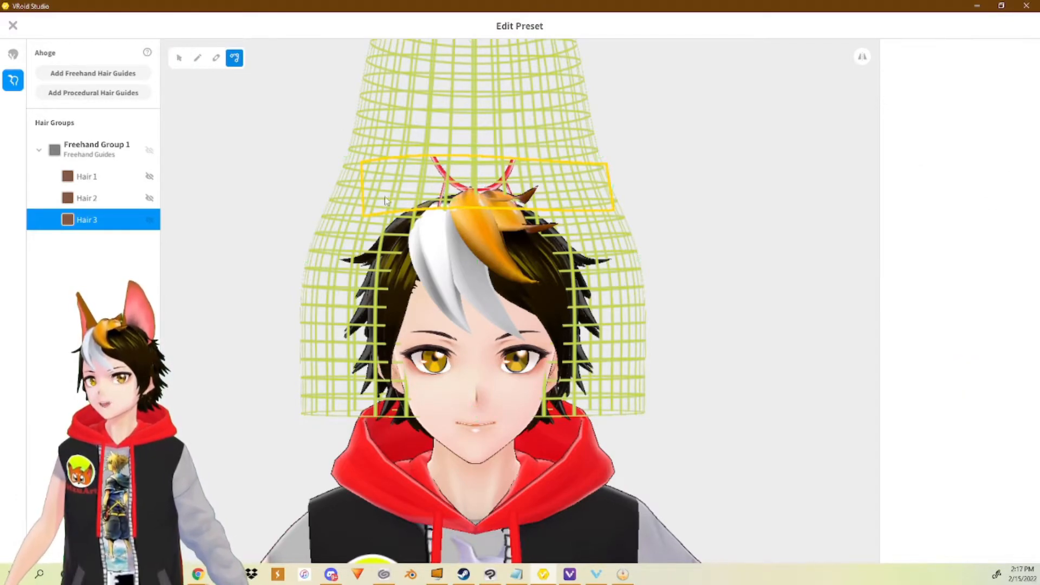
pyautogui.moveTo(362, 189); pyautogui.dragTo(340, 196)
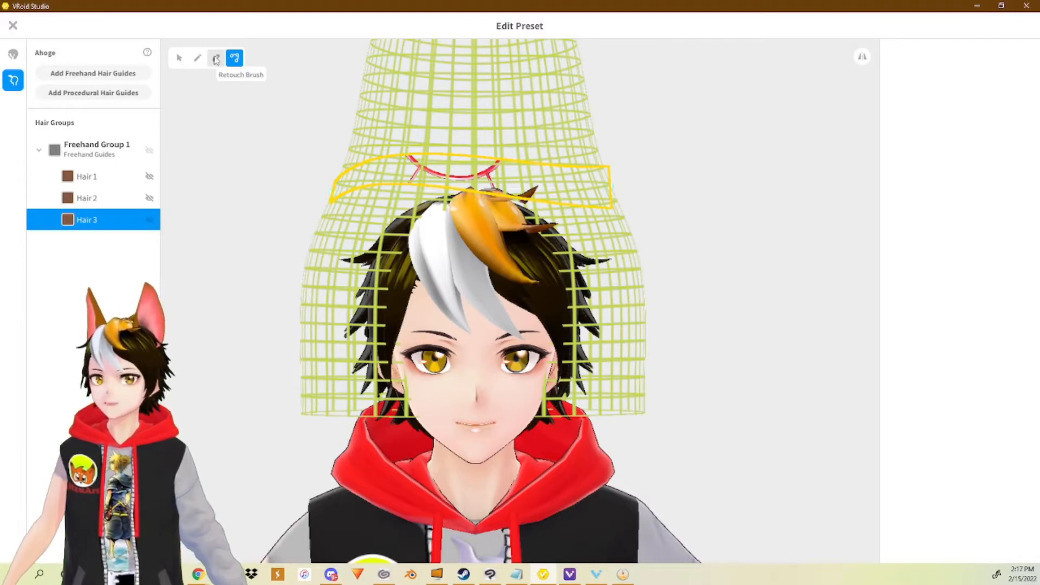
pyautogui.click(216, 59)
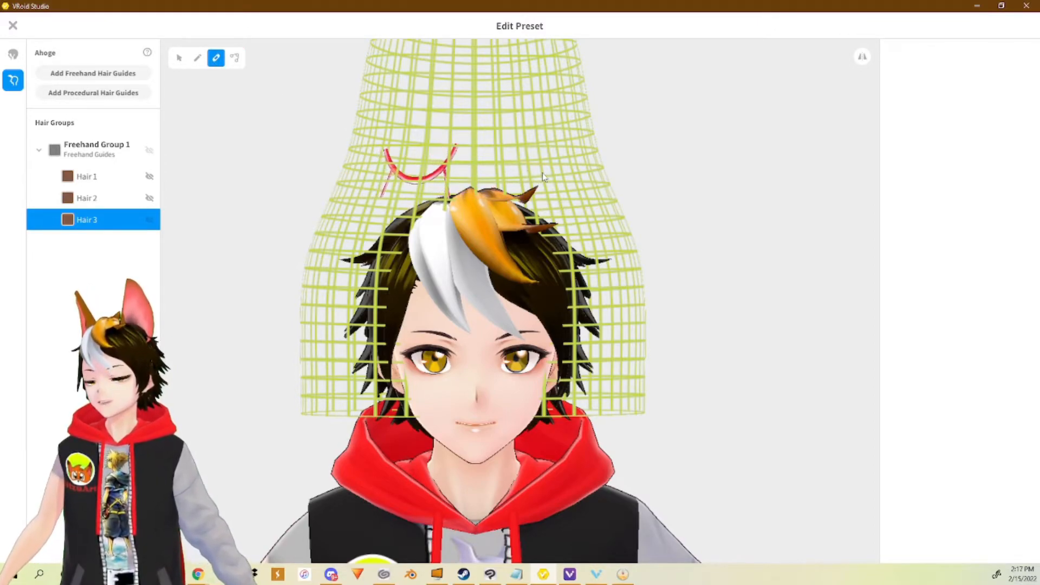
pyautogui.click(235, 60)
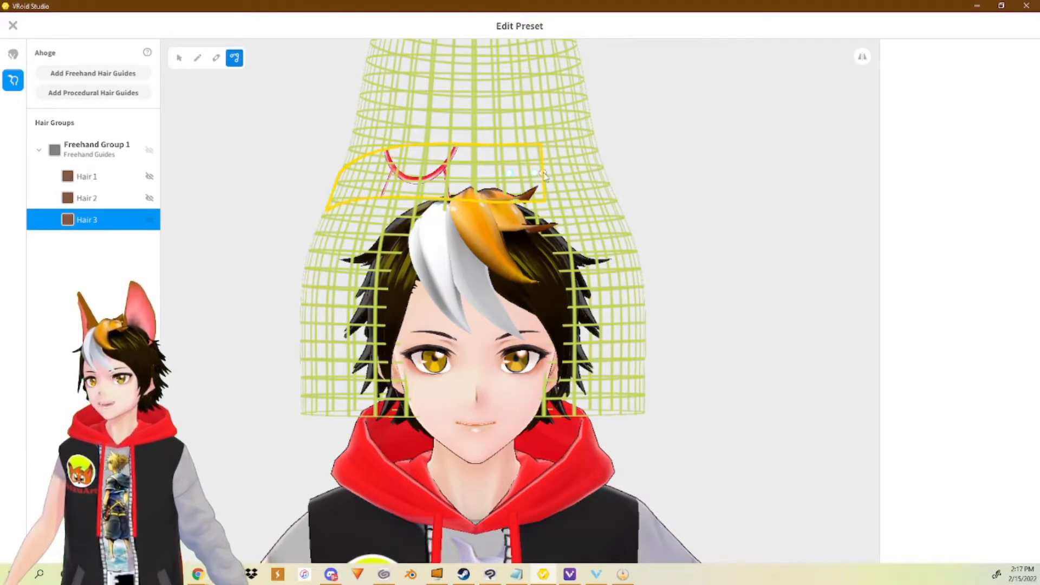
pyautogui.moveTo(578, 179); pyautogui.dragTo(619, 184)
pyautogui.moveTo(509, 173); pyautogui.dragTo(410, 187)
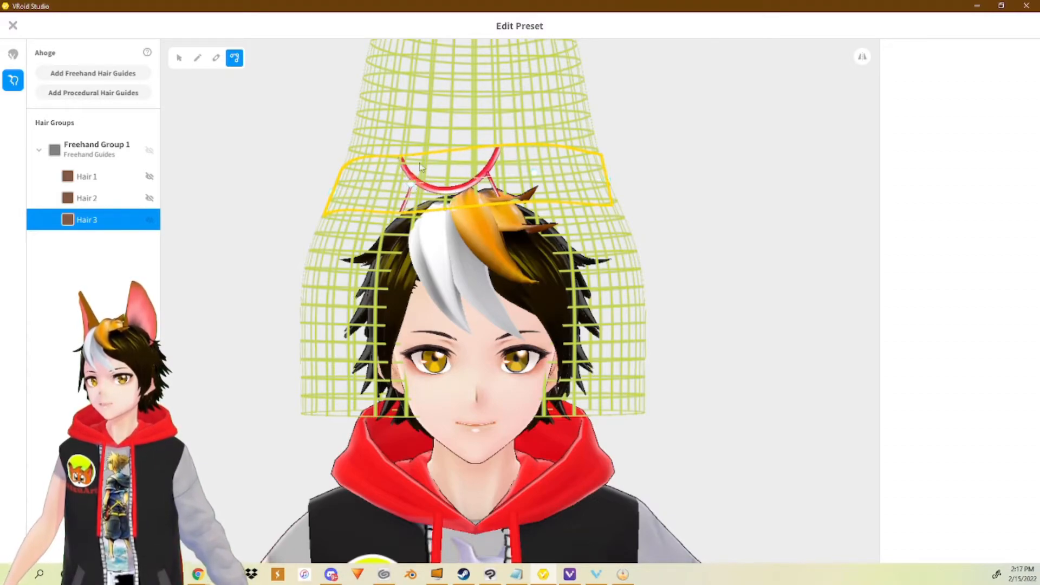
# - Flip the Hair 3 strand end for end by swapping its end control points to the opposite sides of the head
pyautogui.moveTo(336, 189); pyautogui.dragTo(461, 135)
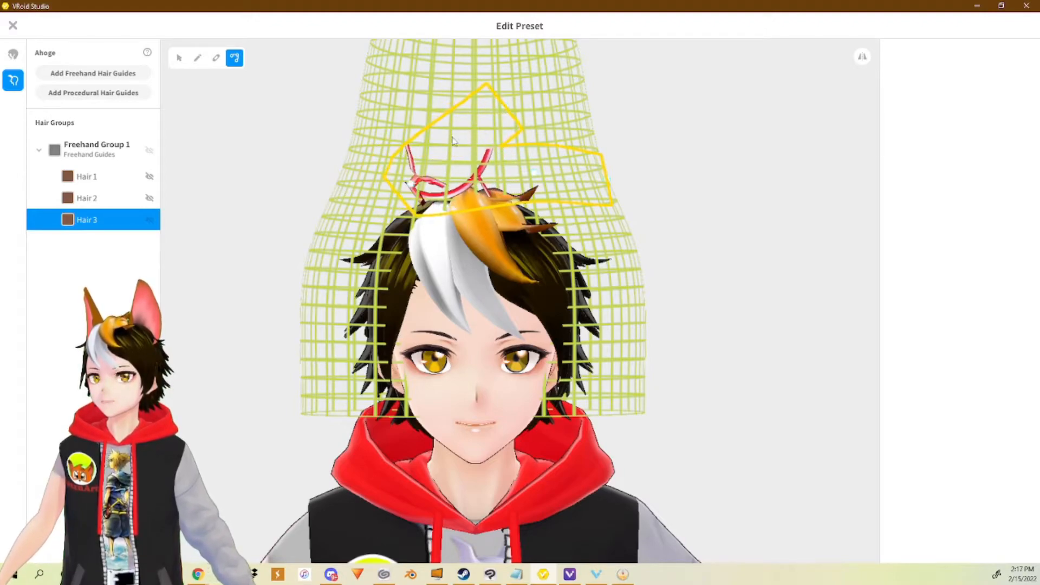
pyautogui.moveTo(410, 182)
pyautogui.mouseDown()
pyautogui.moveTo(497, 166)
pyautogui.moveTo(410, 178)
pyautogui.mouseUp()
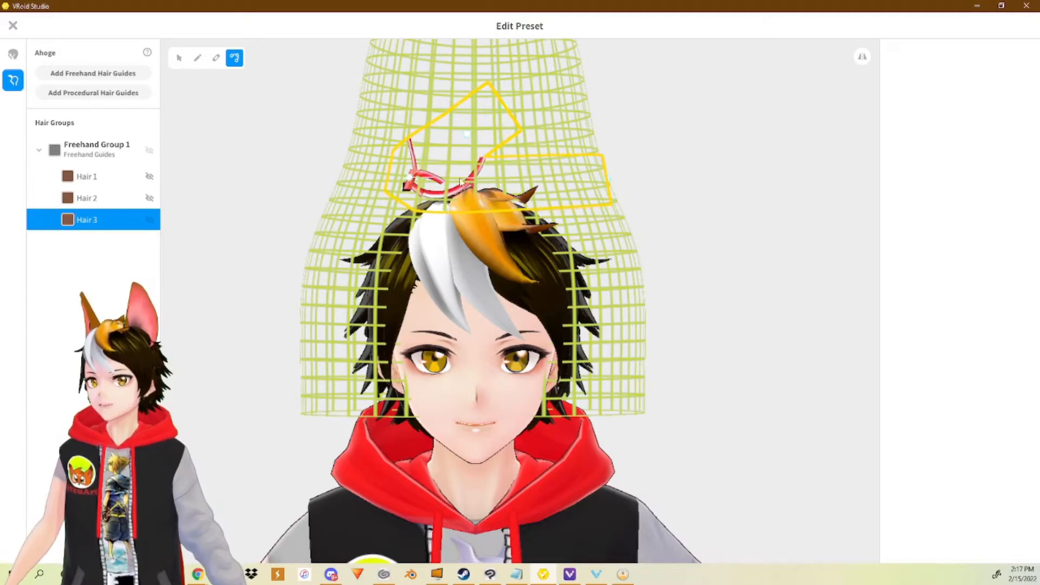
pyautogui.moveTo(604, 184); pyautogui.dragTo(319, 216)
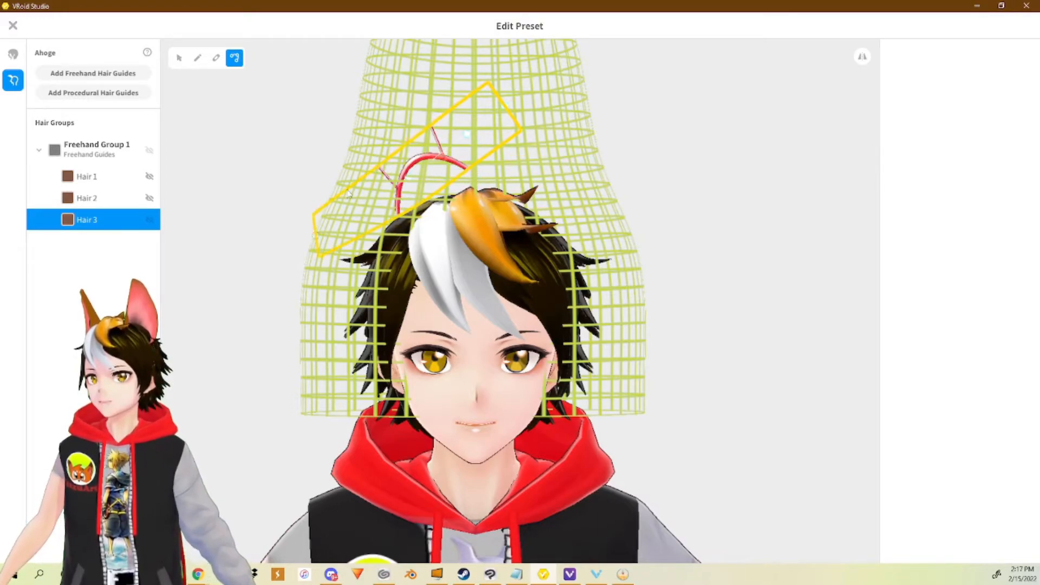
pyautogui.moveTo(507, 109); pyautogui.dragTo(609, 196)
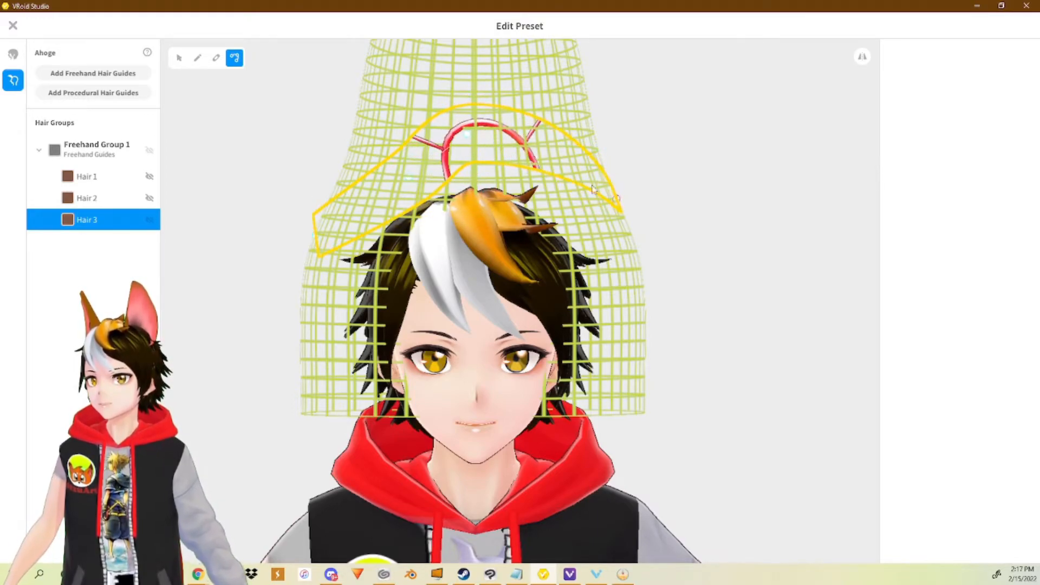
# - Lower and level the Hair 3 strand's control points so the headband arc rests across the top of the head
pyautogui.moveTo(469, 137); pyautogui.dragTo(521, 222)
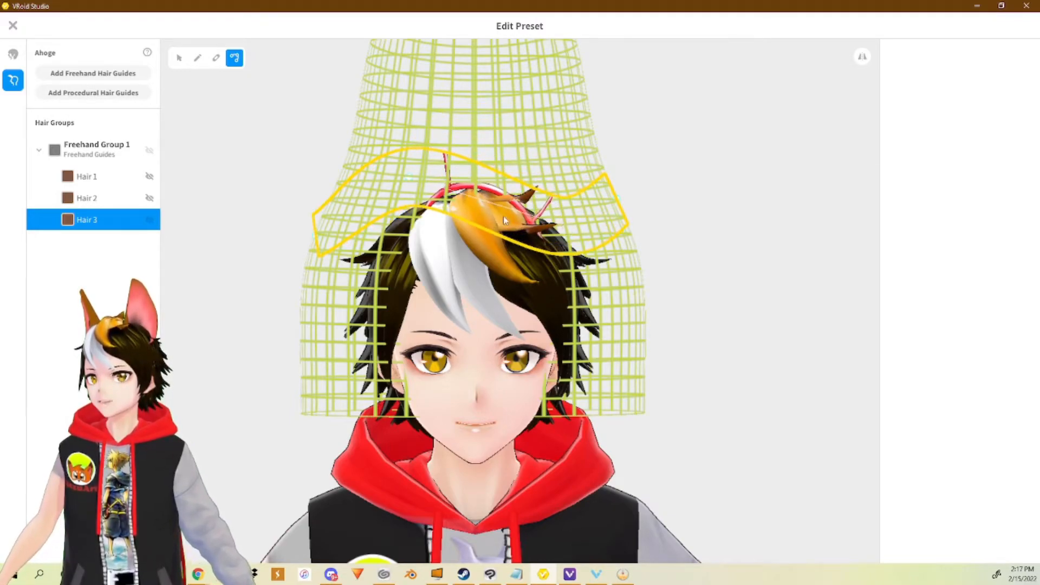
pyautogui.moveTo(415, 184); pyautogui.dragTo(347, 201)
pyautogui.moveTo(568, 227); pyautogui.dragTo(542, 204)
pyautogui.moveTo(616, 199)
pyautogui.mouseDown()
pyautogui.moveTo(598, 201)
pyautogui.moveTo(611, 207)
pyautogui.mouseUp()
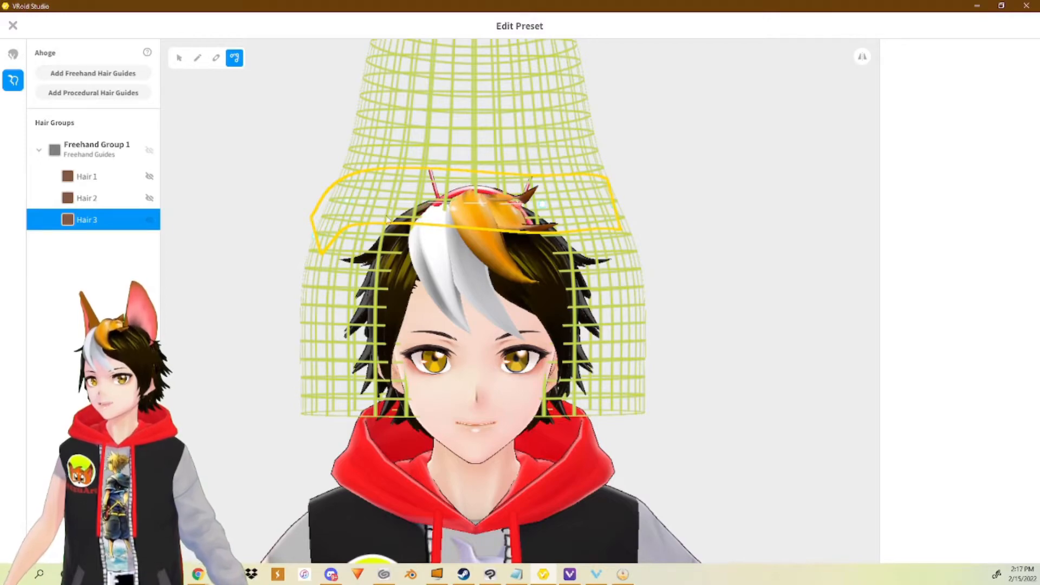
pyautogui.moveTo(348, 201); pyautogui.dragTo(375, 209)
pyautogui.moveTo(315, 237); pyautogui.dragTo(307, 231)
pyautogui.moveTo(322, 232); pyautogui.dragTo(366, 234, button='right')
pyautogui.moveTo(334, 230); pyautogui.dragTo(305, 234)
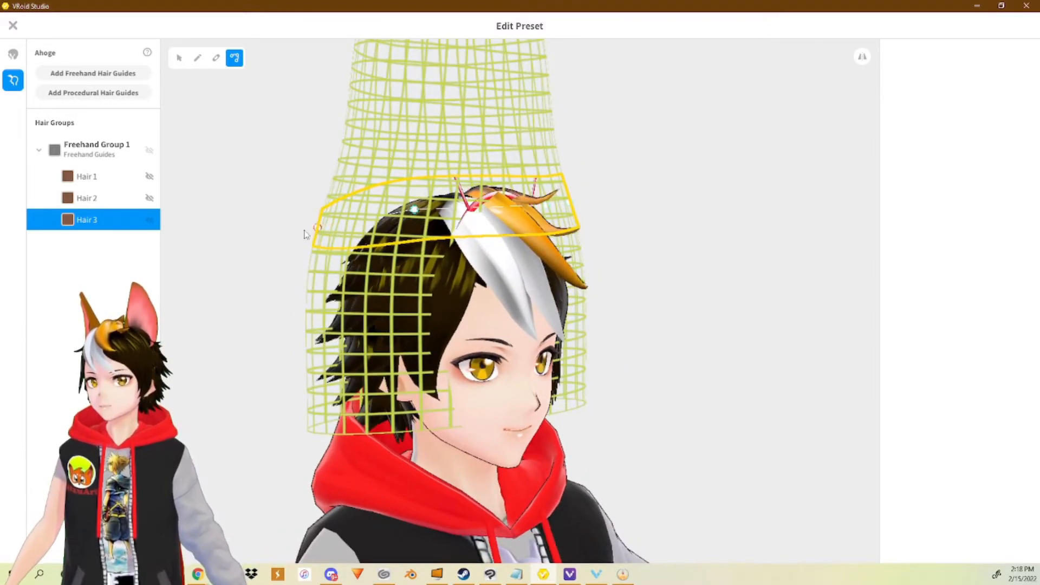
pyautogui.moveTo(509, 234); pyautogui.dragTo(484, 233, button='right')
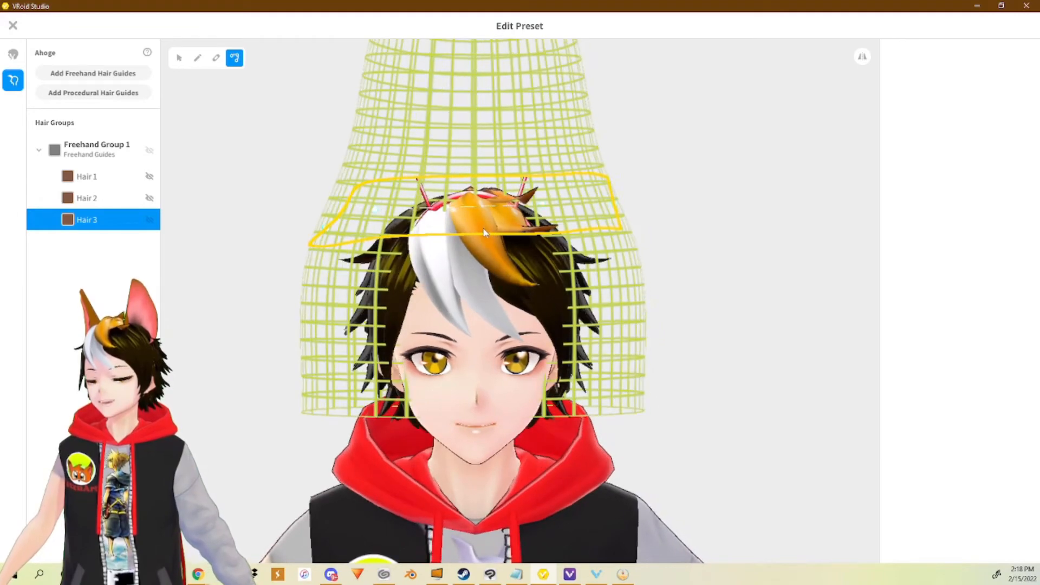
pyautogui.moveTo(547, 215); pyautogui.dragTo(541, 217)
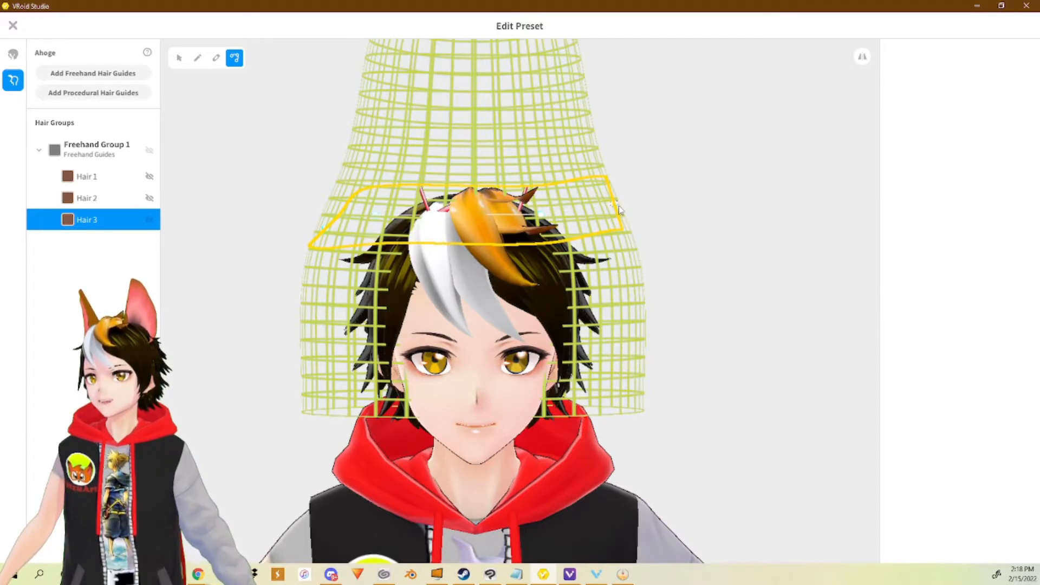
# - Show the Hair 2 and Hair 1 strands again and nudge a Hair 1 control point slightly inward beside the head
pyautogui.click(150, 198)
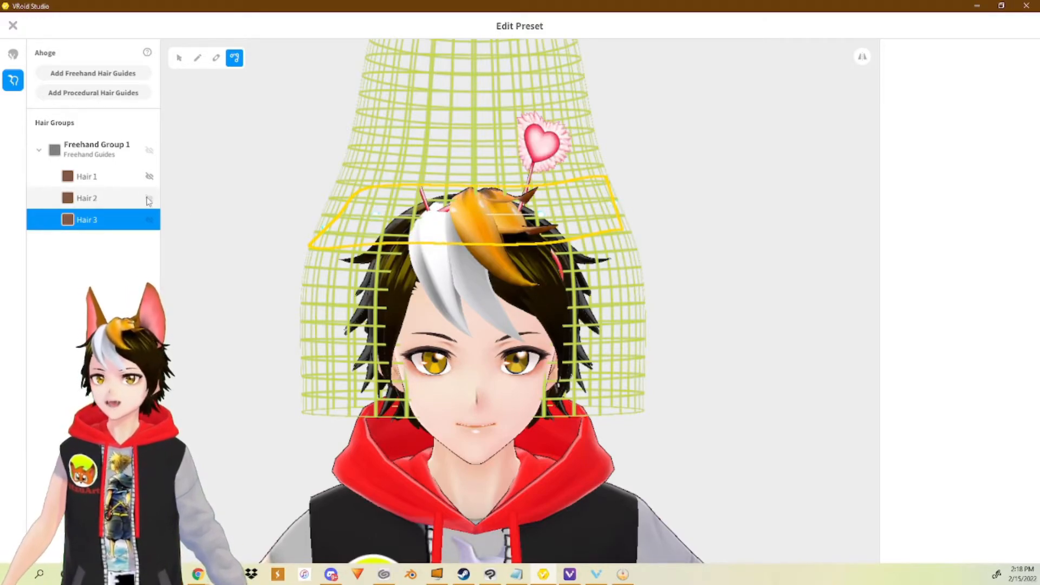
pyautogui.click(150, 177)
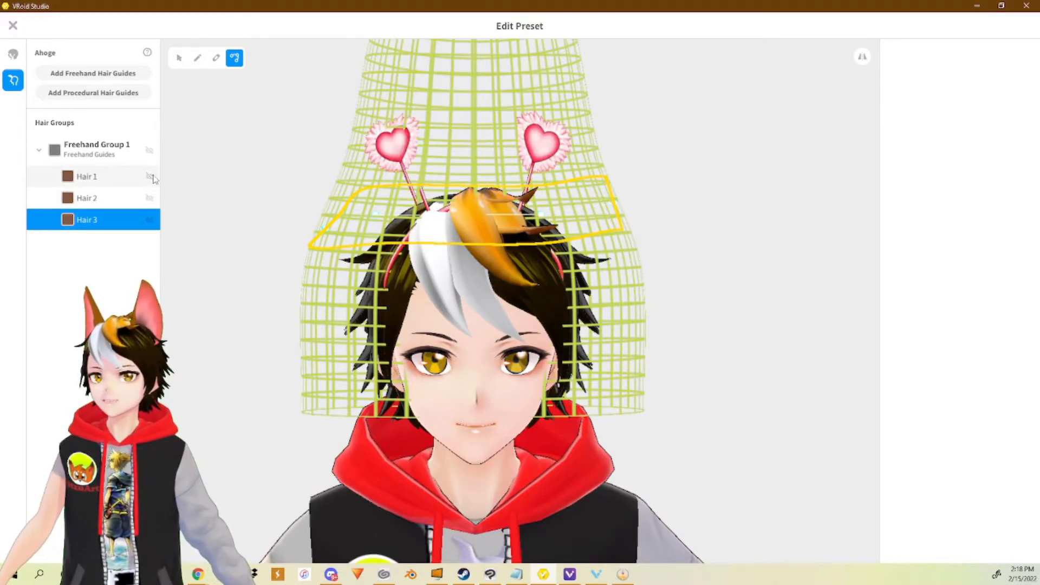
pyautogui.click(399, 150)
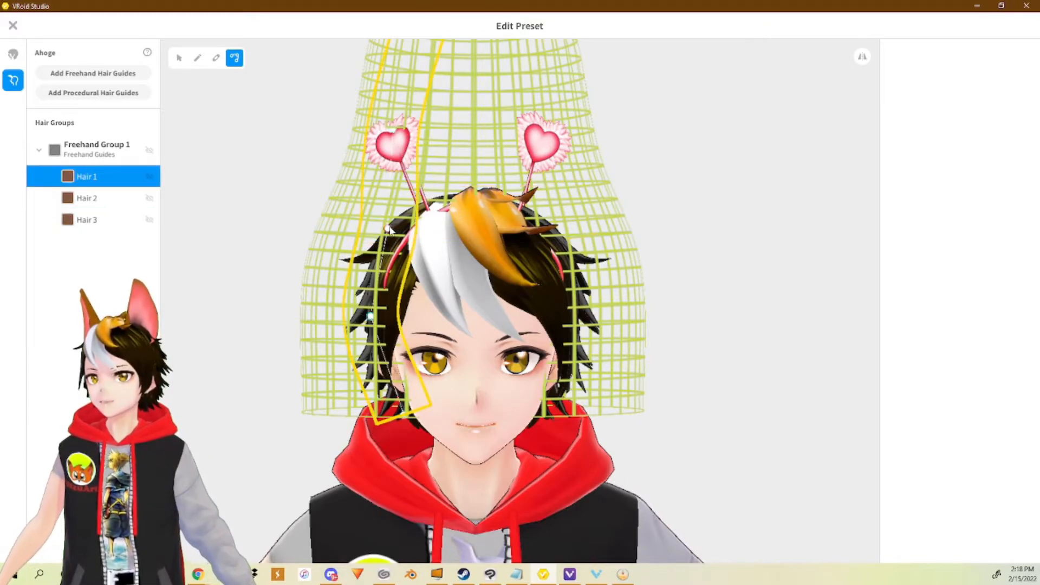
pyautogui.moveTo(391, 227); pyautogui.dragTo(397, 225)
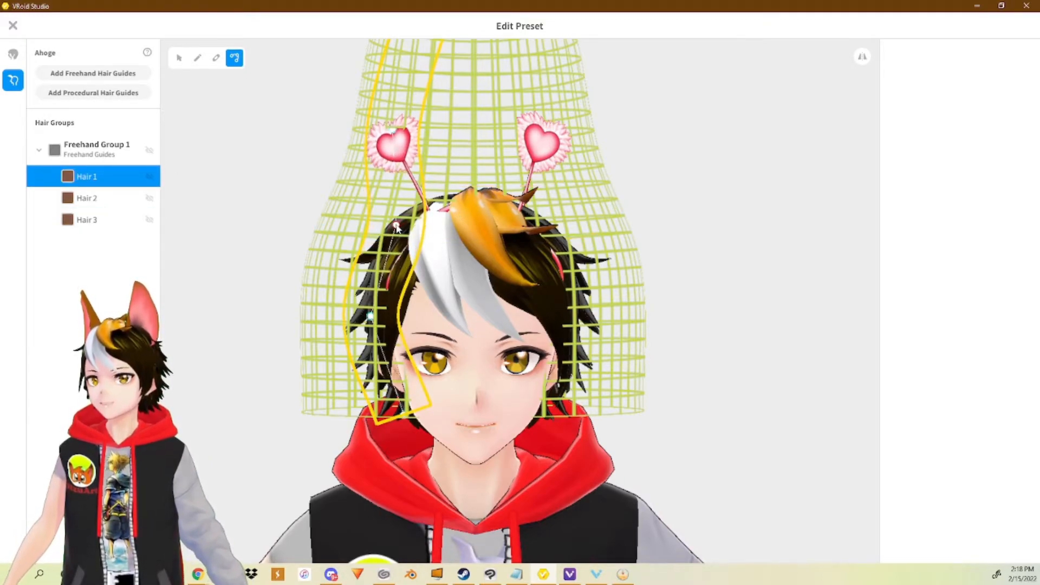
# - Add a second freehand hair guide group, select it and collapse Freehand Group 1
pyautogui.scroll(-5, 524, 236)
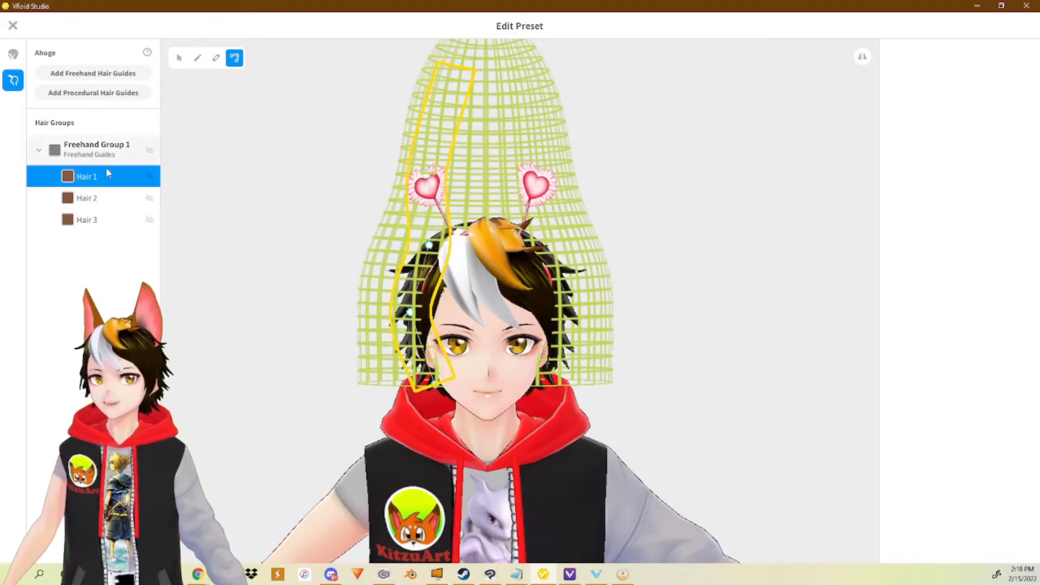
pyautogui.click(99, 76)
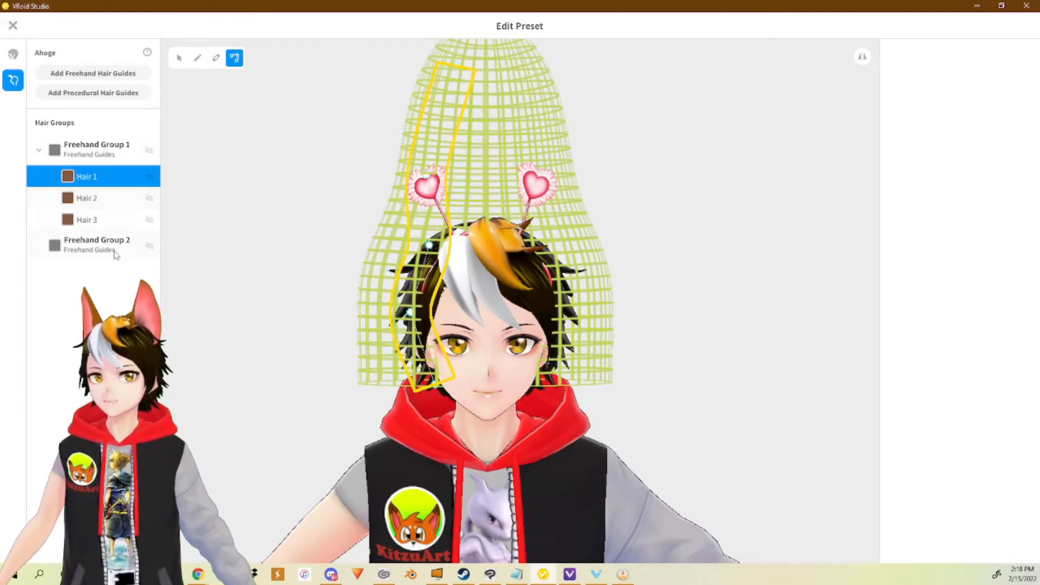
pyautogui.click(88, 248)
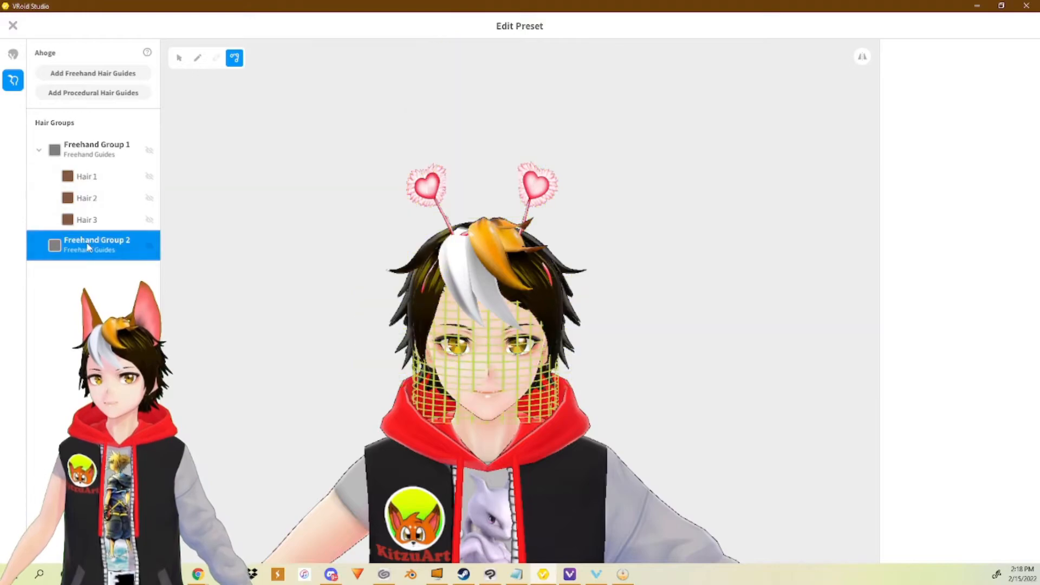
pyautogui.click(38, 151)
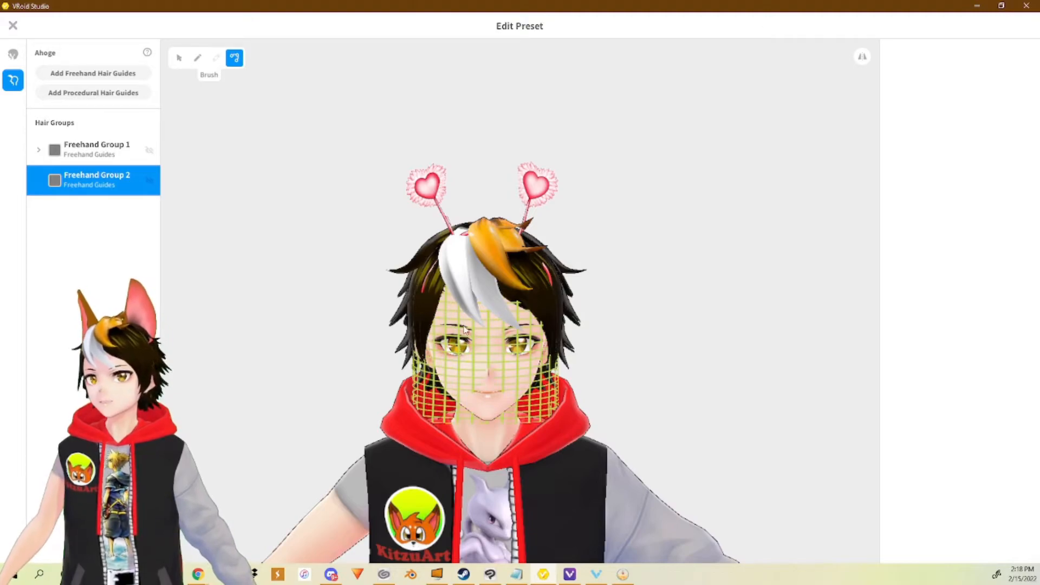
# - Draw a short horizontal strand across the bridge of the nose in Freehand Group 2 with the Brush
pyautogui.moveTo(492, 395); pyautogui.dragTo(476, 314, button='middle')
pyautogui.scroll(3, 475, 314)
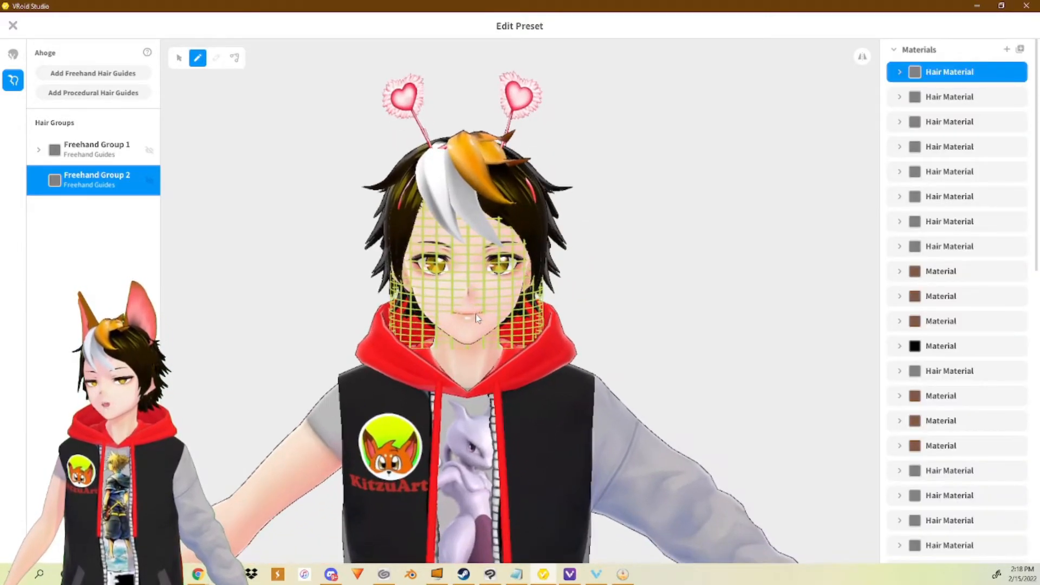
pyautogui.scroll(1, 474, 318)
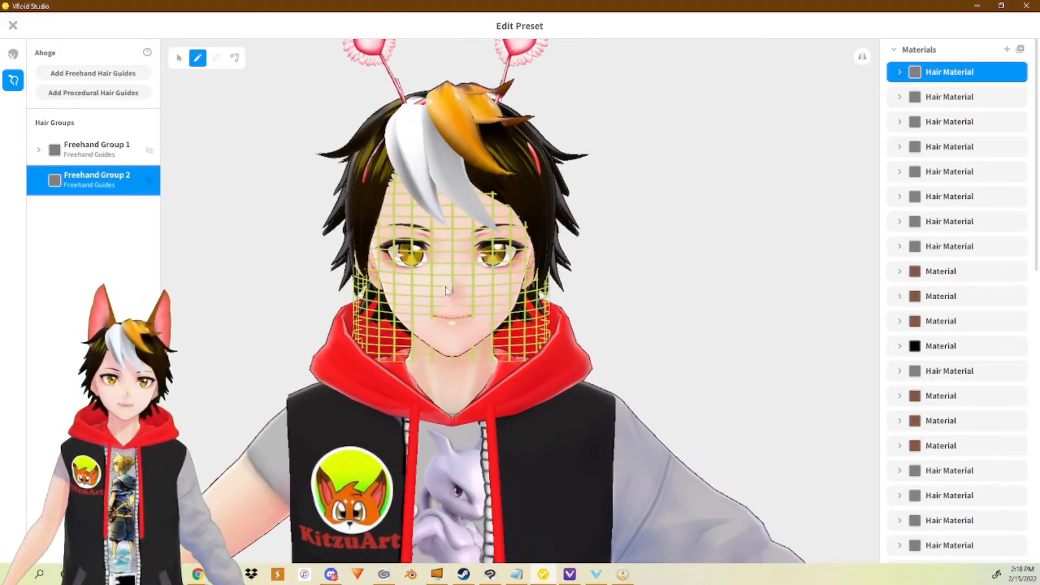
pyautogui.moveTo(449, 282); pyautogui.dragTo(455, 299, button='middle')
pyautogui.moveTo(403, 281); pyautogui.dragTo(499, 280)
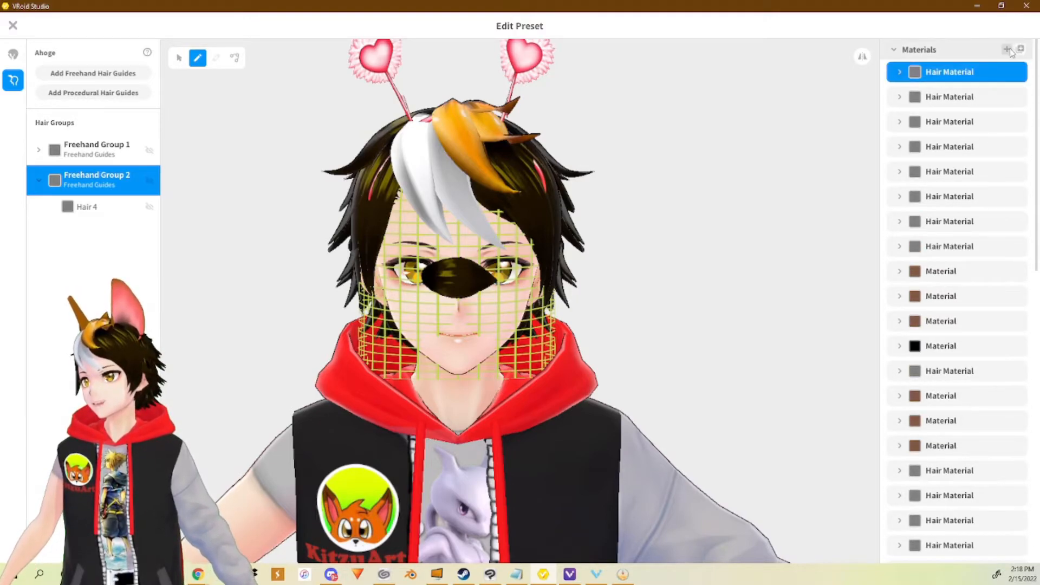
# - Create a new hair material and open its texture for editing
pyautogui.scroll(-4, 982, 317)
pyautogui.click(923, 454)
pyautogui.scroll(-2, 921, 453)
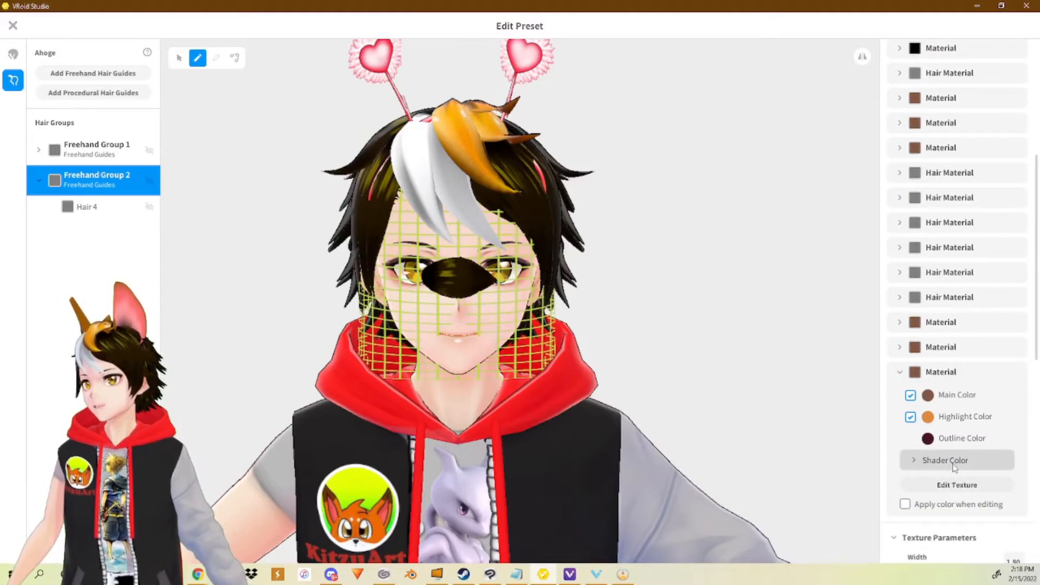
pyautogui.click(954, 466)
pyautogui.click(915, 461)
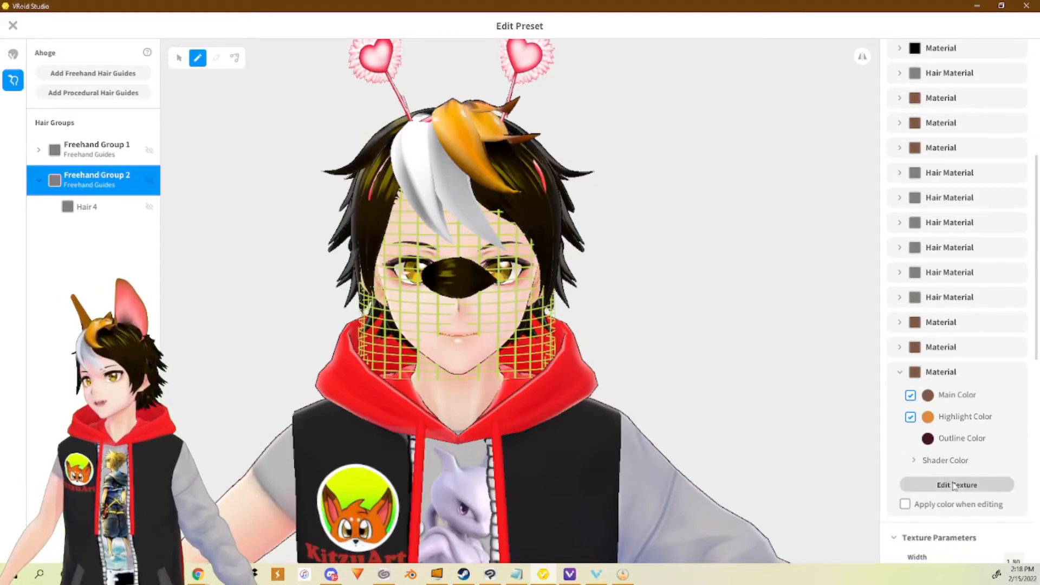
pyautogui.click(956, 485)
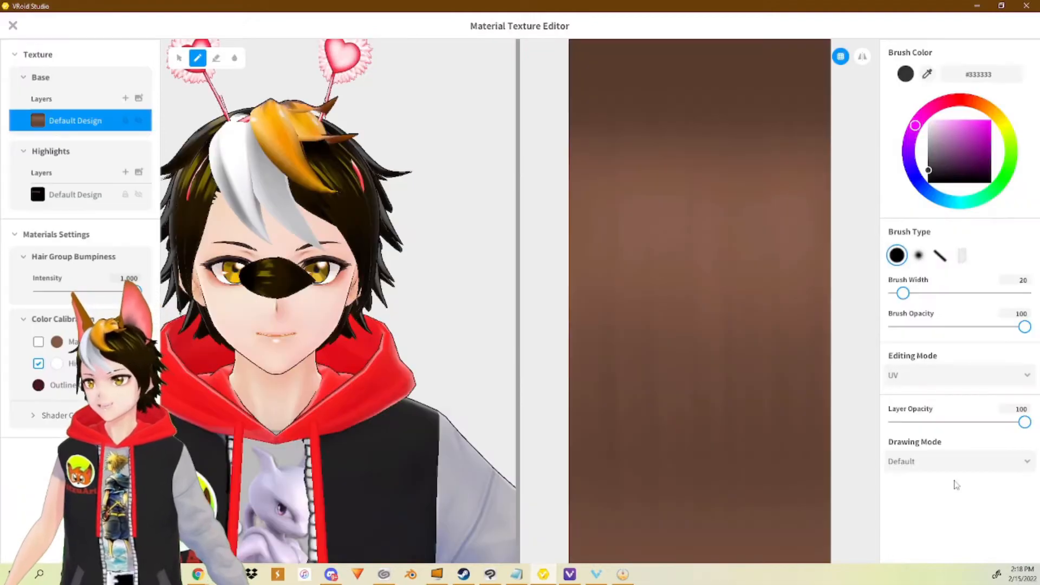
# - Add a new base layer, import the Glasses image into it, hide Default Design and close the texture editor
pyautogui.click(125, 99)
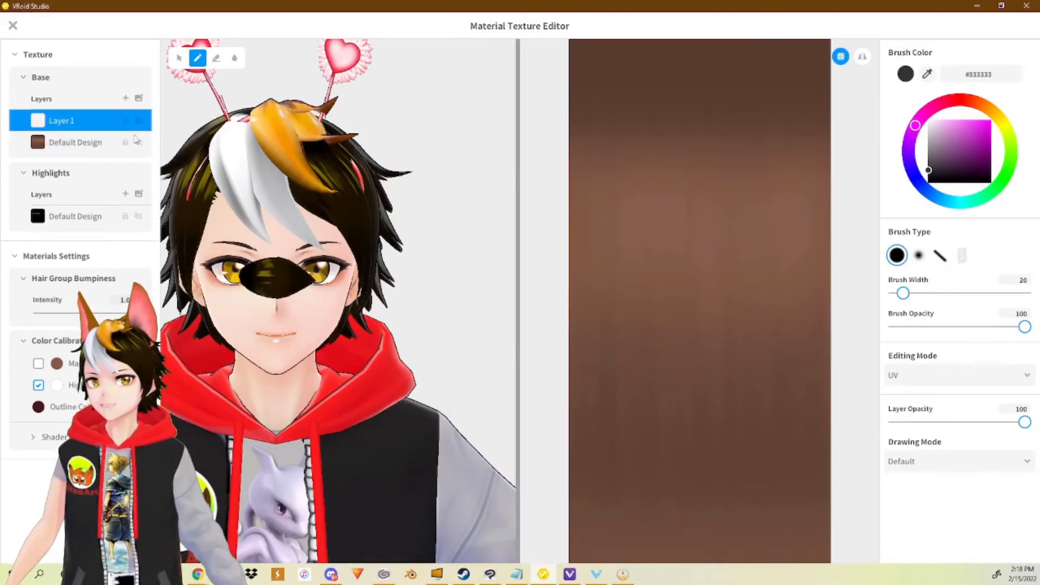
pyautogui.rightClick(76, 126)
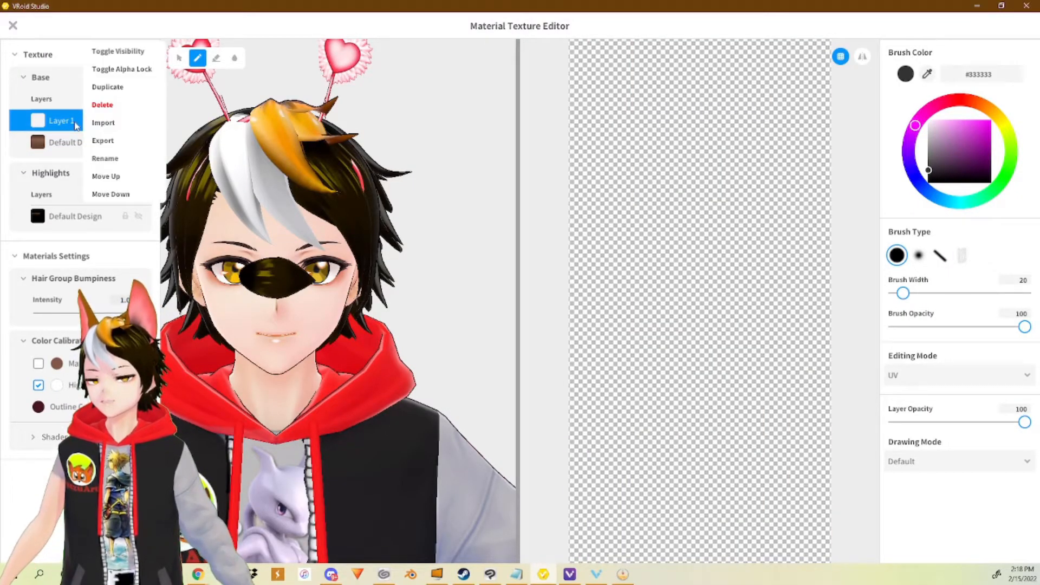
pyautogui.click(120, 129)
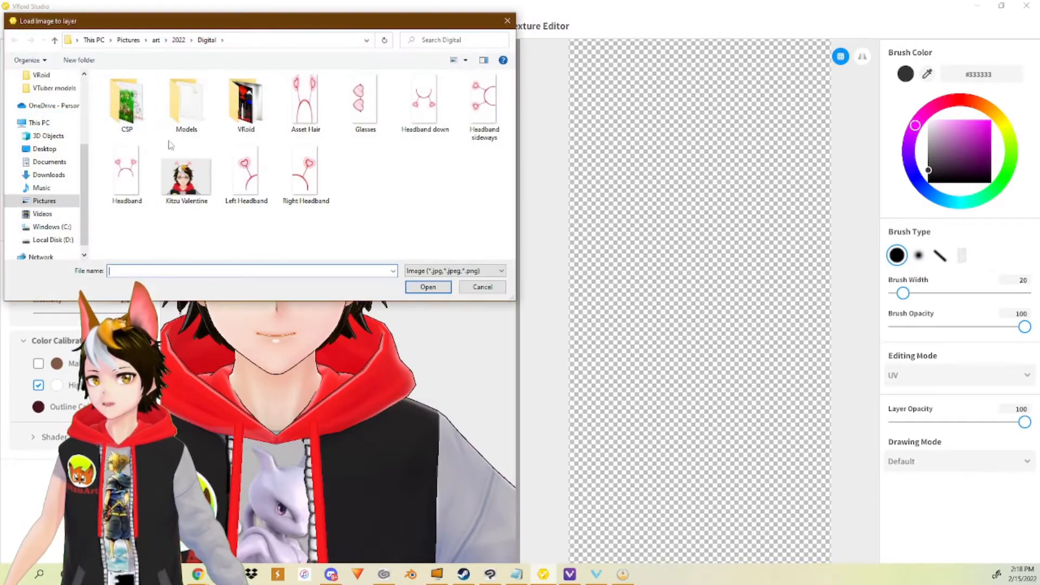
pyautogui.click(360, 116)
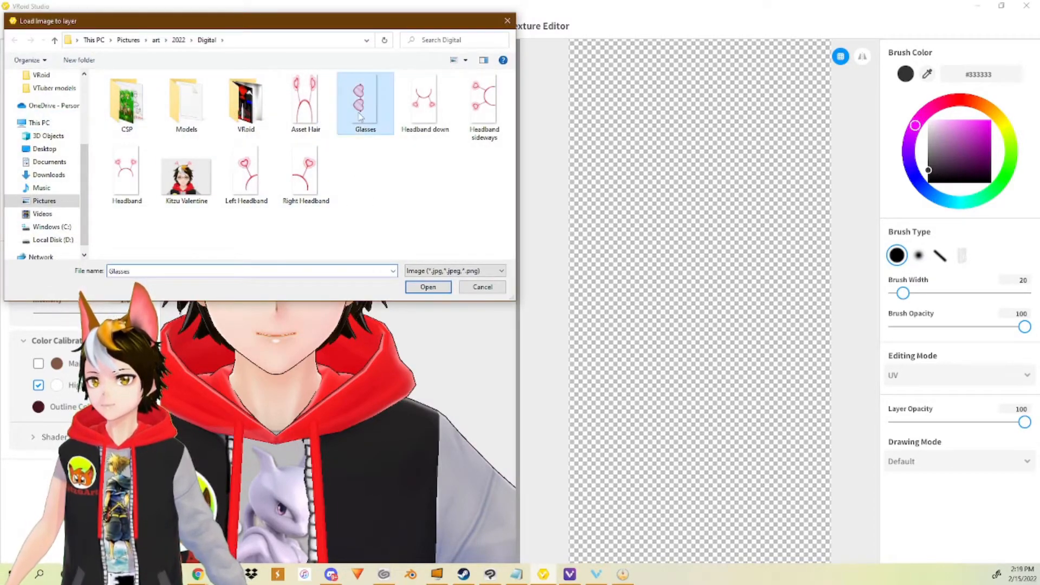
pyautogui.click(418, 286)
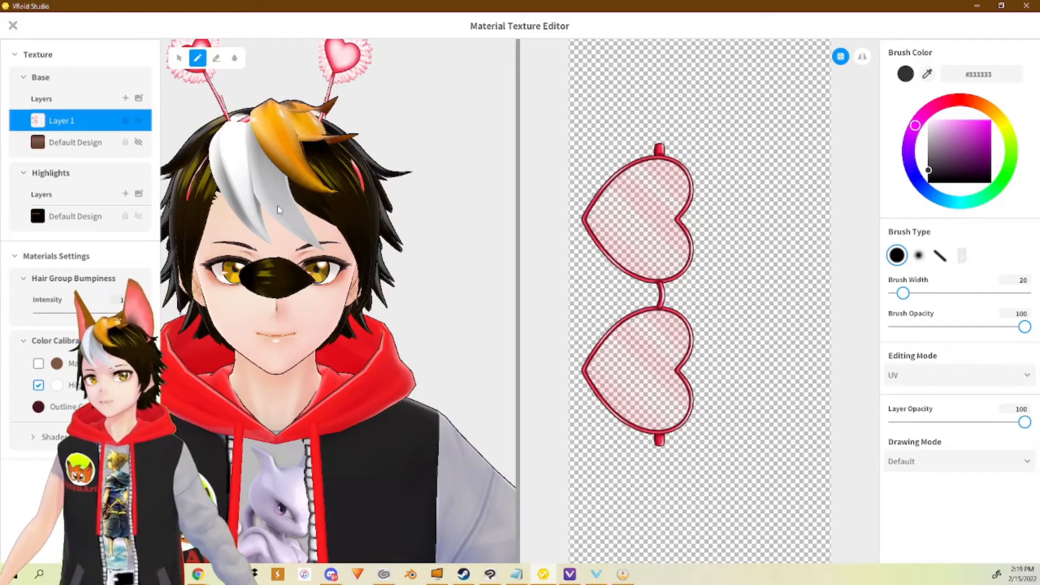
pyautogui.click(13, 26)
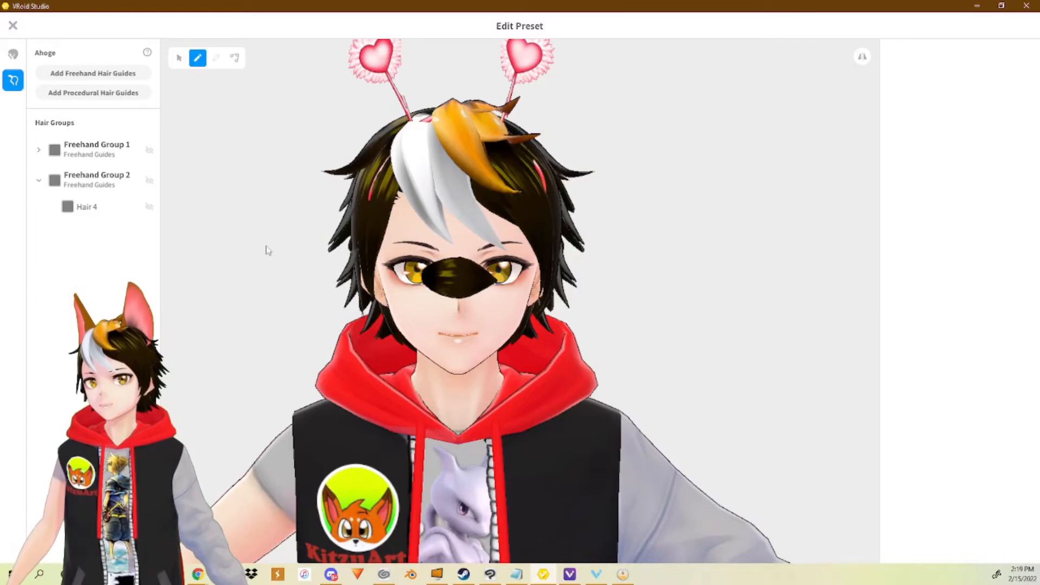
# - Assign the last brown material in the list to Hair 4 and set its cross section to Flat
pyautogui.click(179, 58)
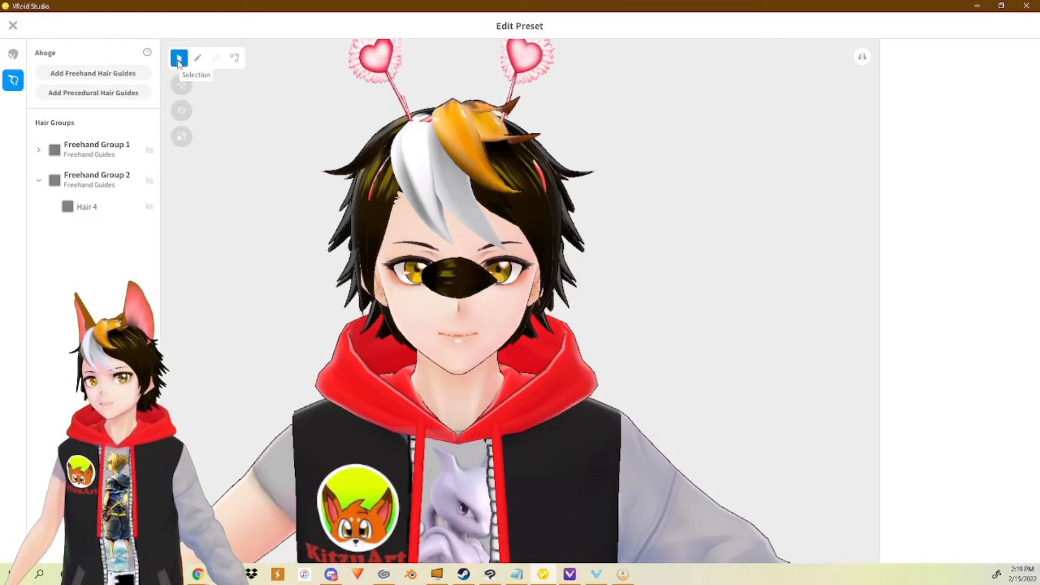
pyautogui.click(456, 278)
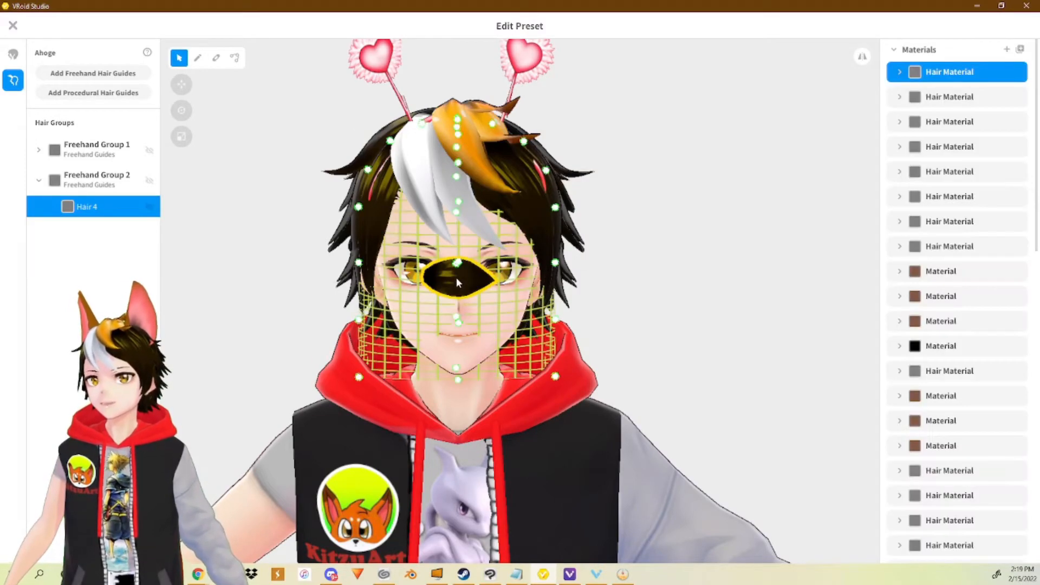
pyautogui.scroll(-5, 955, 414)
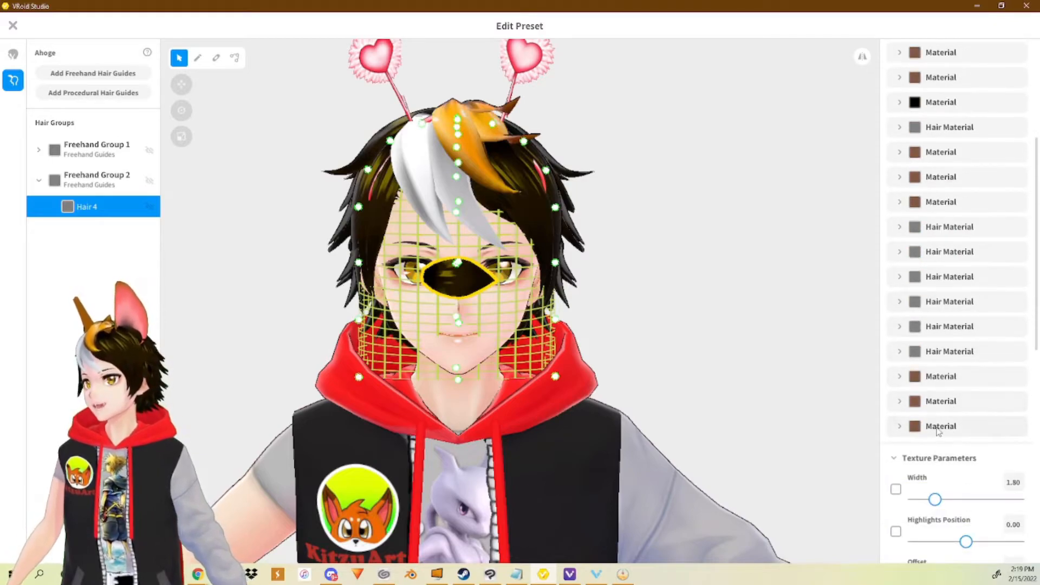
pyautogui.click(938, 426)
pyautogui.scroll(-10, 938, 429)
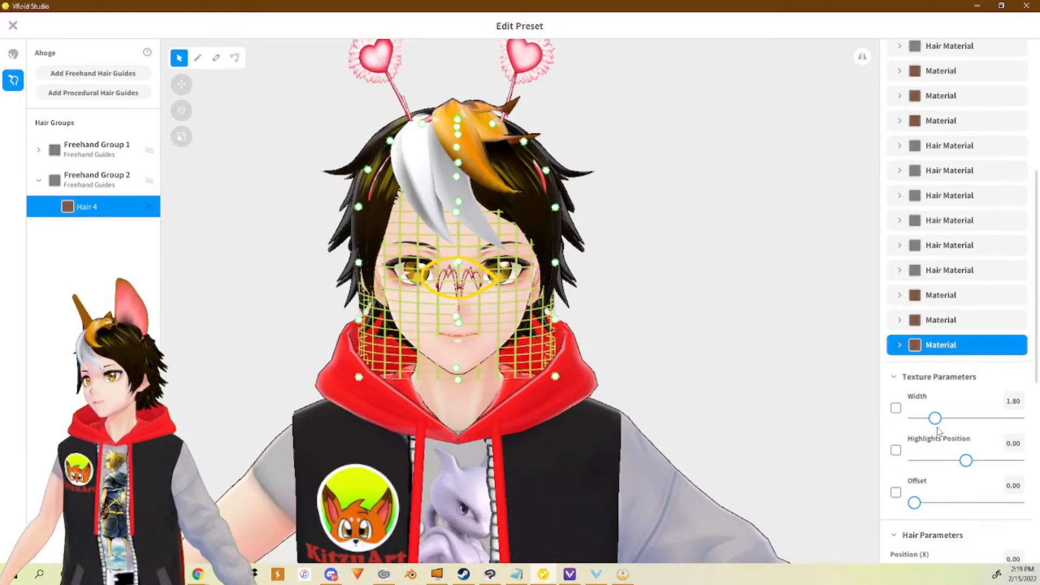
pyautogui.scroll(-2, 939, 430)
pyautogui.click(952, 420)
pyautogui.click(925, 495)
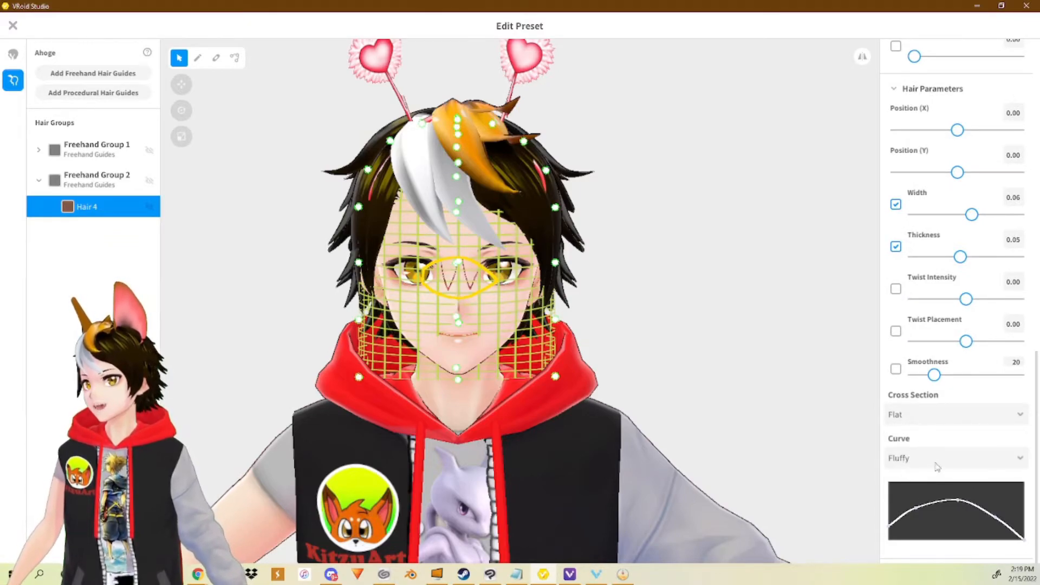
# - Change Hair 4's curve to Straight and raise all its curve points to the maximum for an even, full-width strip
pyautogui.click(939, 461)
pyautogui.click(916, 504)
pyautogui.moveTo(892, 527); pyautogui.dragTo(889, 482)
pyautogui.moveTo(957, 500)
pyautogui.mouseDown()
pyautogui.moveTo(952, 475)
pyautogui.moveTo(959, 481)
pyautogui.mouseUp()
pyautogui.hotkey('ctrl', 'z')
pyautogui.hotkey('ctrl', 'z')
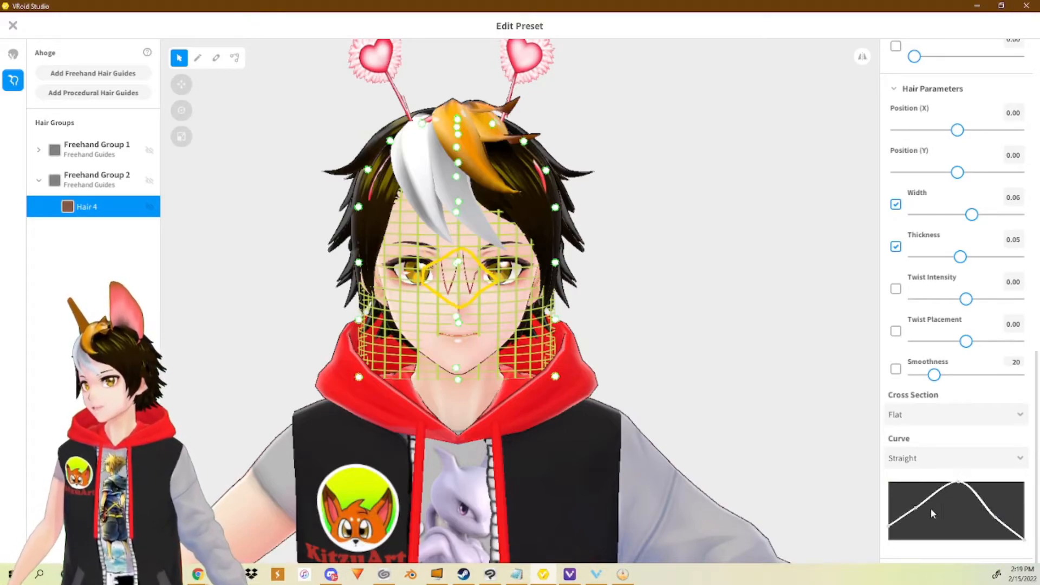
pyautogui.moveTo(916, 510); pyautogui.dragTo(909, 466)
pyautogui.moveTo(891, 530); pyautogui.dragTo(889, 481)
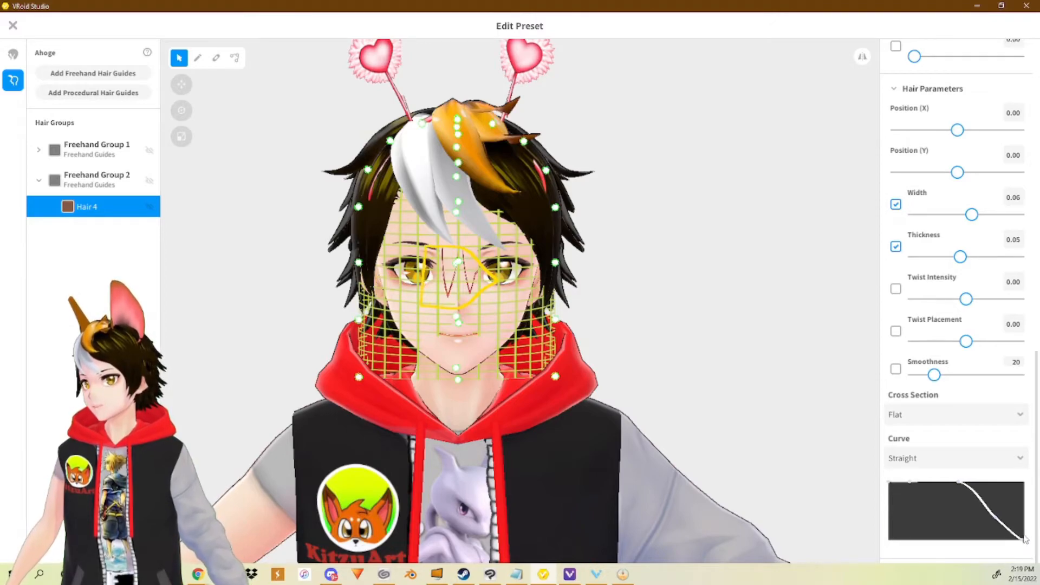
pyautogui.moveTo(1024, 539); pyautogui.dragTo(1027, 476)
pyautogui.moveTo(996, 520); pyautogui.dragTo(988, 473)
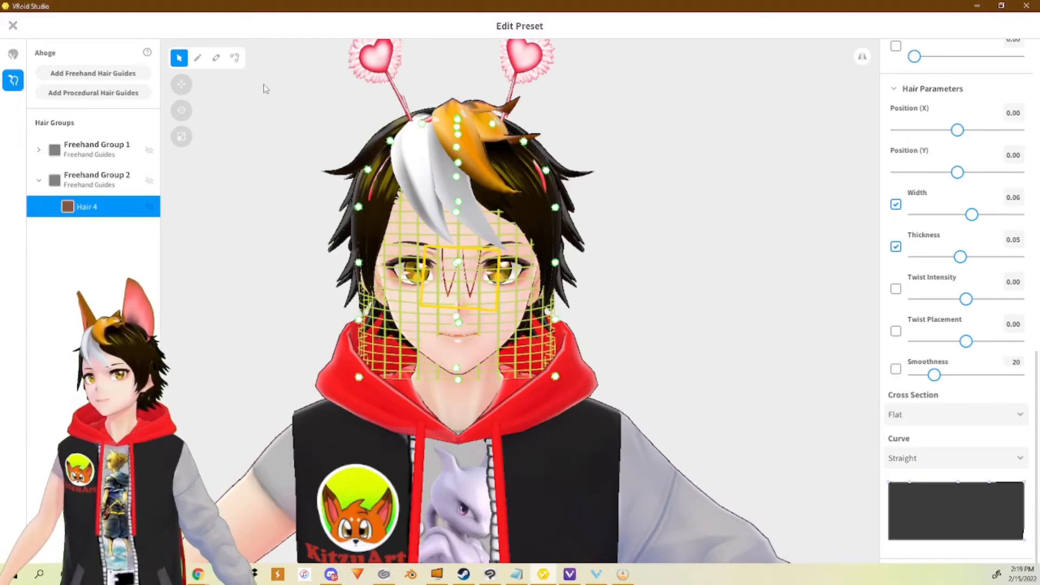
# - Stretch Hair 4 across the face by moving its end control points out past both eyes and its inner points over the lenses
pyautogui.click(235, 57)
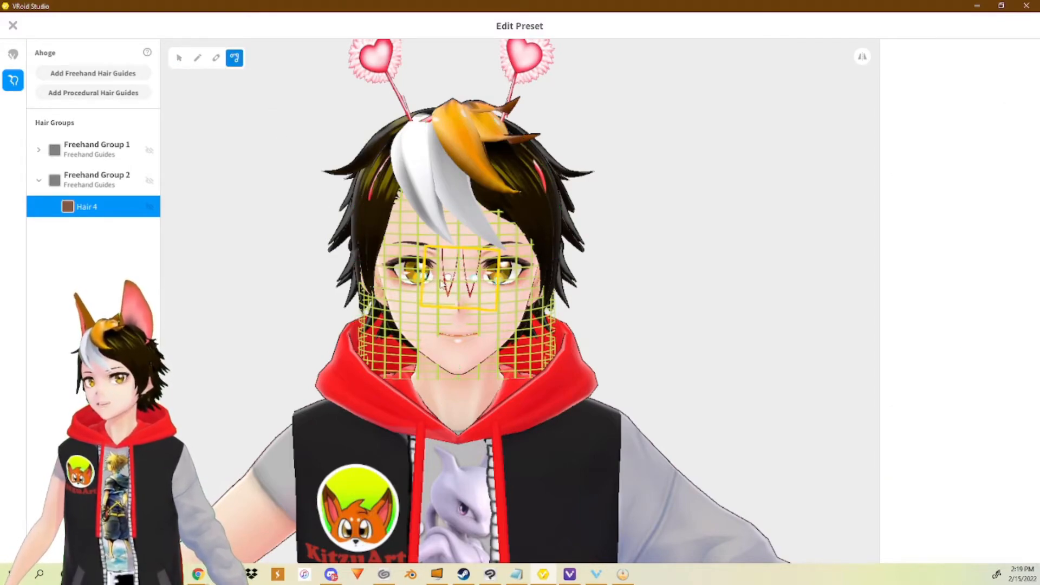
pyautogui.moveTo(425, 281); pyautogui.dragTo(417, 279)
pyautogui.moveTo(383, 275); pyautogui.dragTo(375, 276)
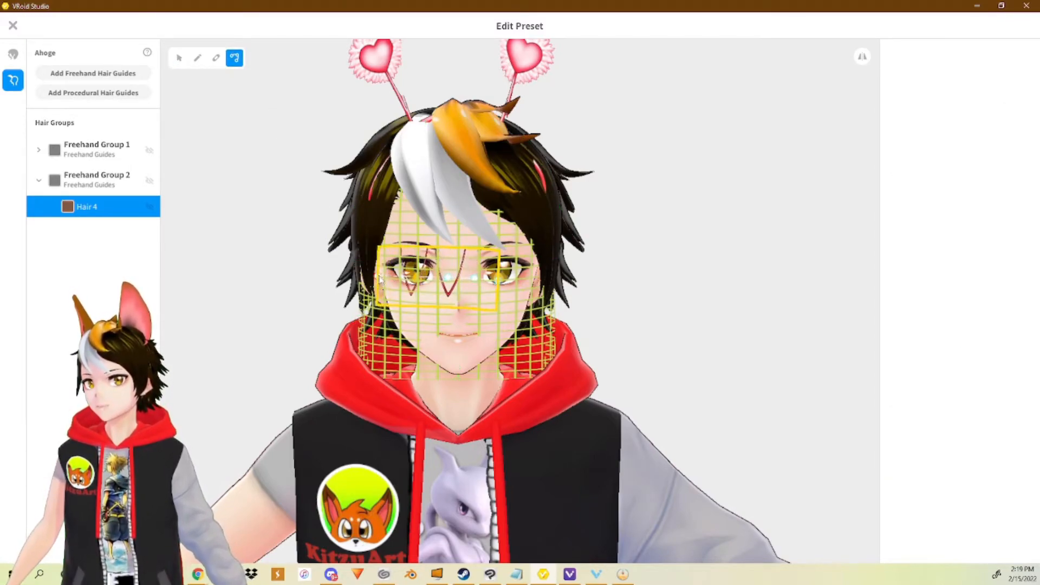
pyautogui.moveTo(500, 279); pyautogui.dragTo(556, 280)
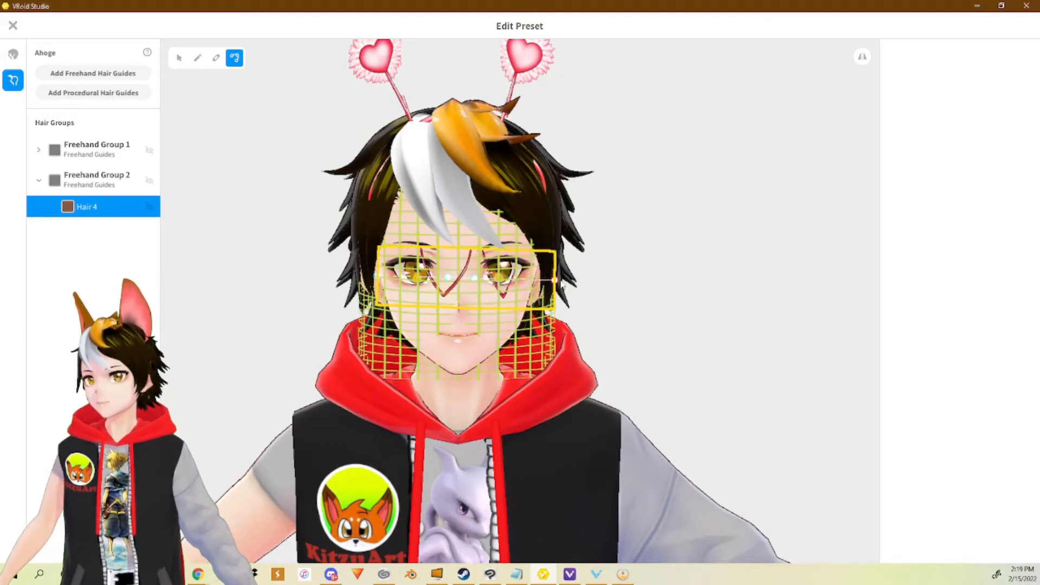
pyautogui.moveTo(379, 279); pyautogui.dragTo(357, 282)
pyautogui.moveTo(474, 278); pyautogui.dragTo(529, 286)
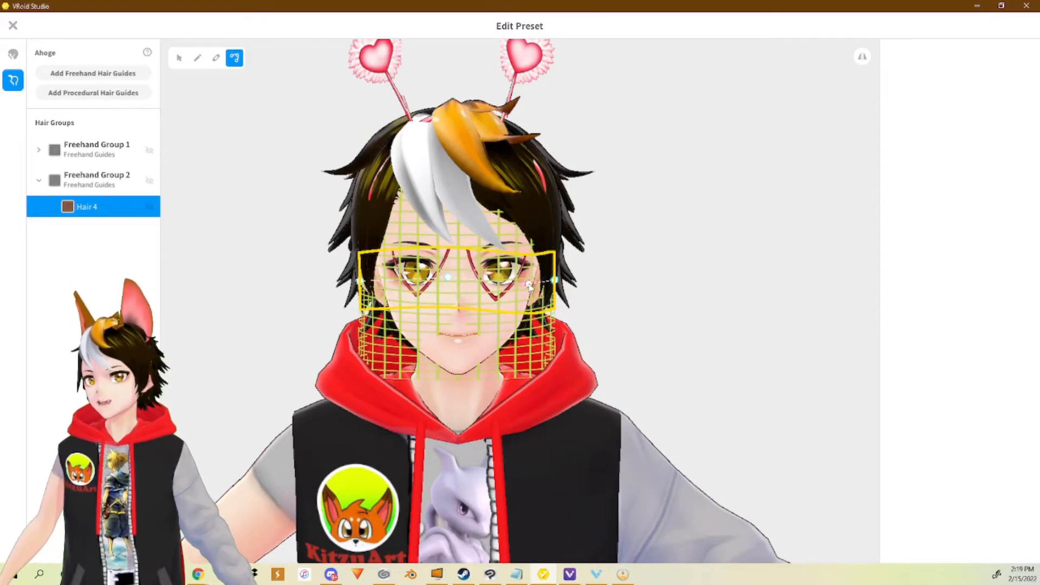
pyautogui.moveTo(448, 279); pyautogui.dragTo(410, 286)
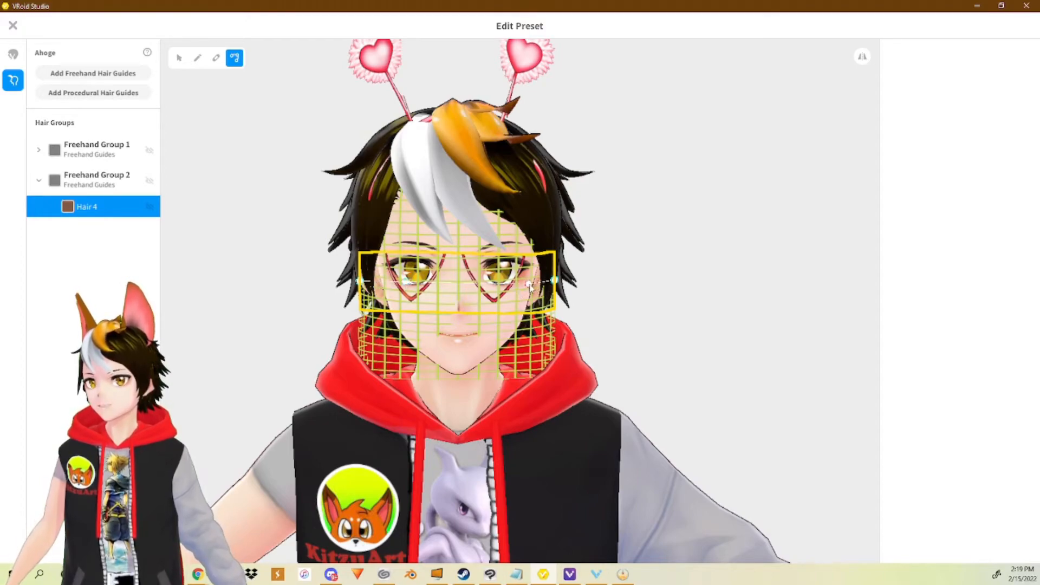
pyautogui.moveTo(528, 286); pyautogui.dragTo(515, 289)
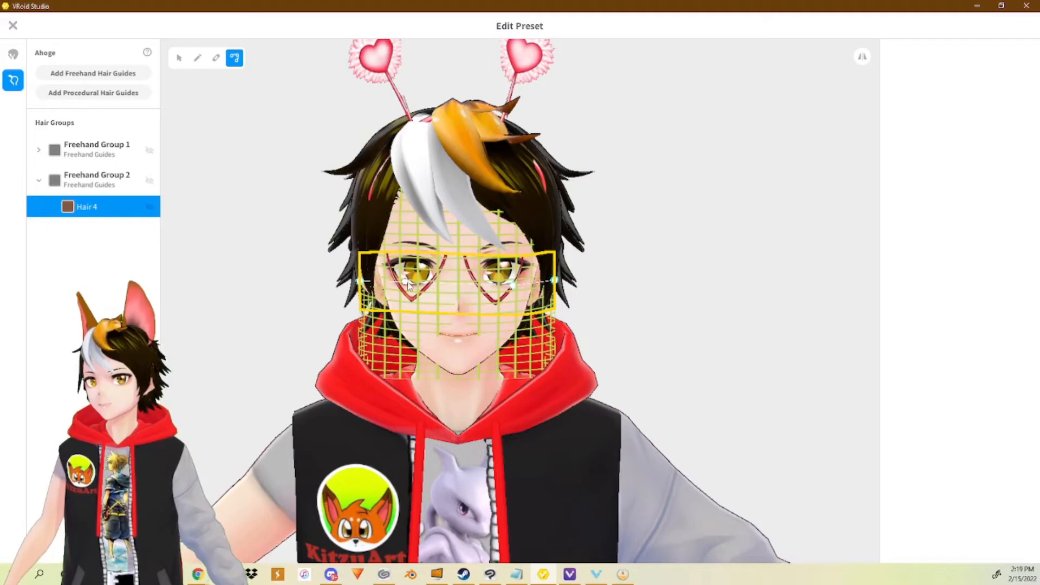
# - Turn on mirroring and widen the Freehand Group 2 guide mesh outward on both sides of the head at eye level
pyautogui.moveTo(415, 285); pyautogui.dragTo(455, 287, button='right')
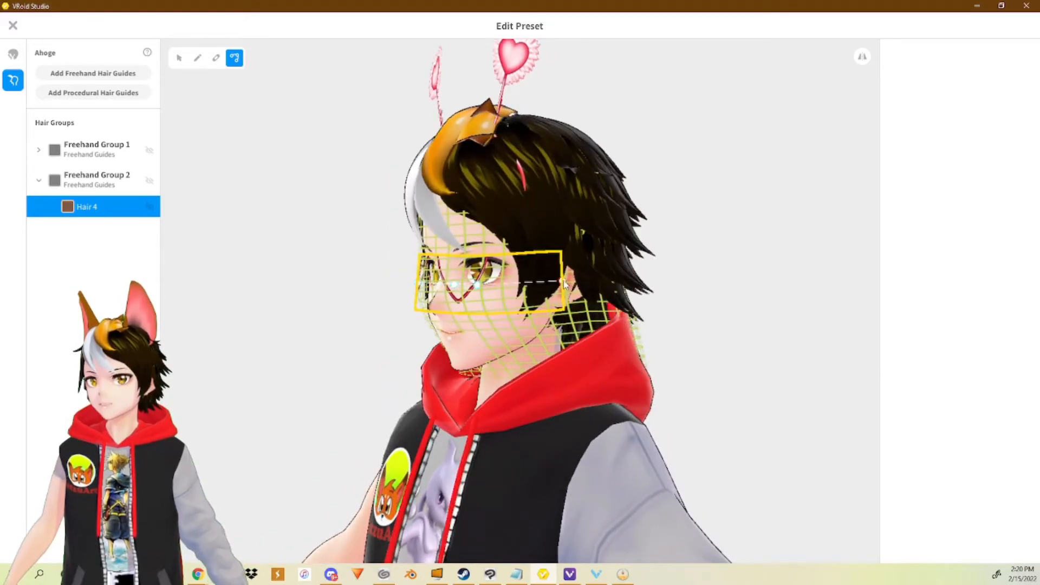
pyautogui.moveTo(579, 285); pyautogui.dragTo(516, 288, button='right')
pyautogui.moveTo(591, 285); pyautogui.dragTo(623, 283, button='right')
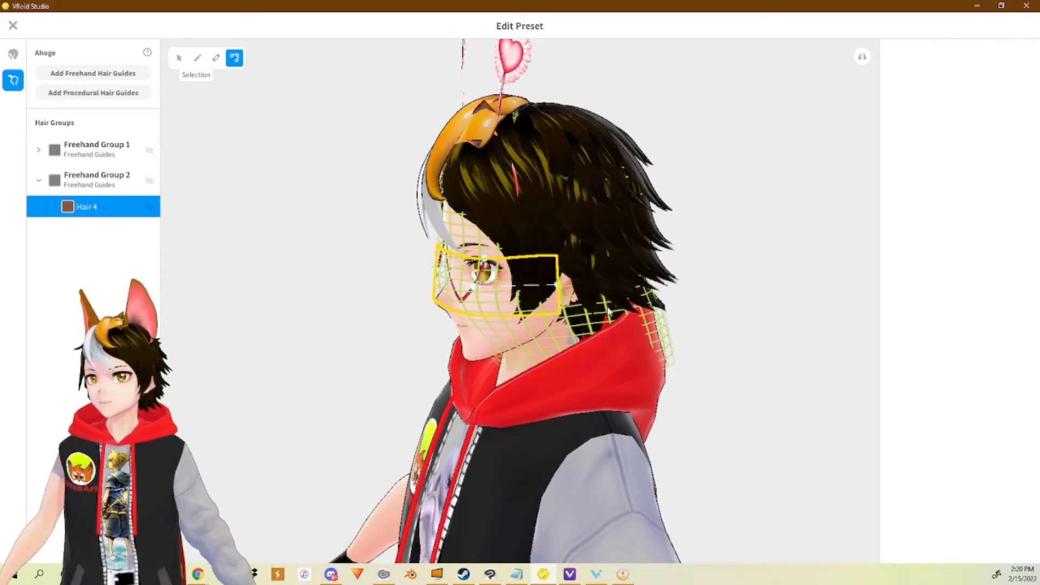
pyautogui.moveTo(565, 318); pyautogui.dragTo(583, 303, button='right')
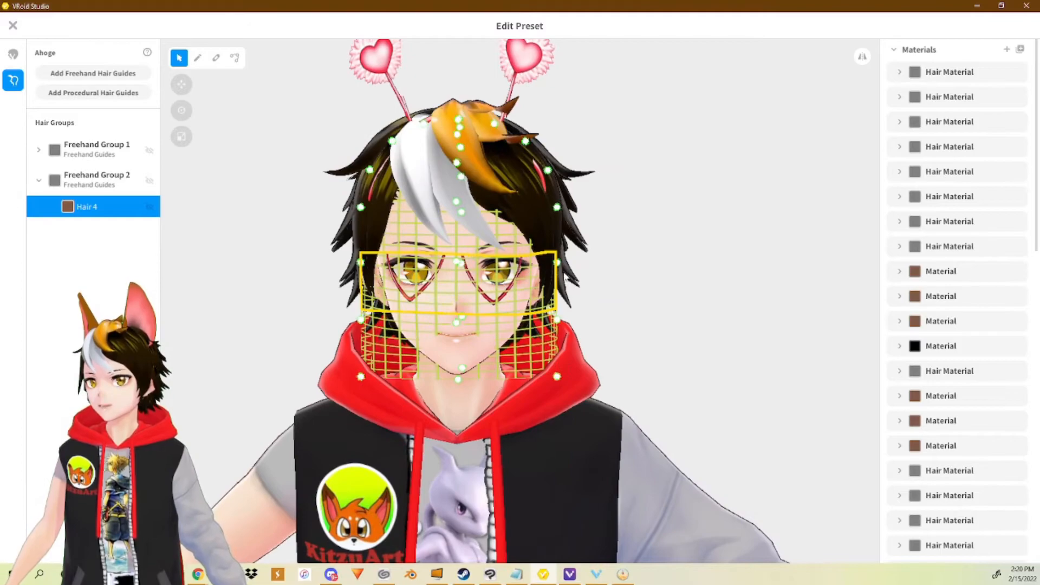
pyautogui.click(862, 57)
pyautogui.moveTo(558, 263); pyautogui.dragTo(578, 264)
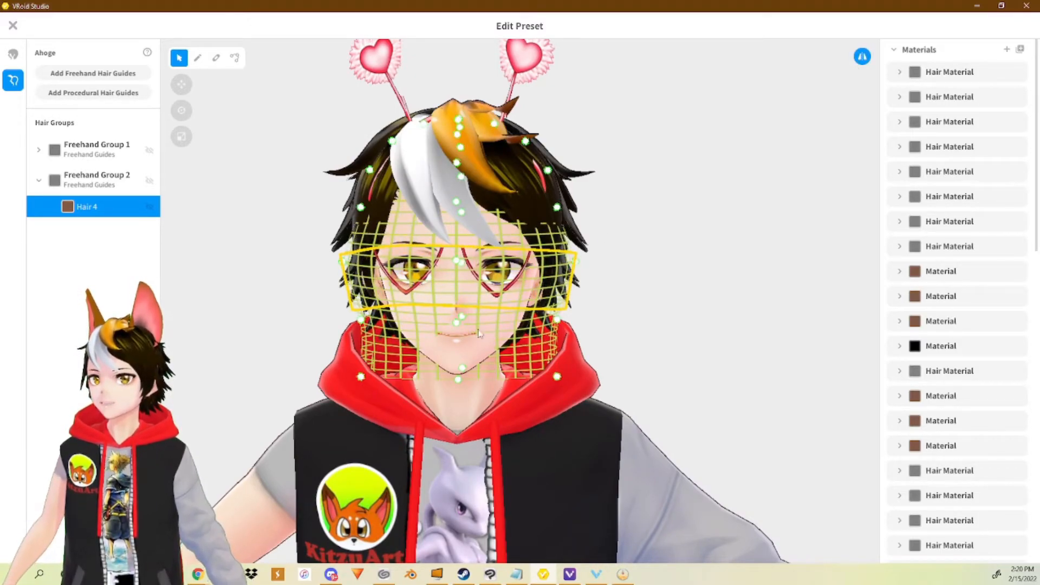
pyautogui.moveTo(455, 339); pyautogui.dragTo(446, 344, button='right')
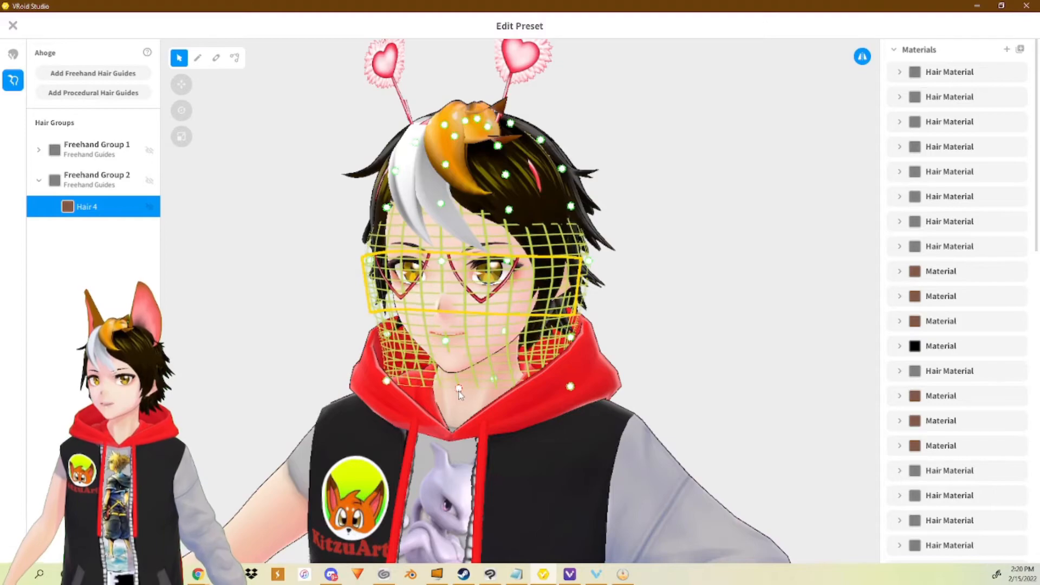
pyautogui.moveTo(461, 382); pyautogui.dragTo(509, 349, button='right')
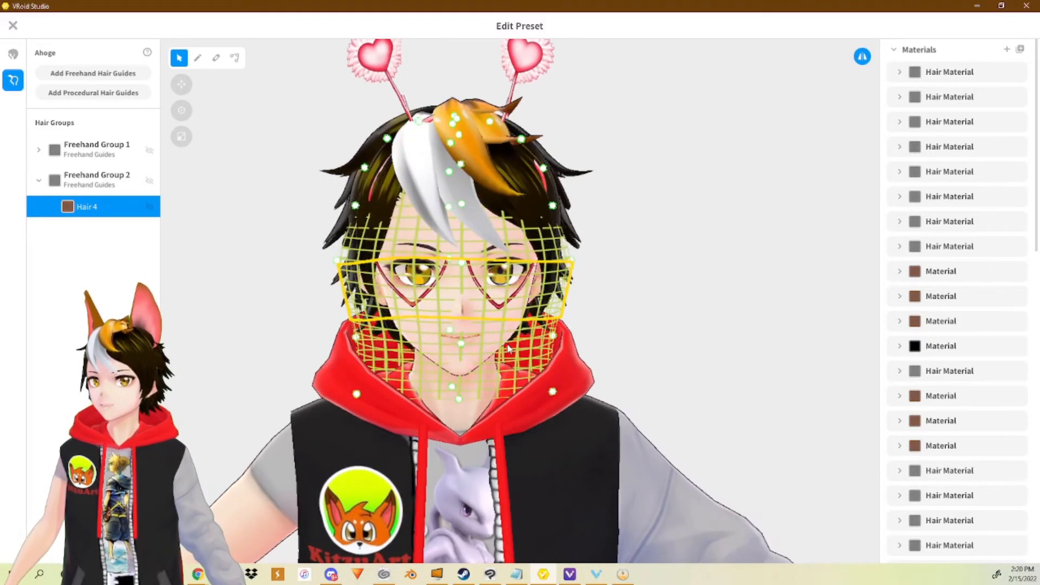
pyautogui.hotkey('ctrl', 'z')
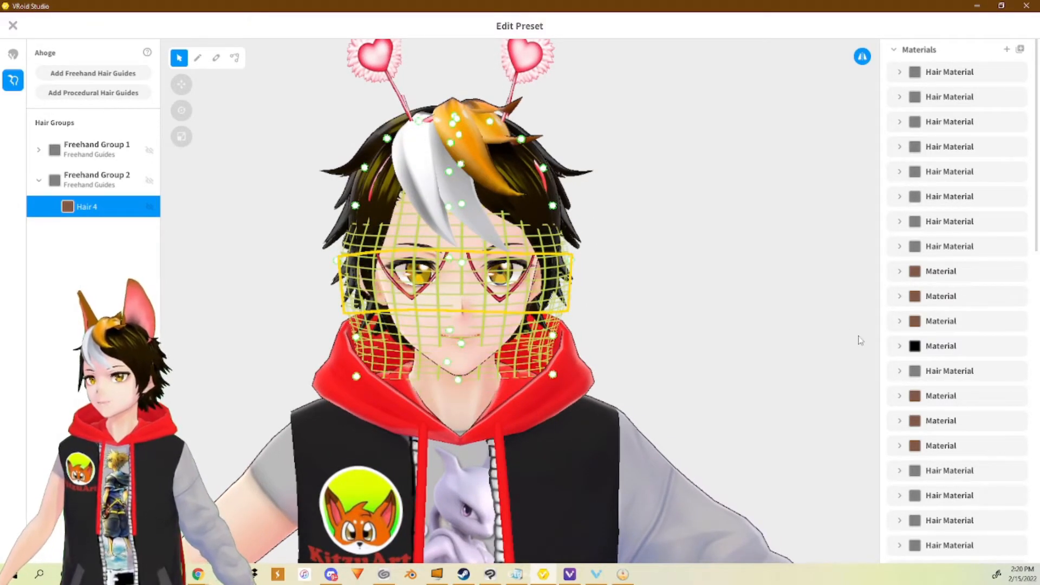
# - Set Hair 4's texture Width to 1.08 and Offset to 0.00, and deselect the strand
pyautogui.scroll(-3, 929, 333)
pyautogui.click(929, 342)
pyautogui.scroll(-3, 938, 336)
pyautogui.moveTo(916, 370); pyautogui.dragTo(932, 370)
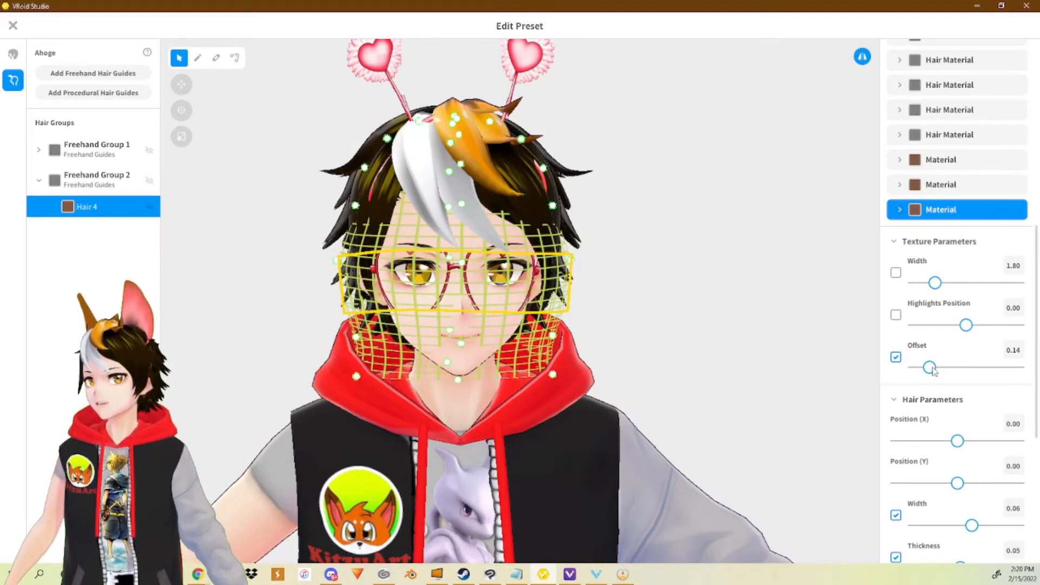
pyautogui.moveTo(967, 328); pyautogui.dragTo(959, 328)
pyautogui.hotkey('ctrl', 'z')
pyautogui.moveTo(936, 285)
pyautogui.mouseDown()
pyautogui.moveTo(953, 289)
pyautogui.moveTo(925, 296)
pyautogui.mouseUp()
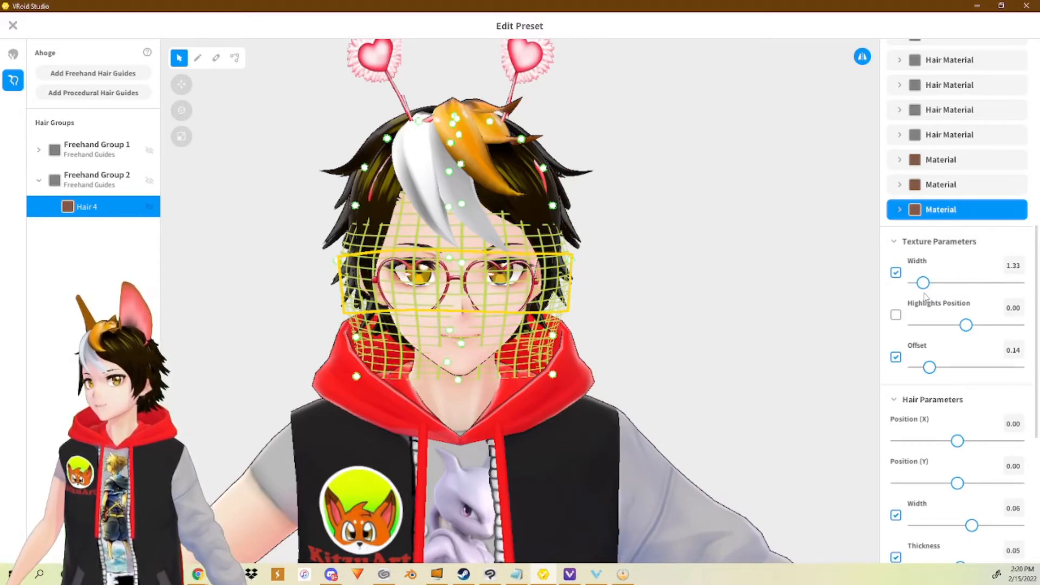
pyautogui.moveTo(930, 370); pyautogui.dragTo(915, 368)
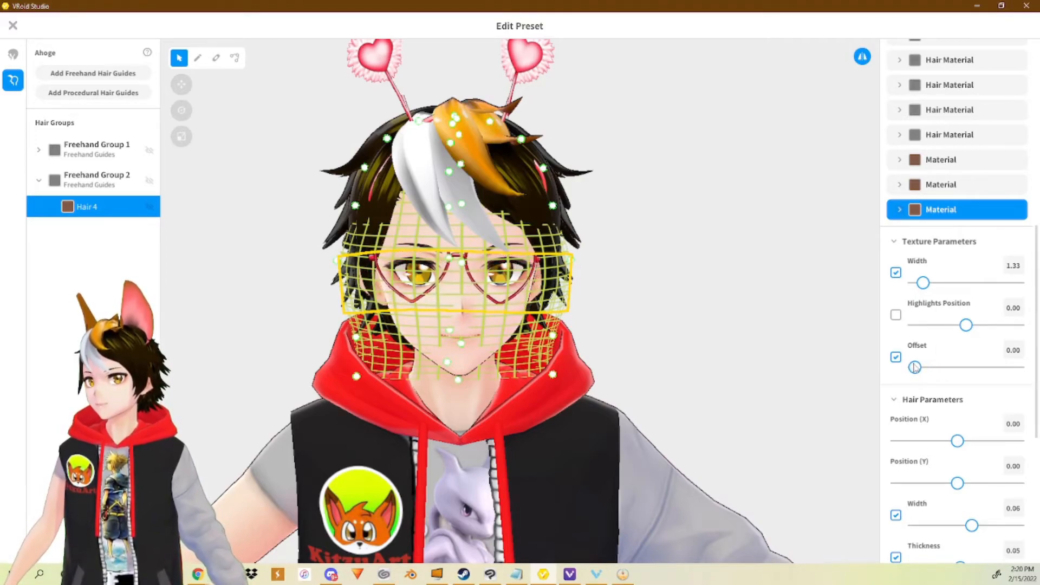
pyautogui.moveTo(924, 286); pyautogui.dragTo(919, 288)
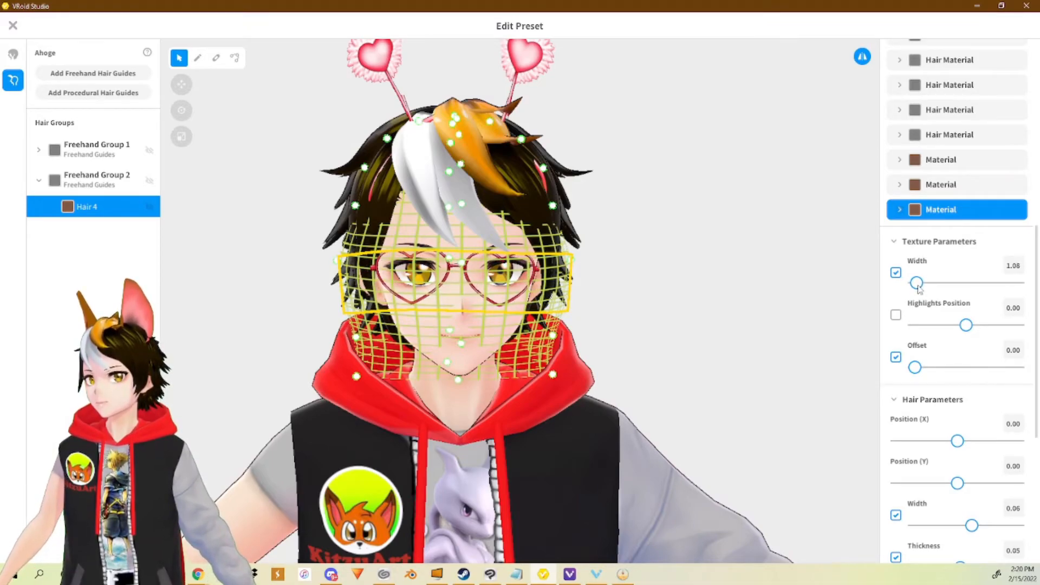
pyautogui.moveTo(554, 300)
pyautogui.mouseDown(button='right')
pyautogui.moveTo(420, 311)
pyautogui.moveTo(578, 302)
pyautogui.moveTo(557, 303)
pyautogui.mouseUp(button='right')
pyautogui.click(698, 255)
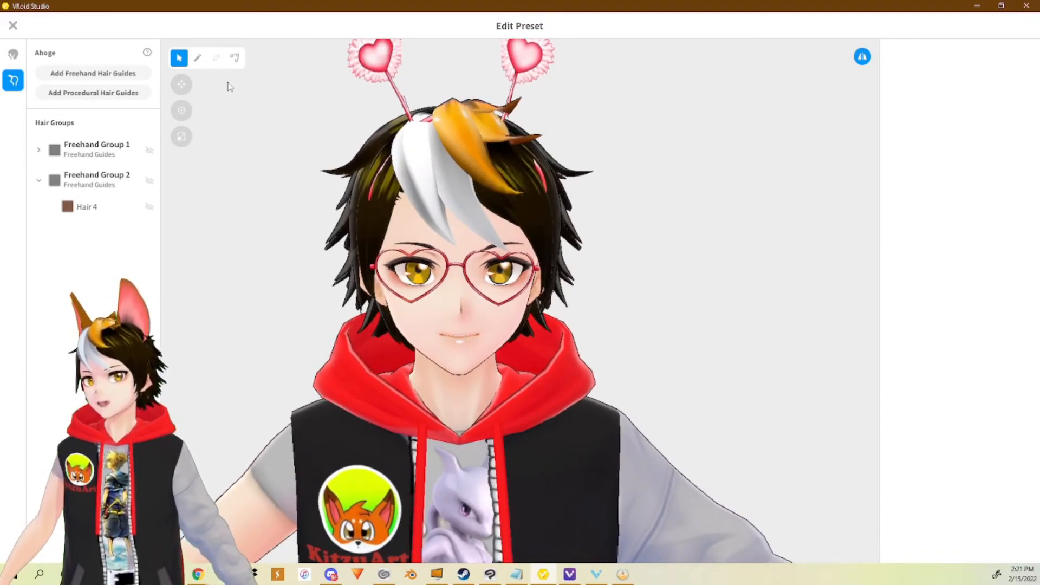
# - Nudge both end control points of Hair 4 slightly inward to center the glasses over the eyes
pyautogui.click(86, 206)
pyautogui.click(234, 58)
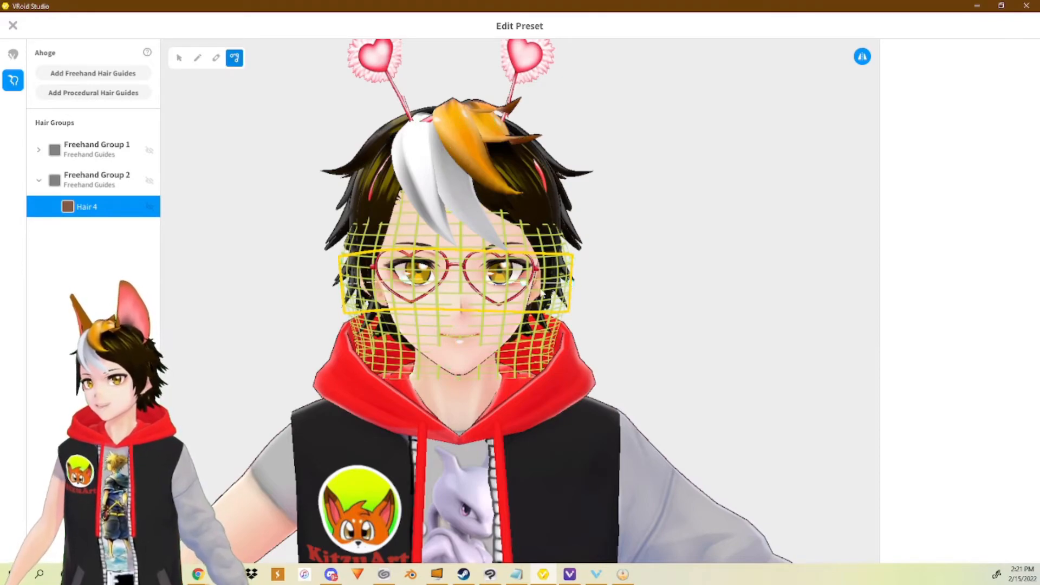
pyautogui.moveTo(341, 285); pyautogui.dragTo(347, 285)
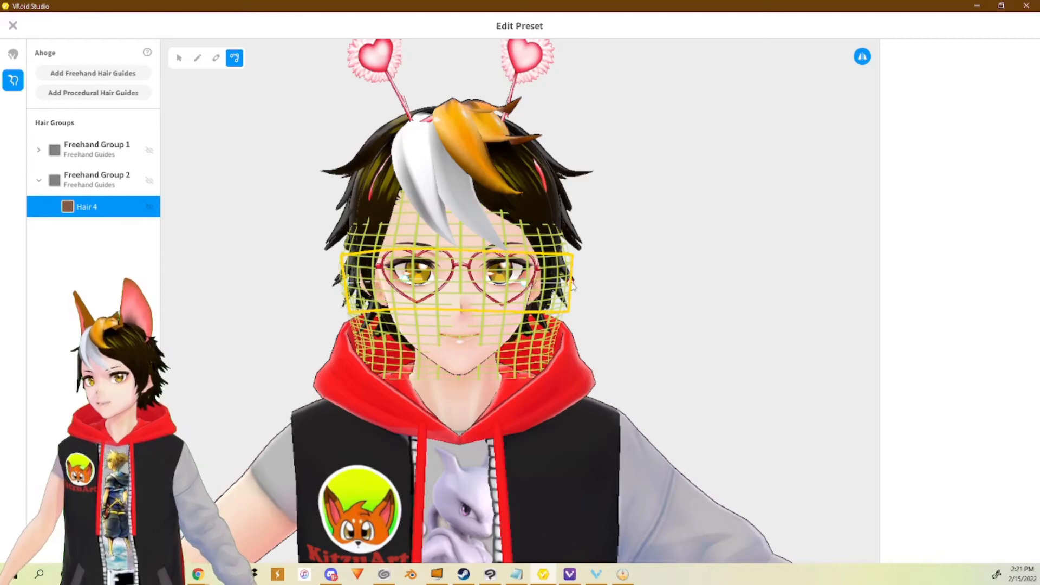
pyautogui.moveTo(575, 286); pyautogui.dragTo(568, 285, button='right')
pyautogui.moveTo(573, 283); pyautogui.dragTo(569, 284)
pyautogui.moveTo(568, 289); pyautogui.dragTo(533, 297, button='right')
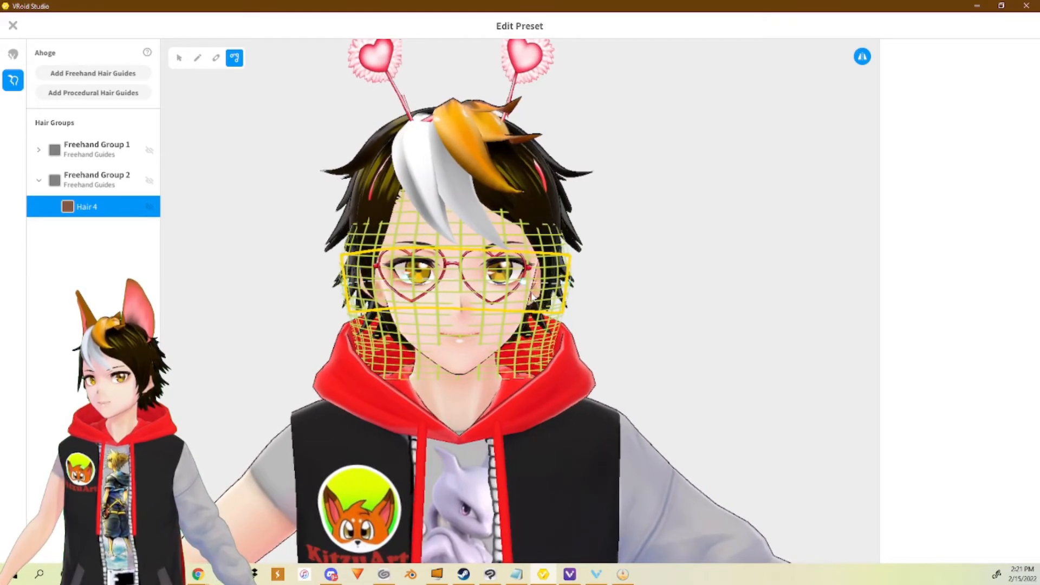
# - Nudge Hair 4's end control point slightly inward on the face and save the edited Ahoge as a new item
pyautogui.moveTo(344, 285); pyautogui.dragTo(348, 283)
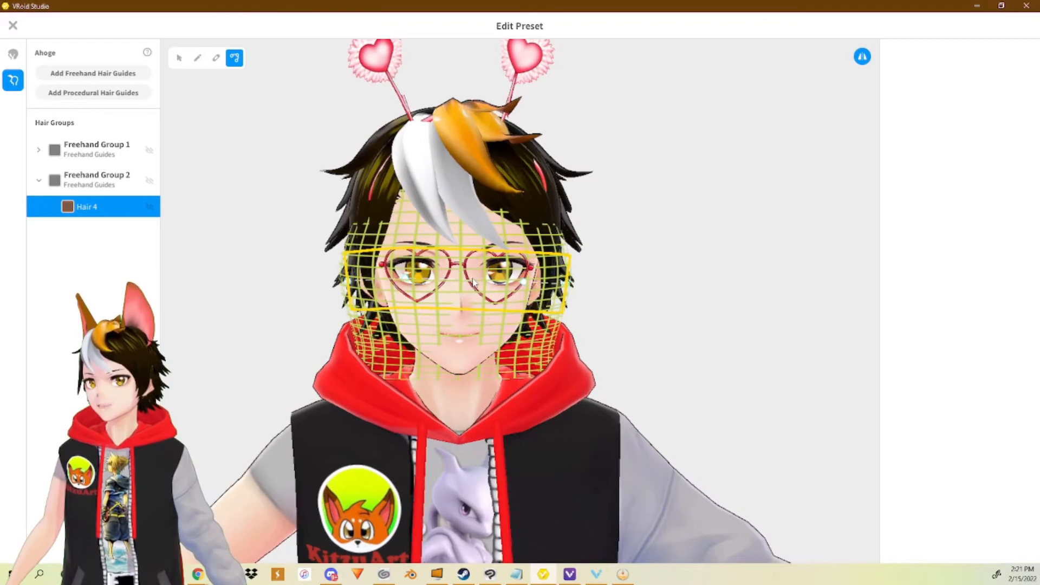
pyautogui.click(670, 239)
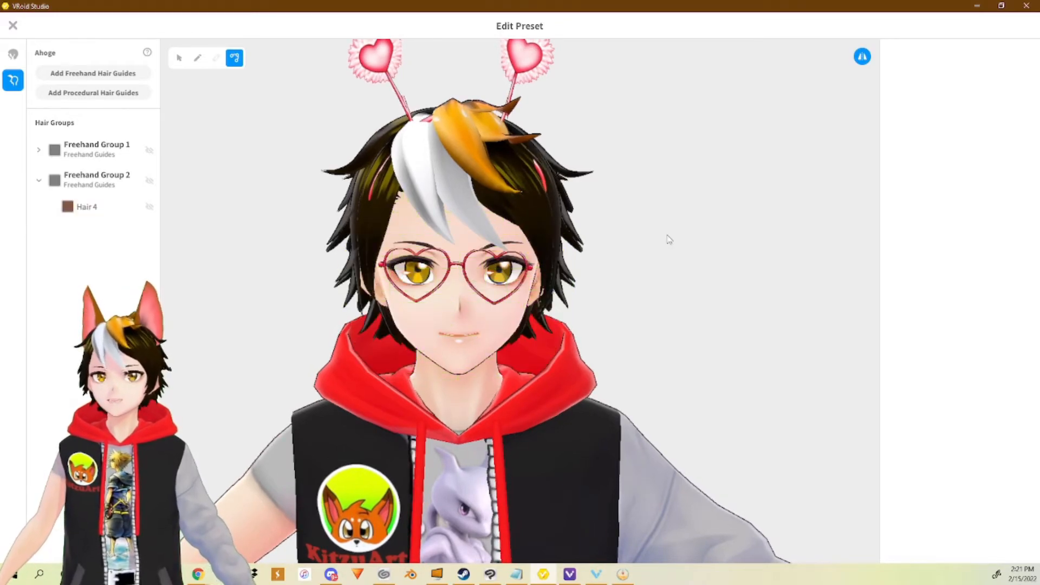
pyautogui.click(13, 26)
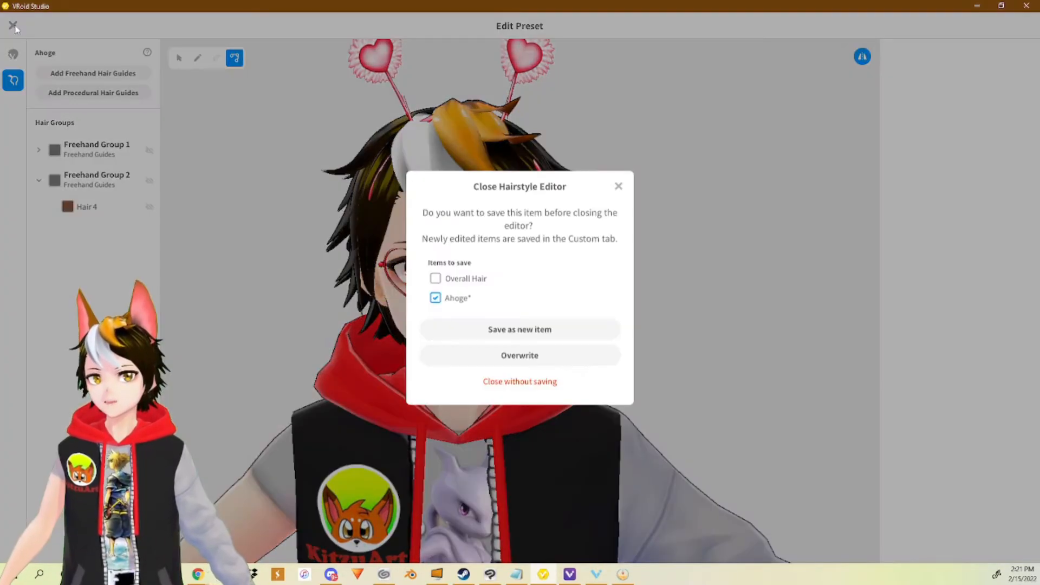
pyautogui.click(548, 336)
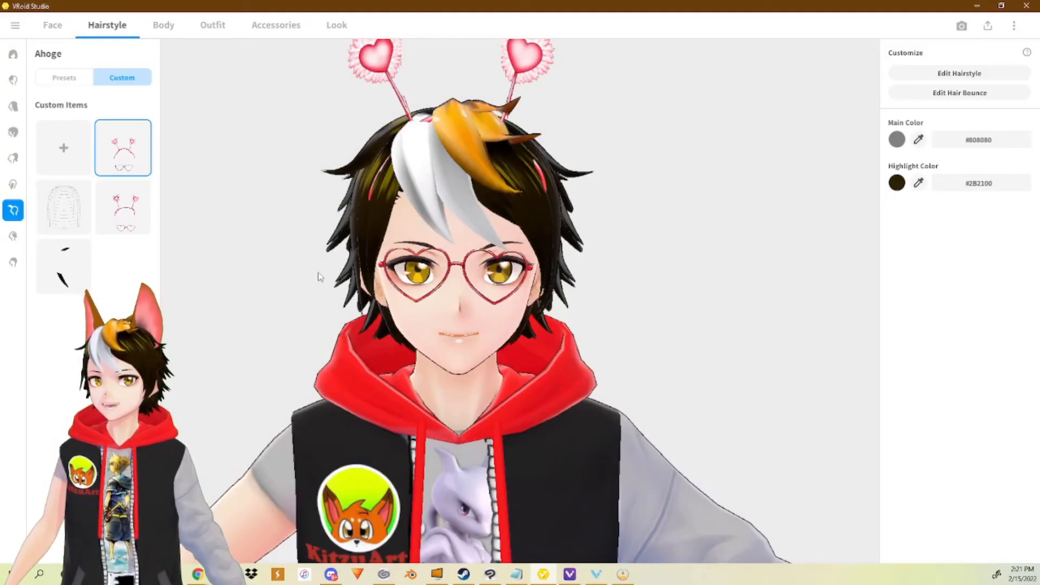
# - Open the Ahoge for hair bounce editing, expand Freehand Group 1, and leave all three of its strands unselected
pyautogui.click(980, 94)
pyautogui.click(516, 349)
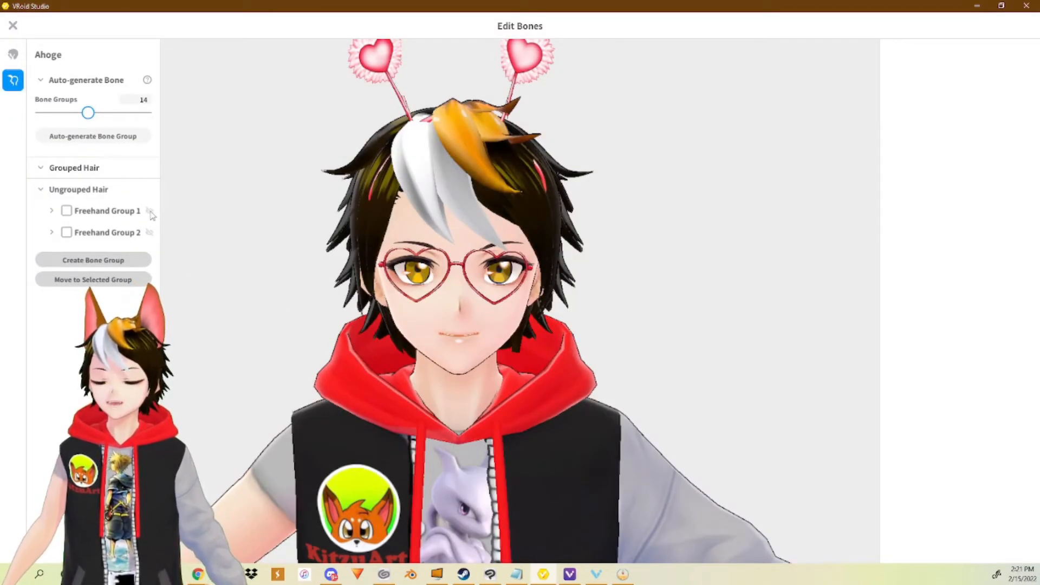
pyautogui.click(88, 212)
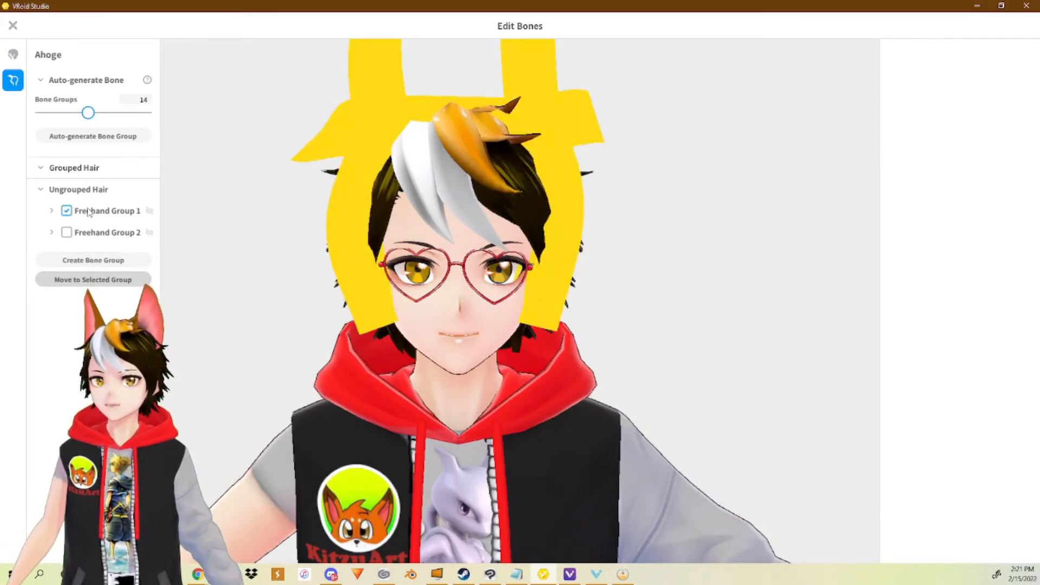
pyautogui.click(52, 212)
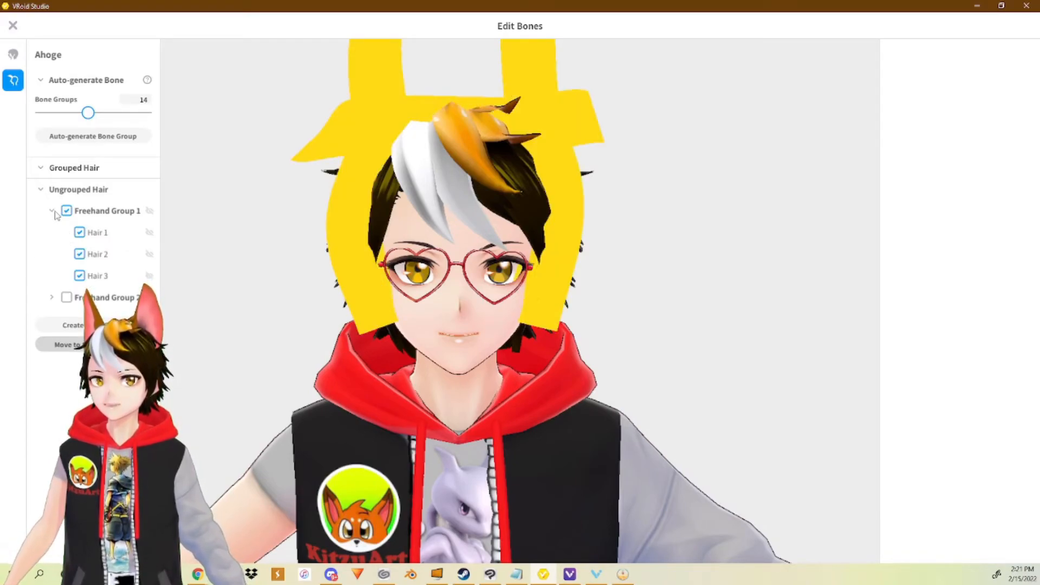
pyautogui.click(81, 232)
pyautogui.click(80, 254)
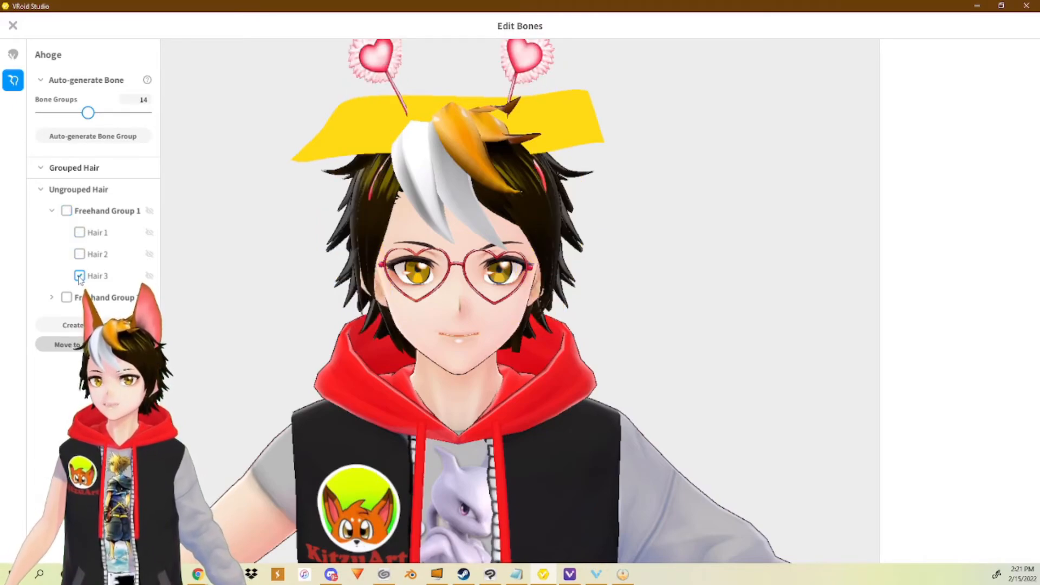
pyautogui.click(80, 276)
# - Create one bone group for Hair 1 and a separate one for Hair 2
pyautogui.click(80, 232)
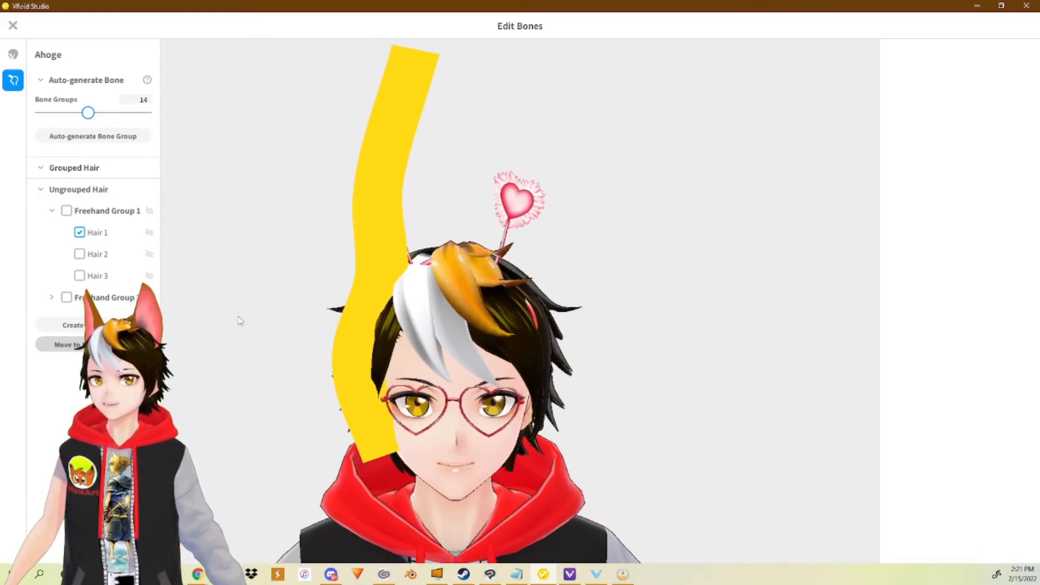
pyautogui.click(73, 325)
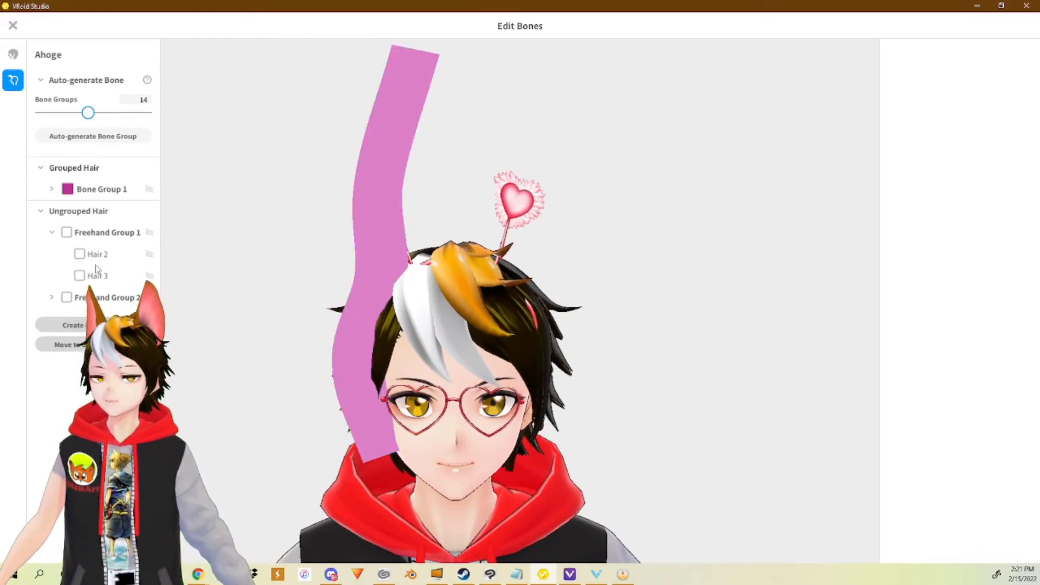
pyautogui.click(80, 254)
pyautogui.click(72, 325)
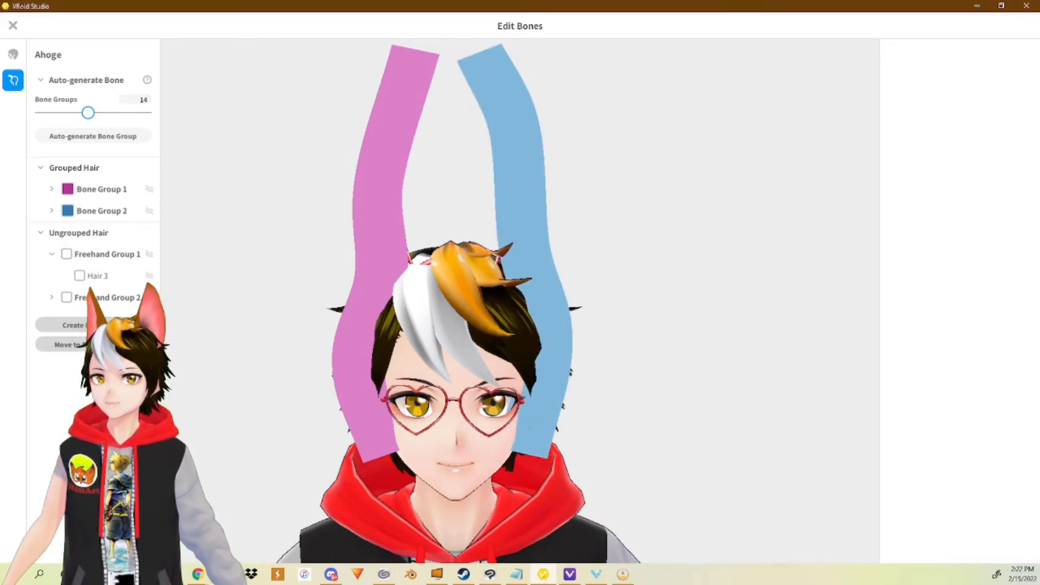
# - Set the Fixed Point of Bone Group 1 to 0.5
pyautogui.click(98, 190)
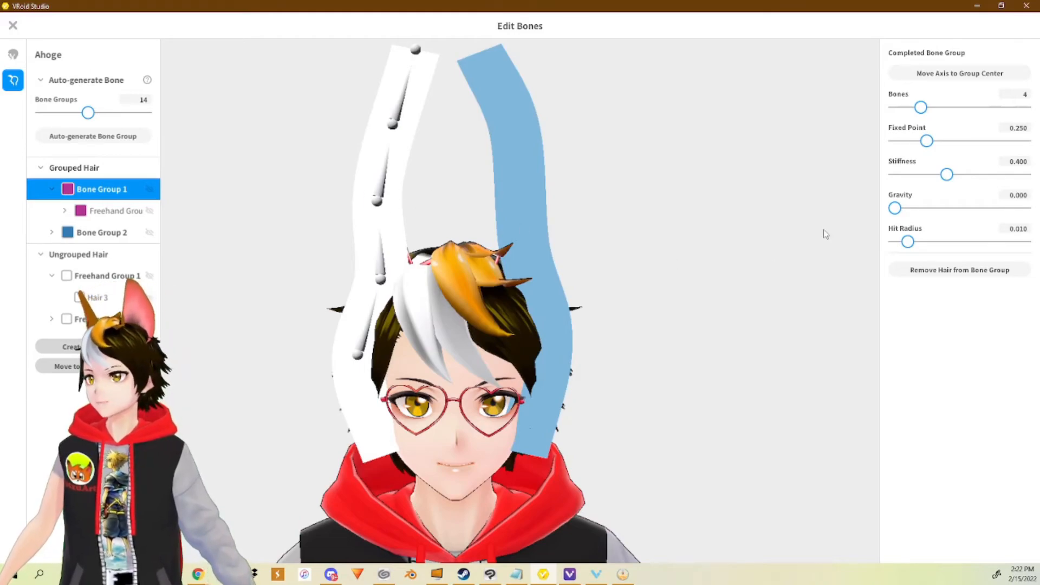
pyautogui.moveTo(928, 141); pyautogui.dragTo(963, 146)
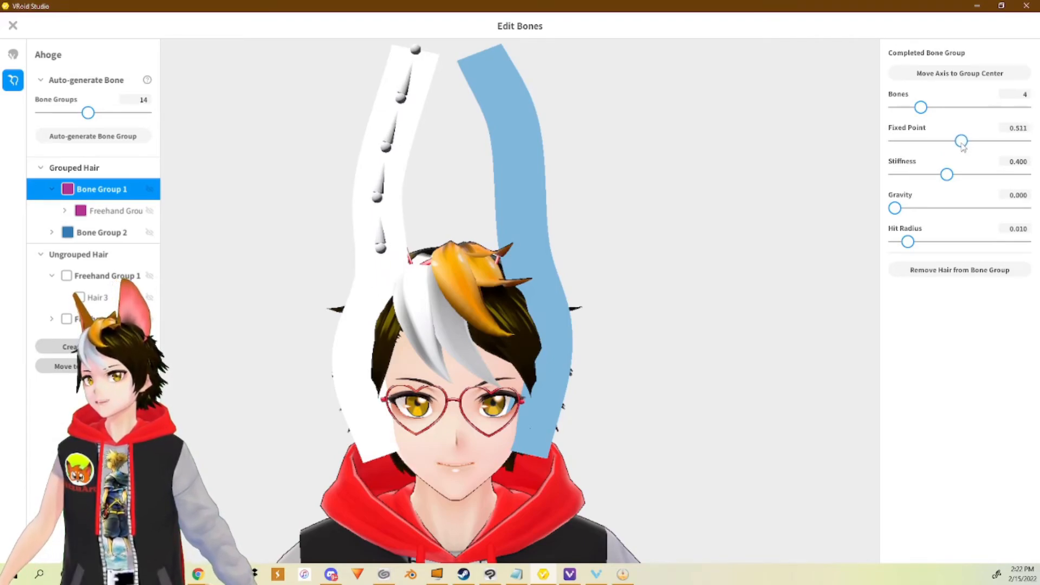
pyautogui.click(1023, 133)
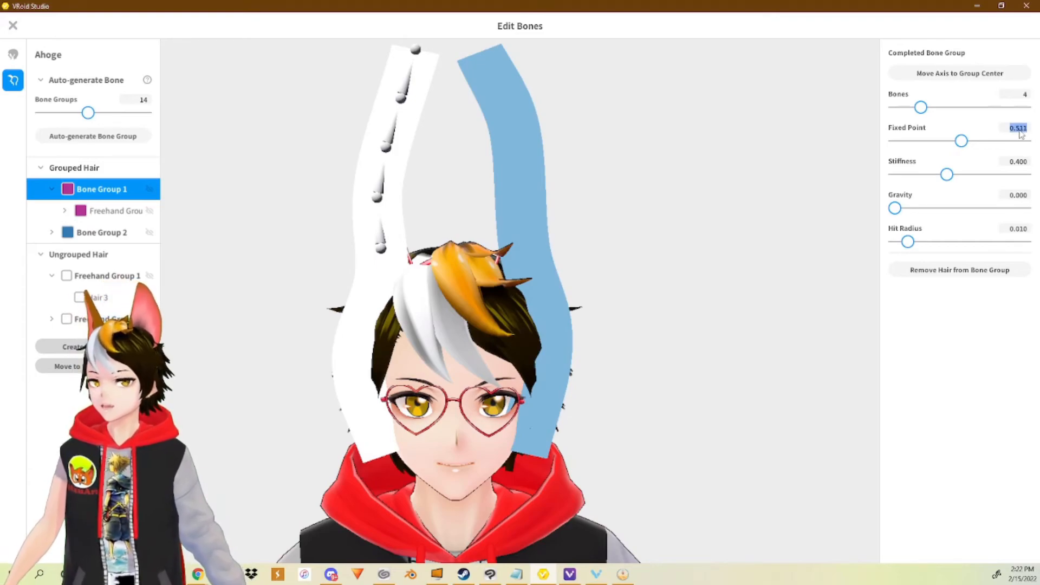
pyautogui.press('BackSpace')
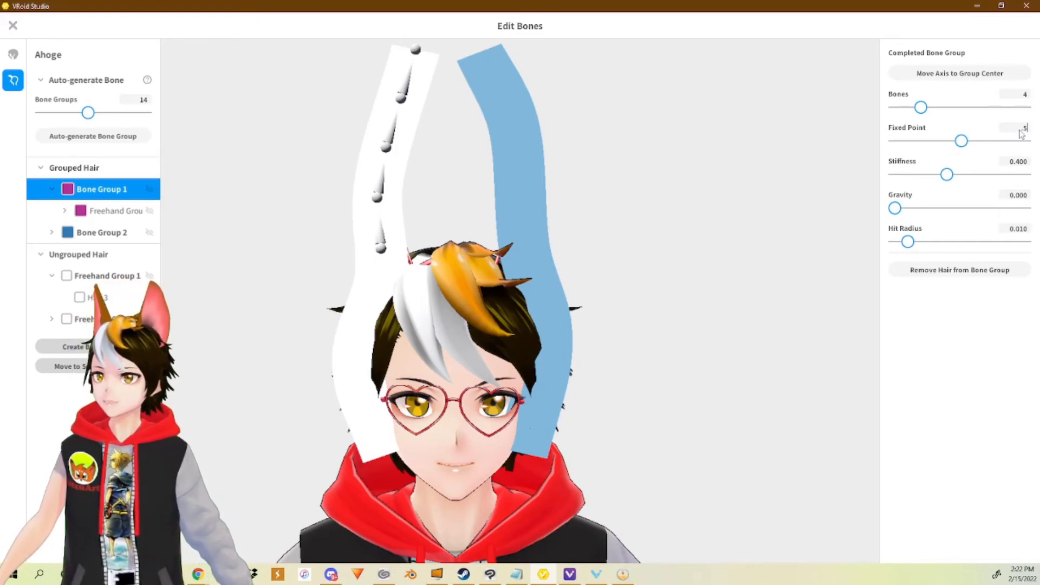
pyautogui.write('.5')
pyautogui.press('Return')
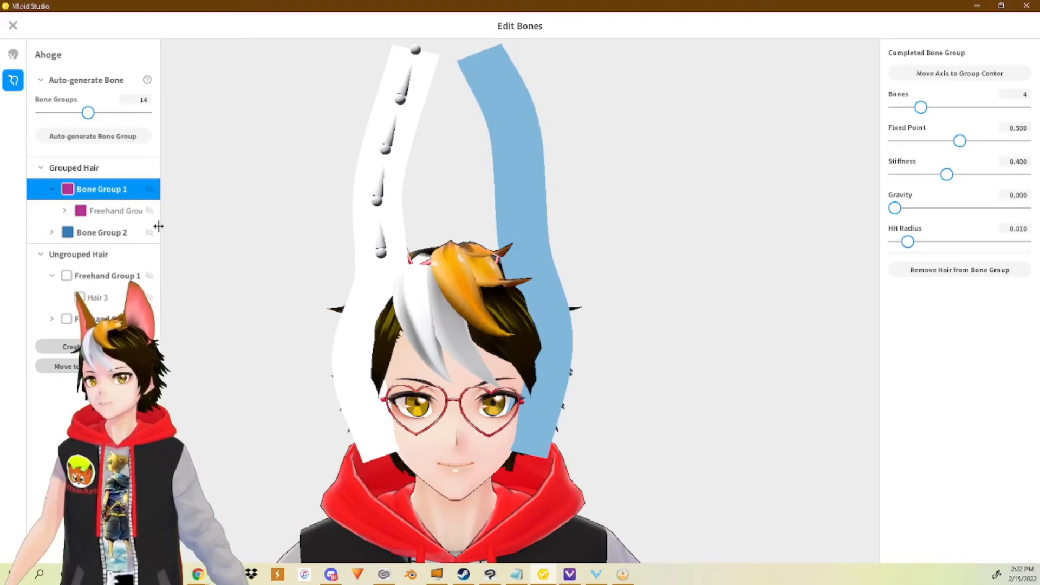
# - Set Bone Group 2's Fixed Point to 0.5 and close the bounce editor, overwriting the saved Ahoge item
pyautogui.click(133, 234)
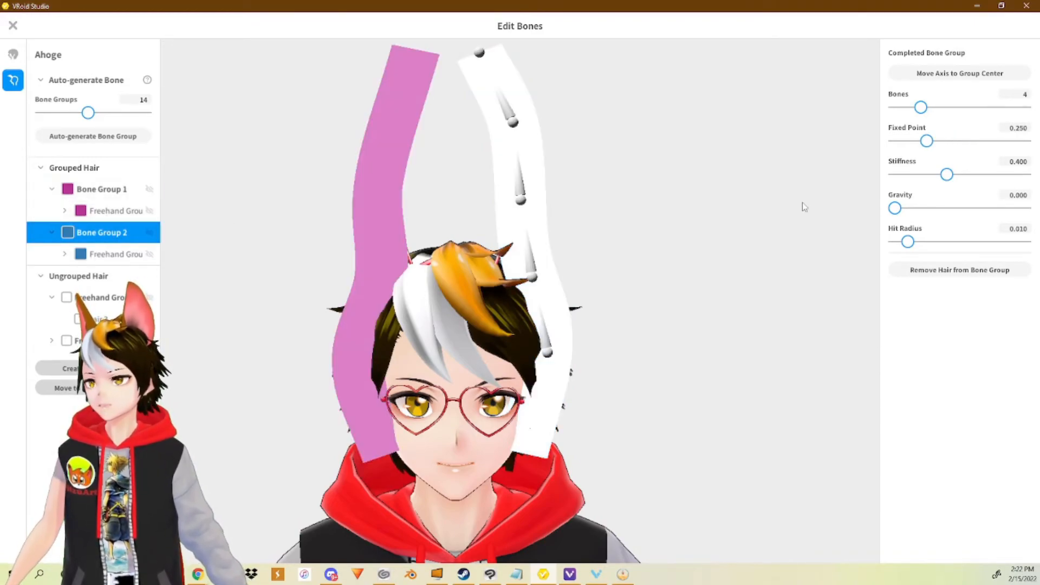
pyautogui.click(109, 191)
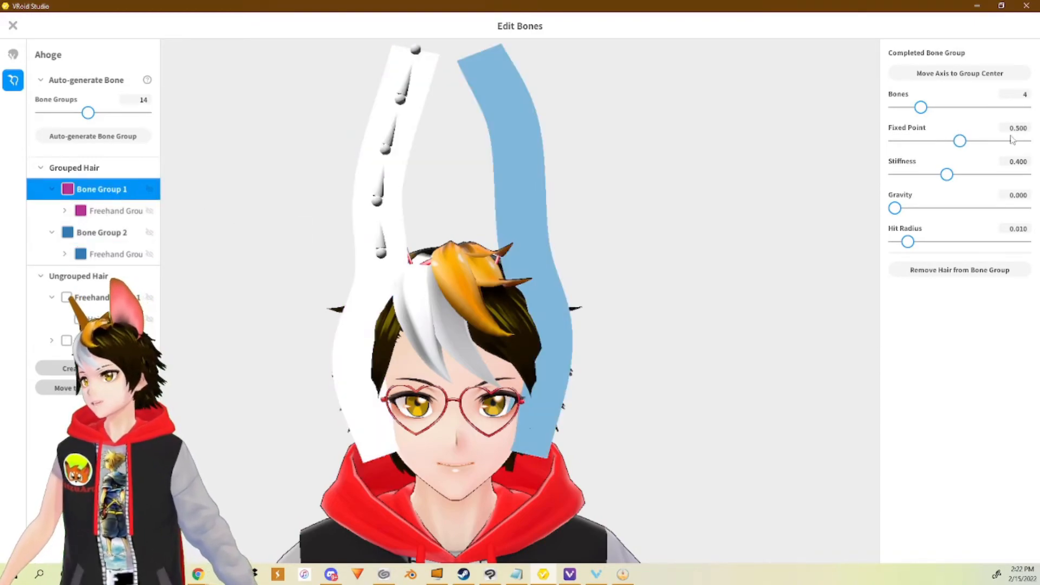
pyautogui.click(139, 239)
pyautogui.click(1026, 128)
pyautogui.write('0.5')
pyautogui.press('Return')
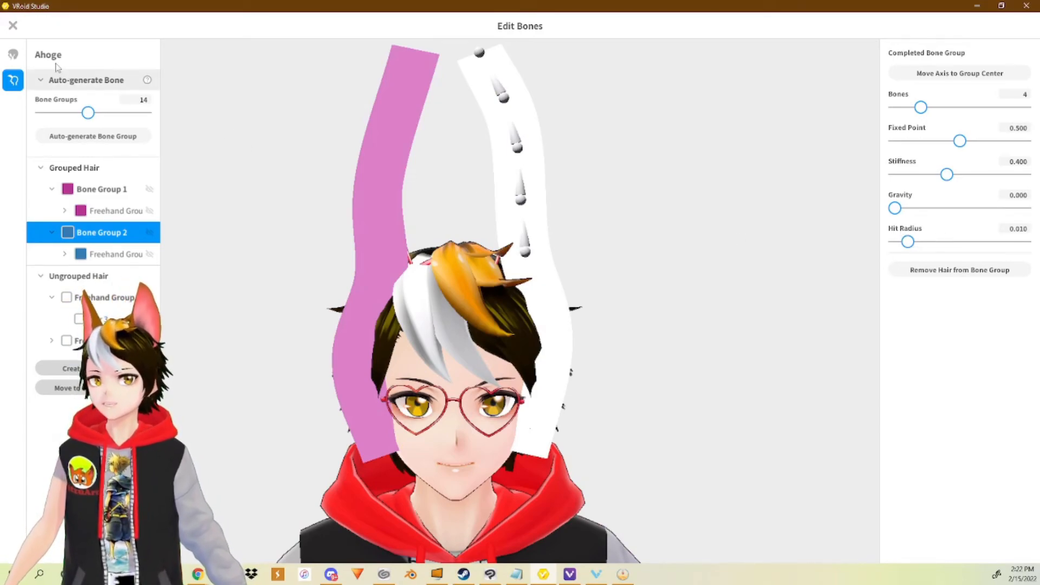
pyautogui.click(14, 26)
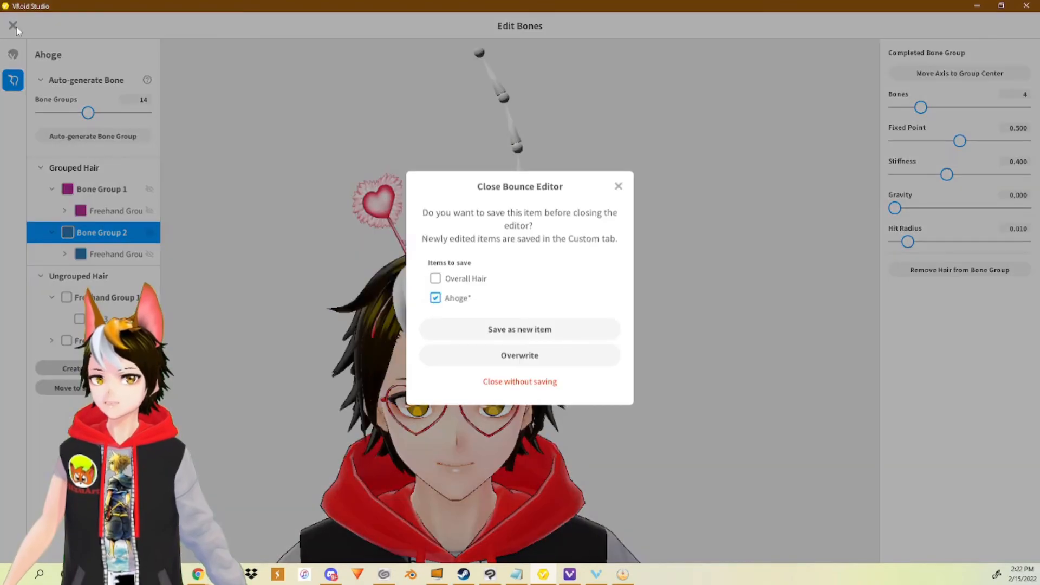
pyautogui.click(545, 357)
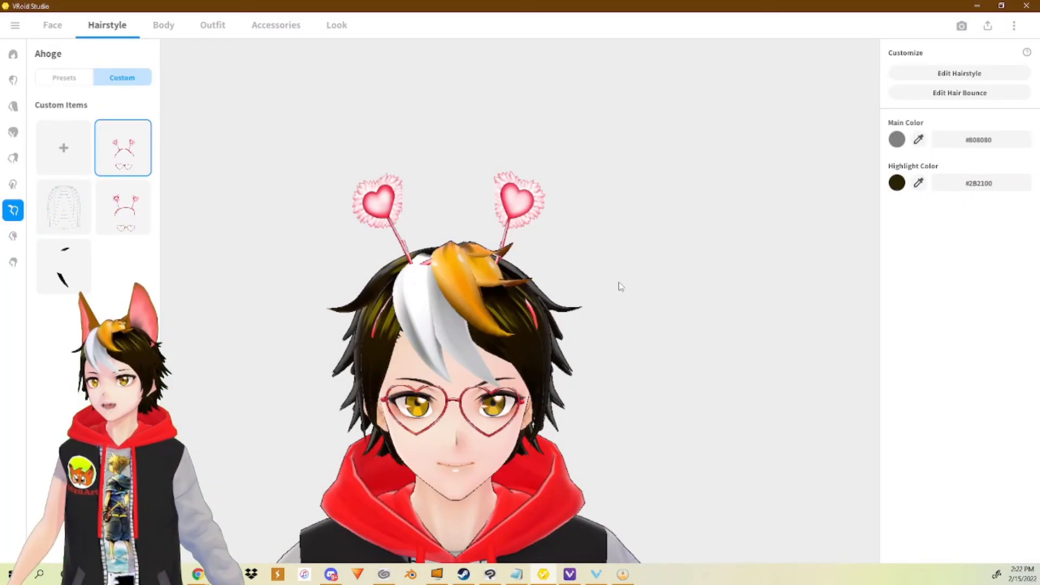
# - Test the headband's bounce in the Photo Booth with X Axis wind at 0.658, and reset the wind
pyautogui.click(961, 26)
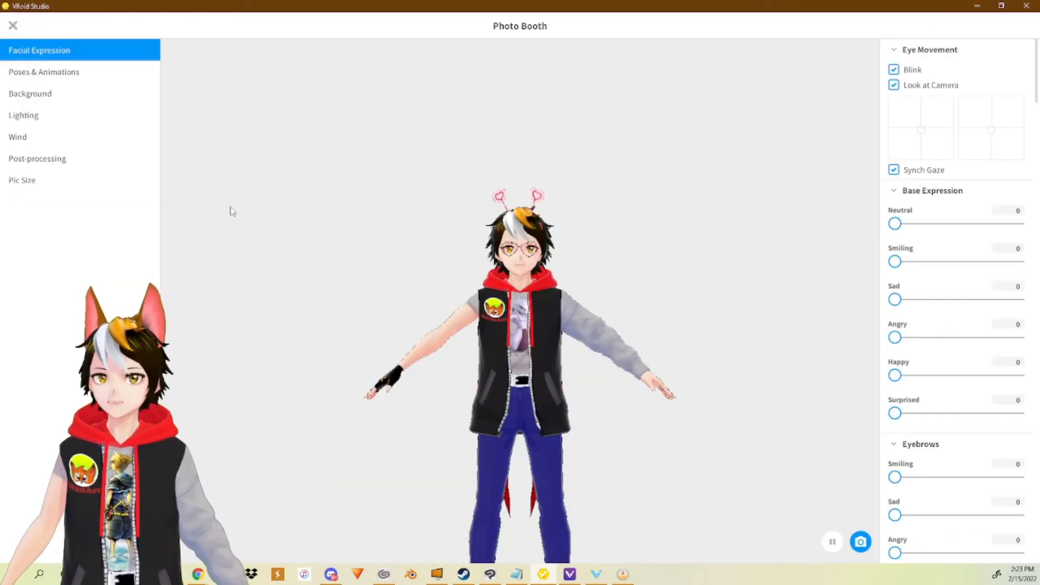
pyautogui.click(48, 142)
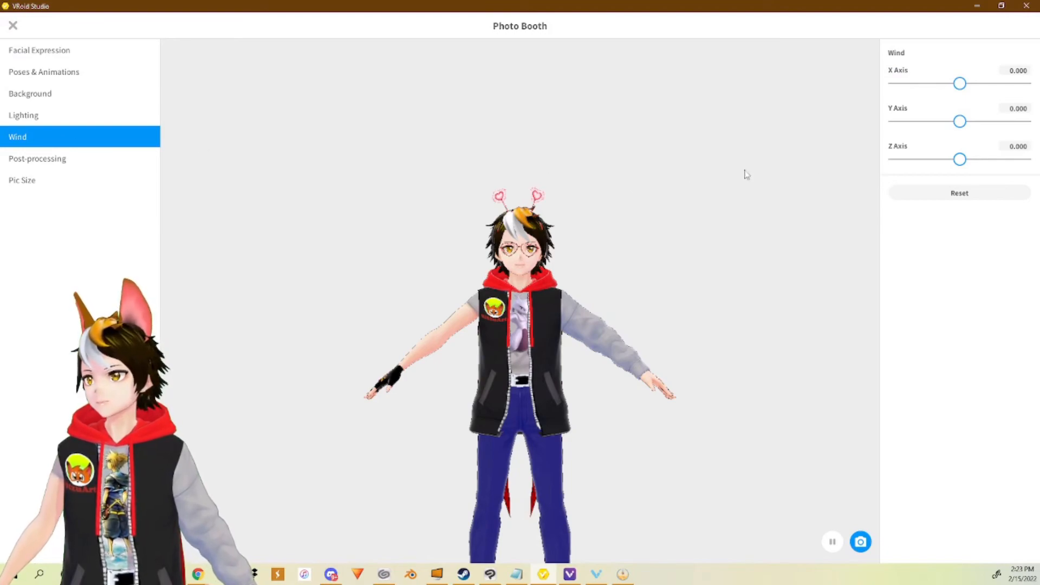
pyautogui.moveTo(960, 84); pyautogui.dragTo(1005, 87)
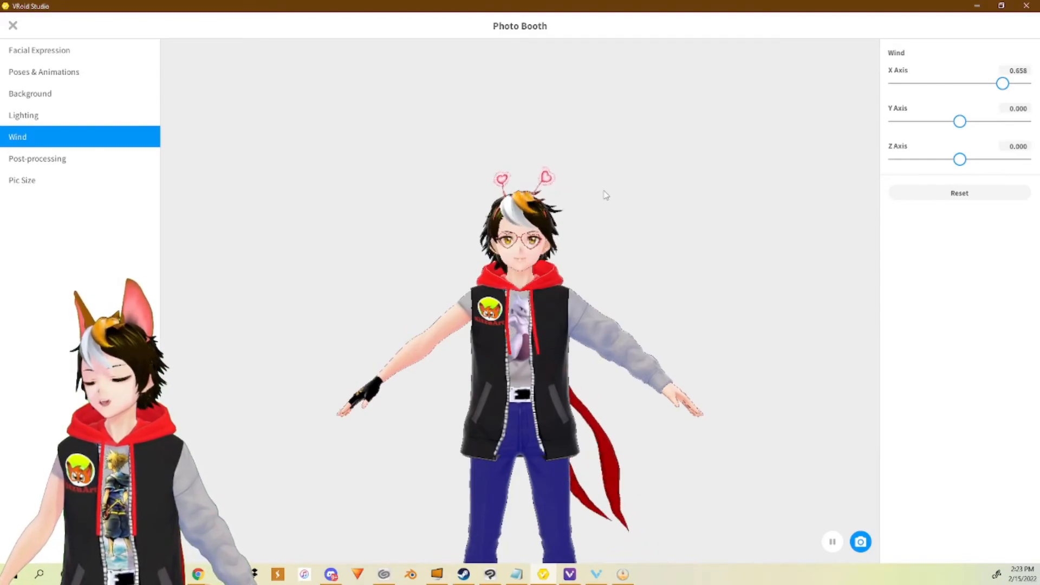
pyautogui.click(966, 199)
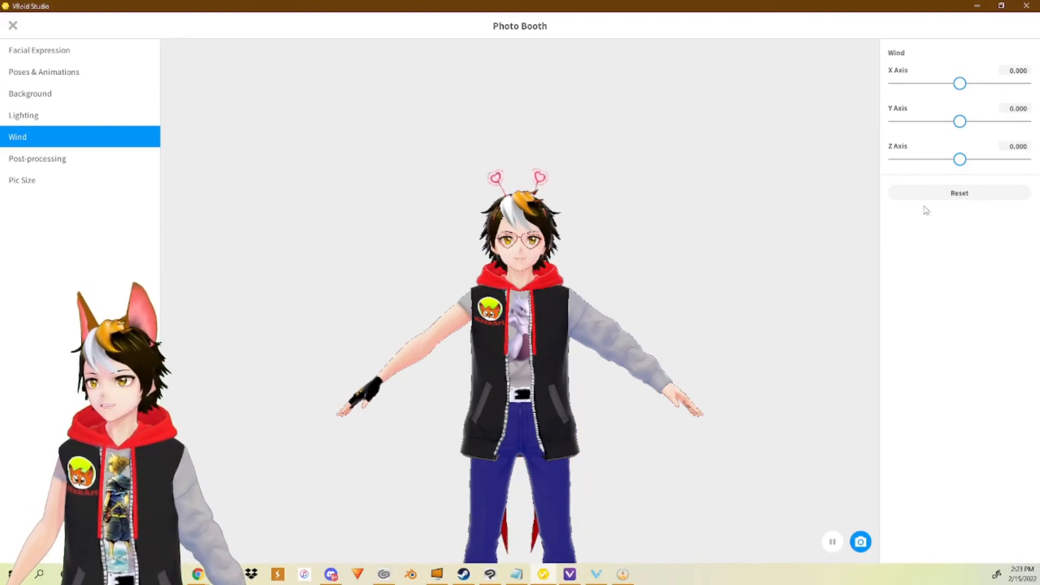